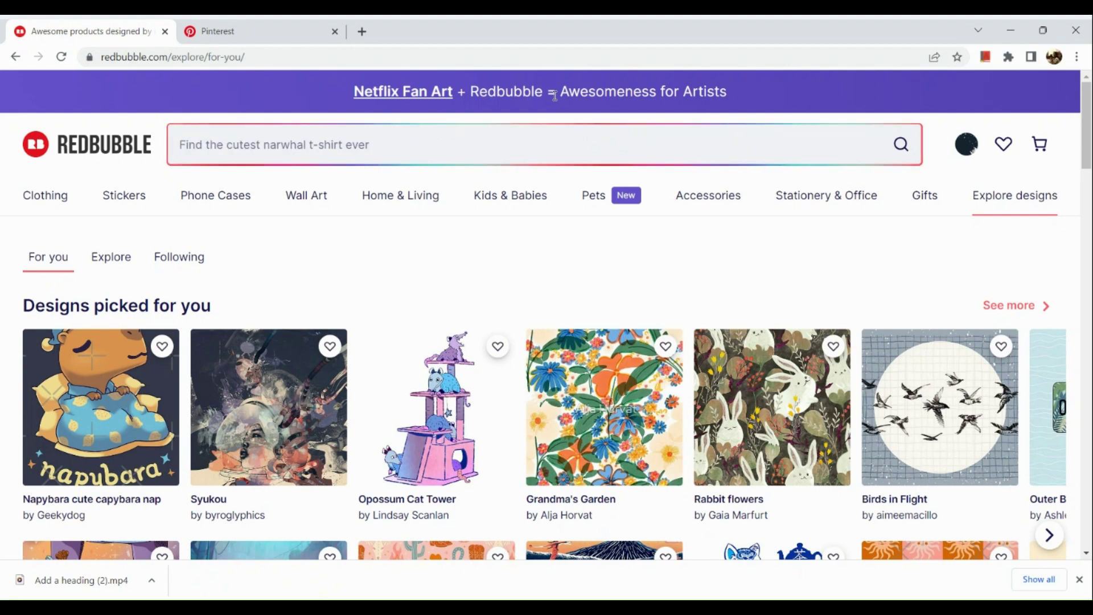
Step: Open the Sell Your Art dashboard for the account
ctrl+scroll(962, 139, up, 5)
click(961, 140)
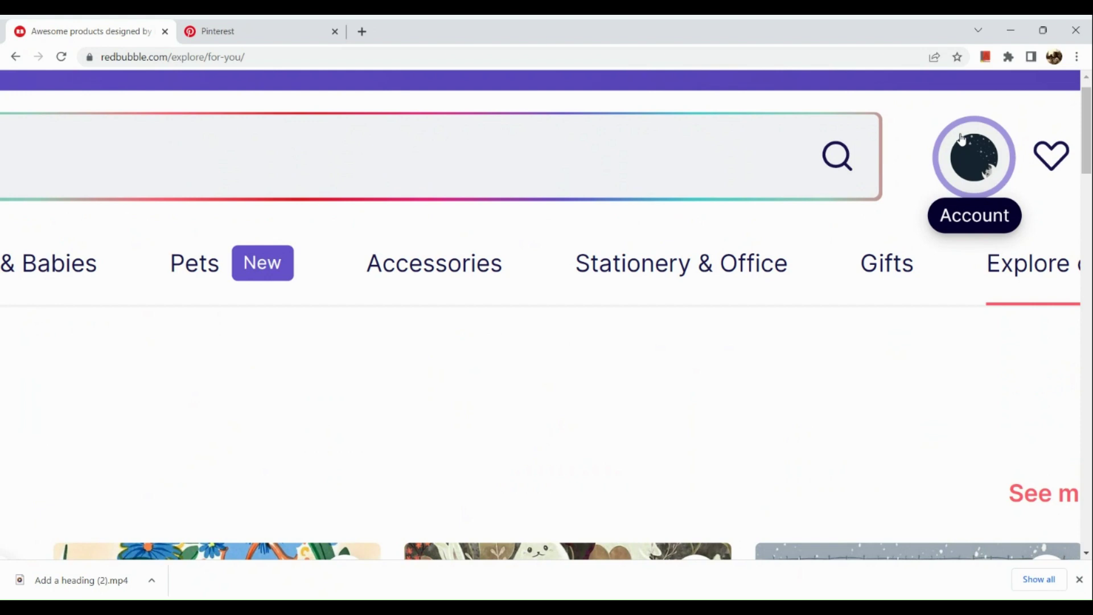
click(962, 140)
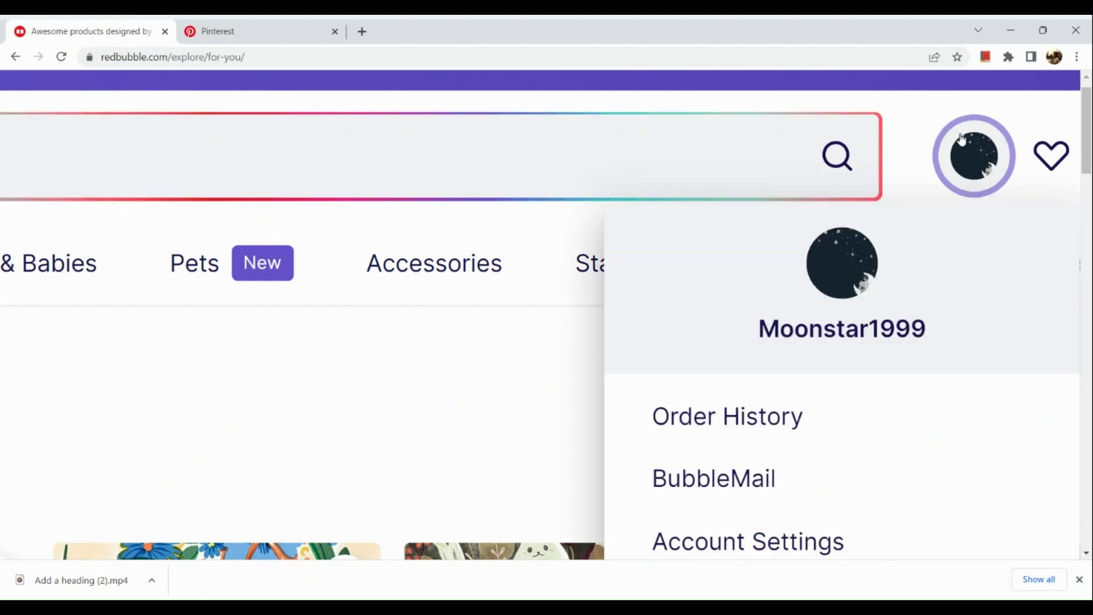
scroll(870, 310, down, 3)
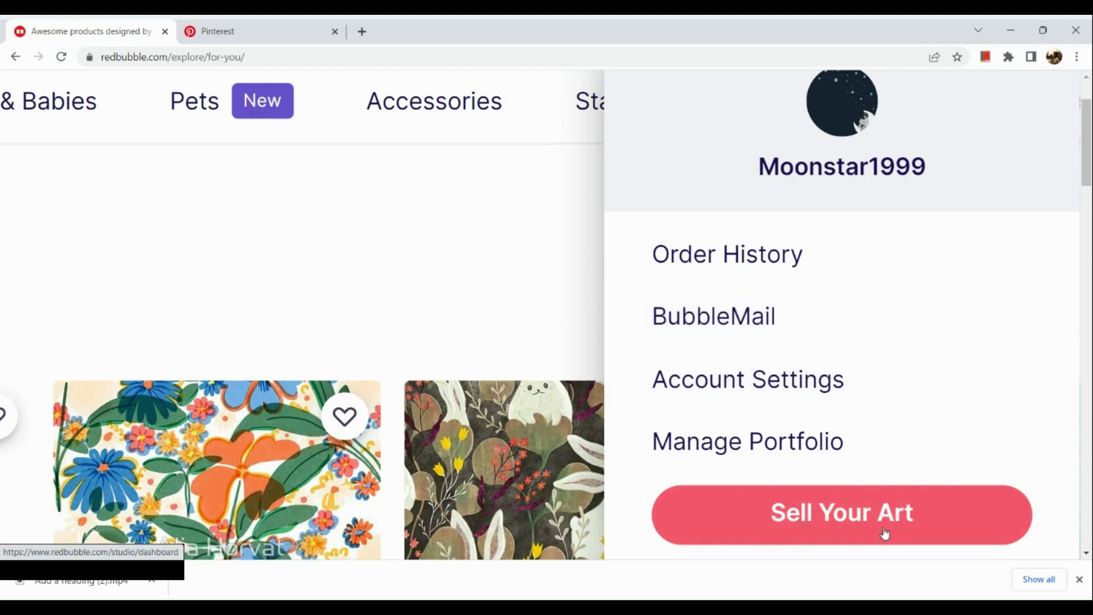
scroll(885, 534, down, 1)
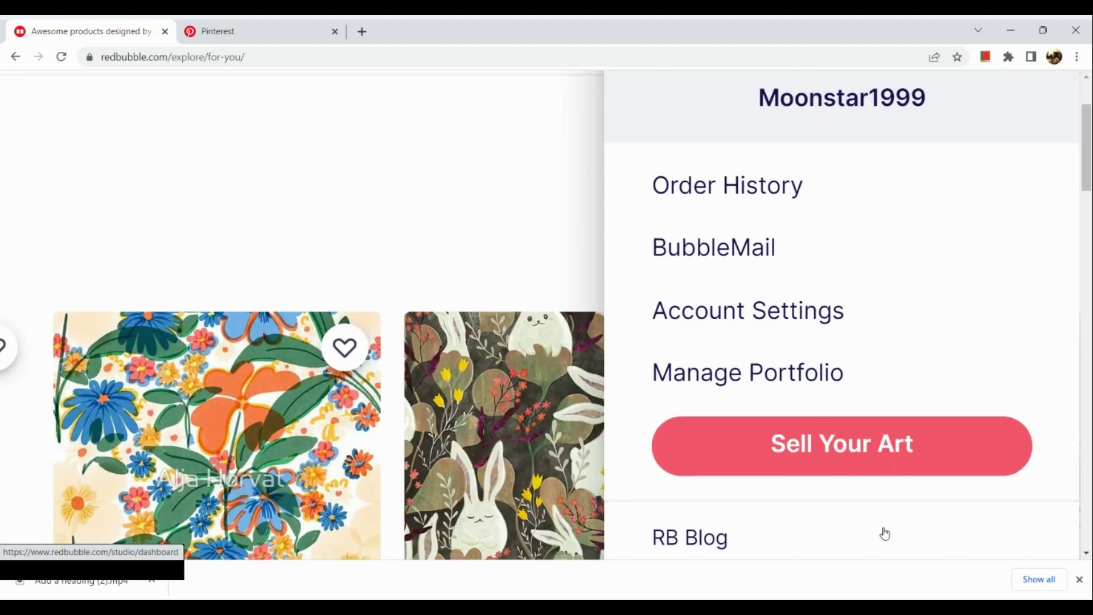
click(900, 462)
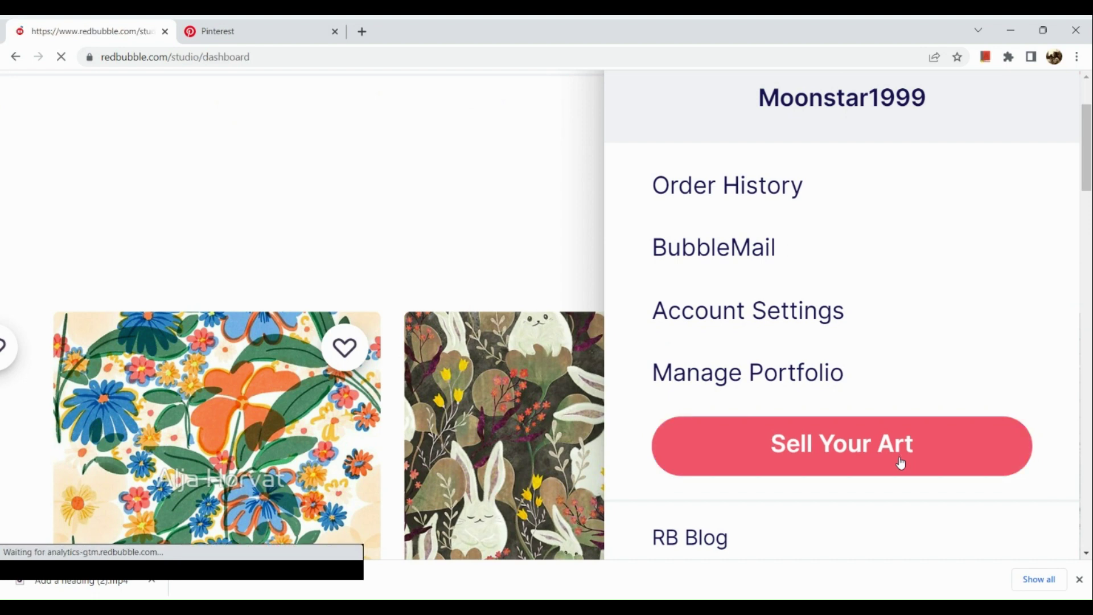
Step: Start adding a new work from the dashboard and complete the human verification check
scroll(602, 290, down, 2)
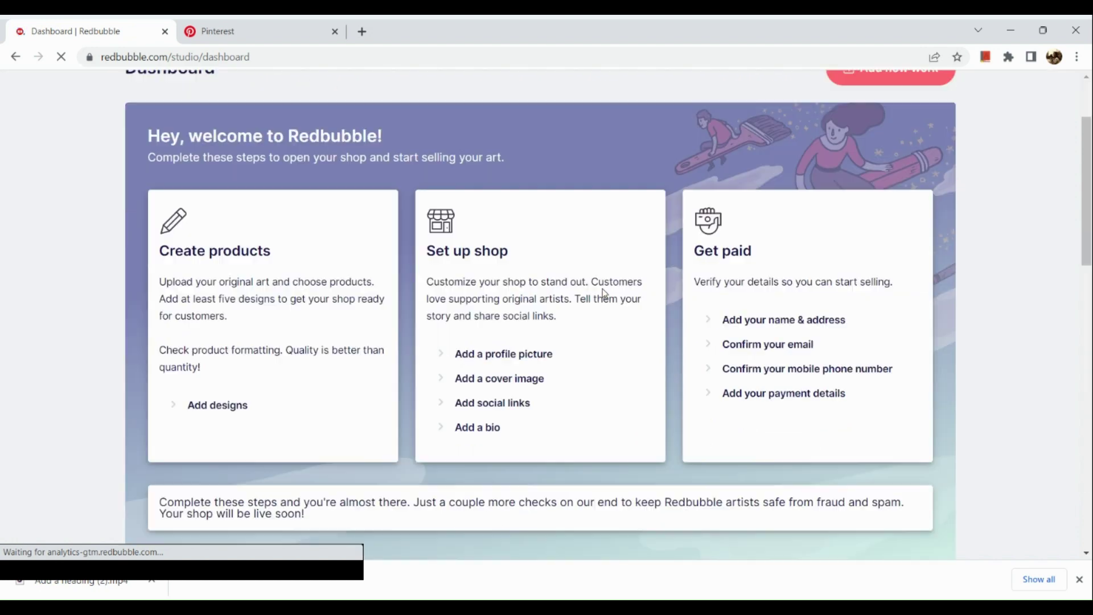
scroll(603, 289, down, 1)
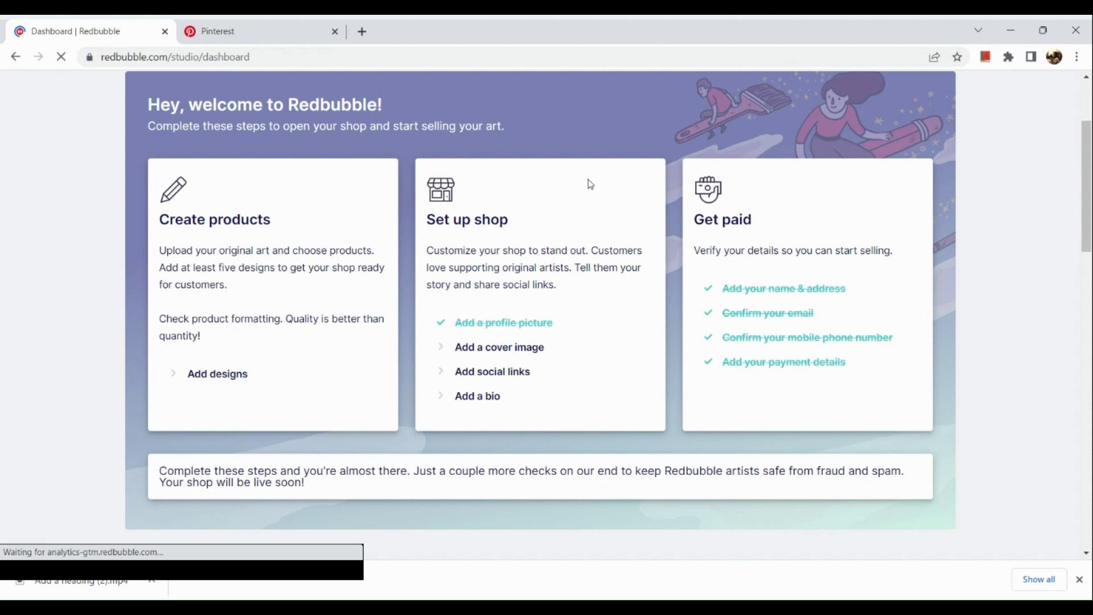
scroll(801, 96, up, 3)
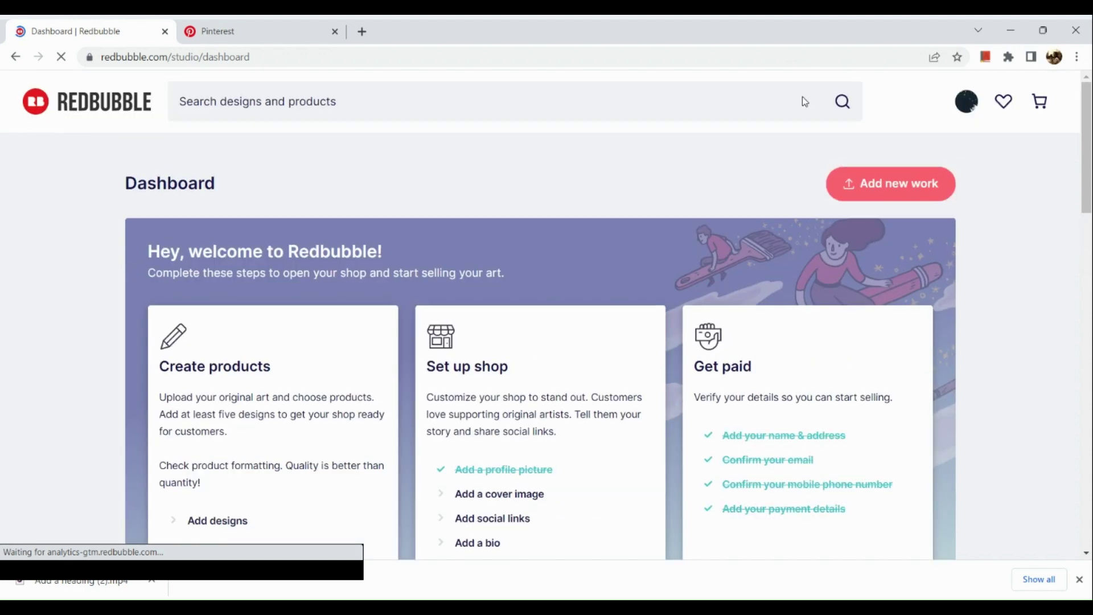
ctrl+scroll(928, 177, up, 4)
click(927, 175)
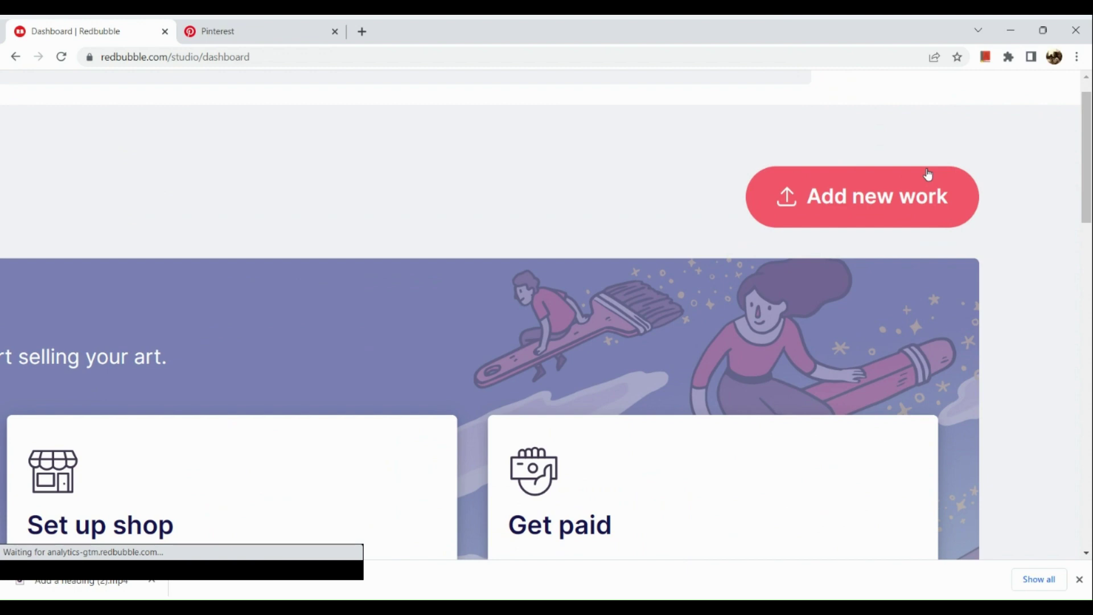
click(927, 174)
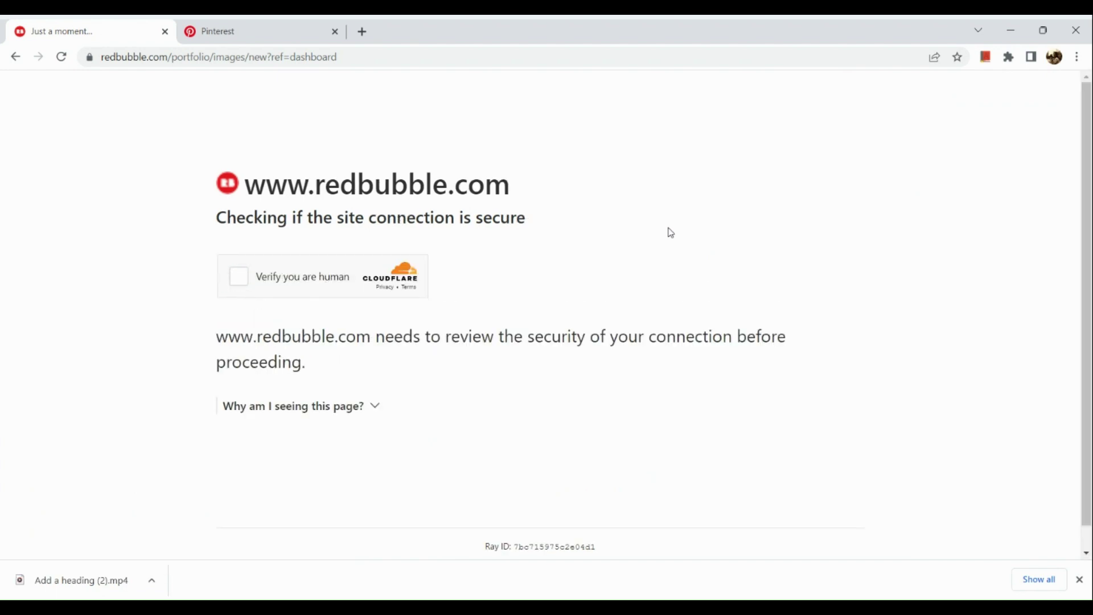
click(237, 278)
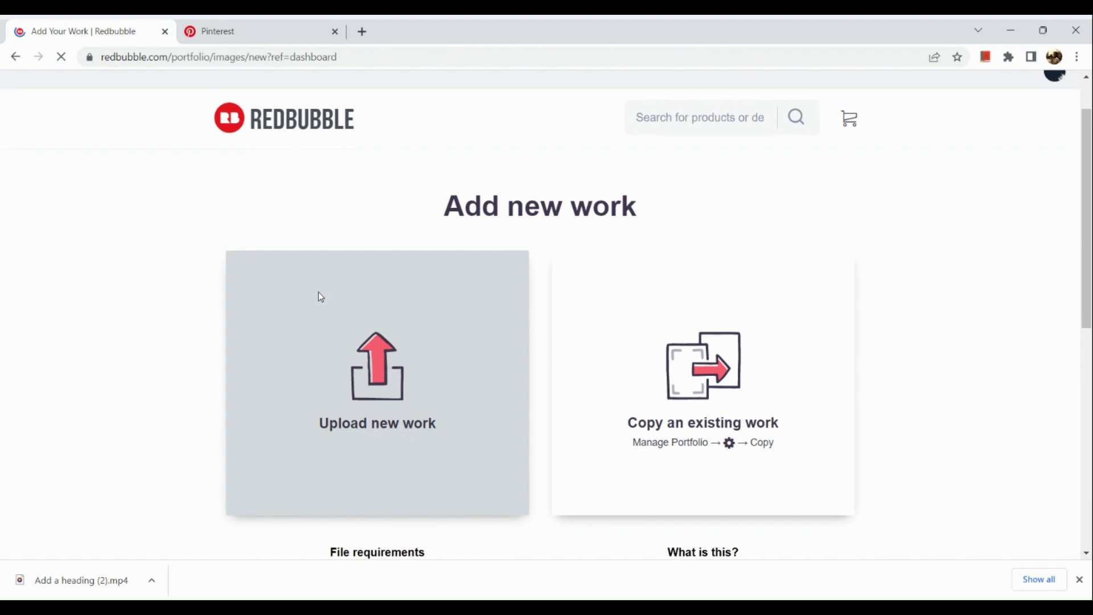
Step: Upload the image "Write 'til your heart bleeds." from the Downloads folder as the new work
click(310, 378)
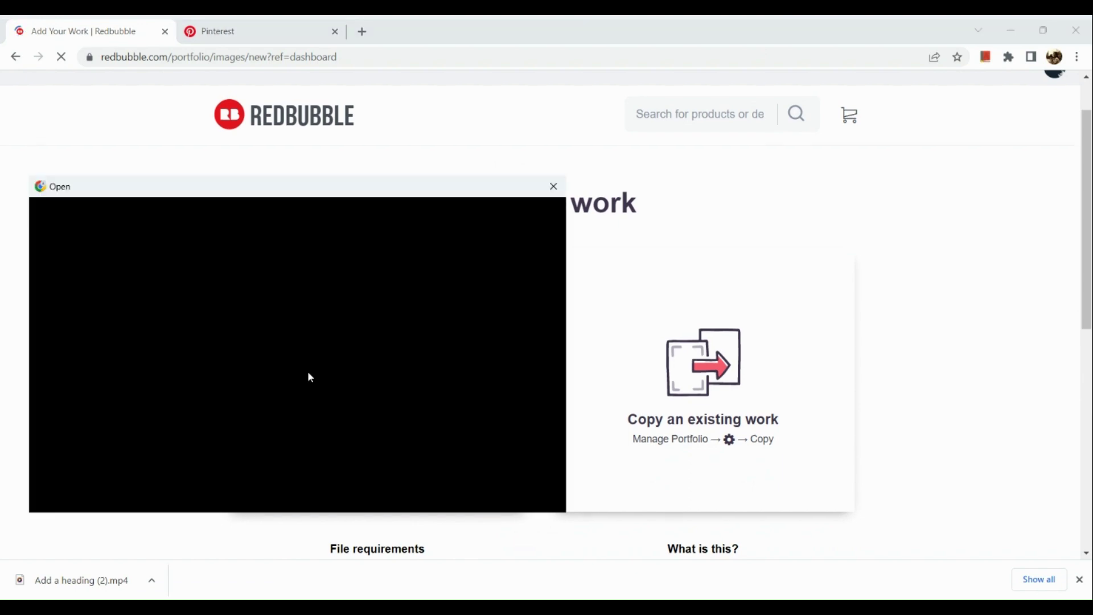
scroll(232, 379, down, 5)
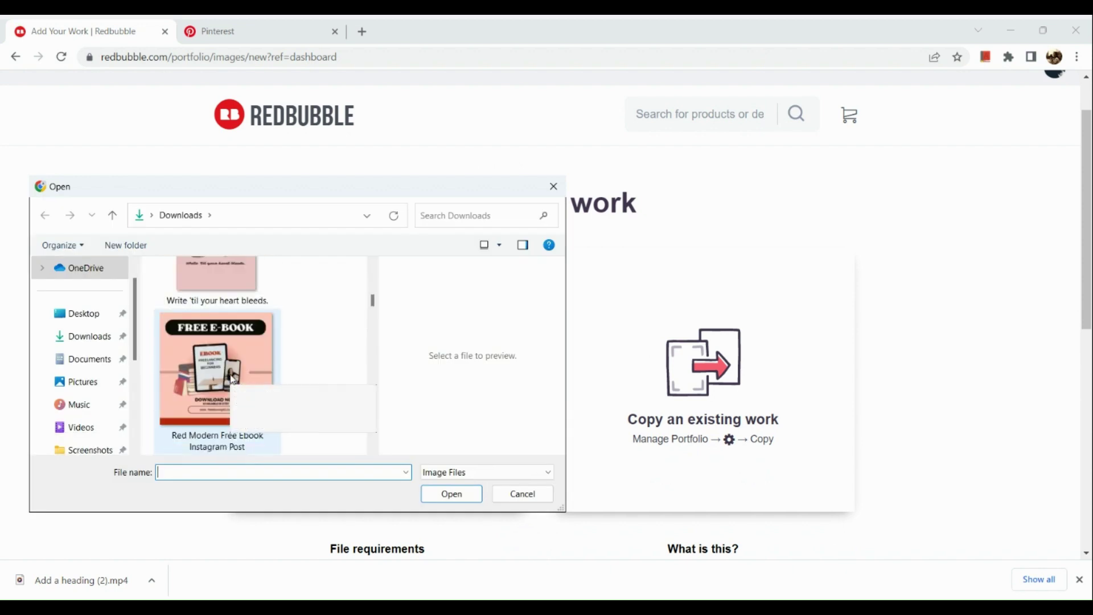
scroll(233, 379, up, 1)
scroll(231, 378, up, 1)
scroll(232, 378, down, 3)
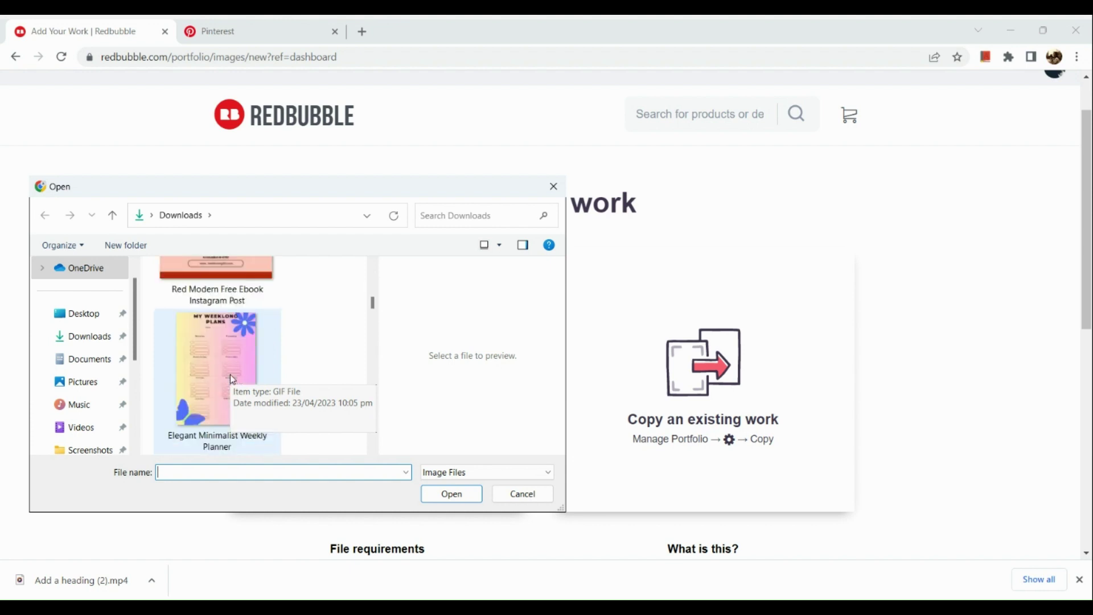
scroll(231, 378, up, 1)
scroll(232, 378, up, 1)
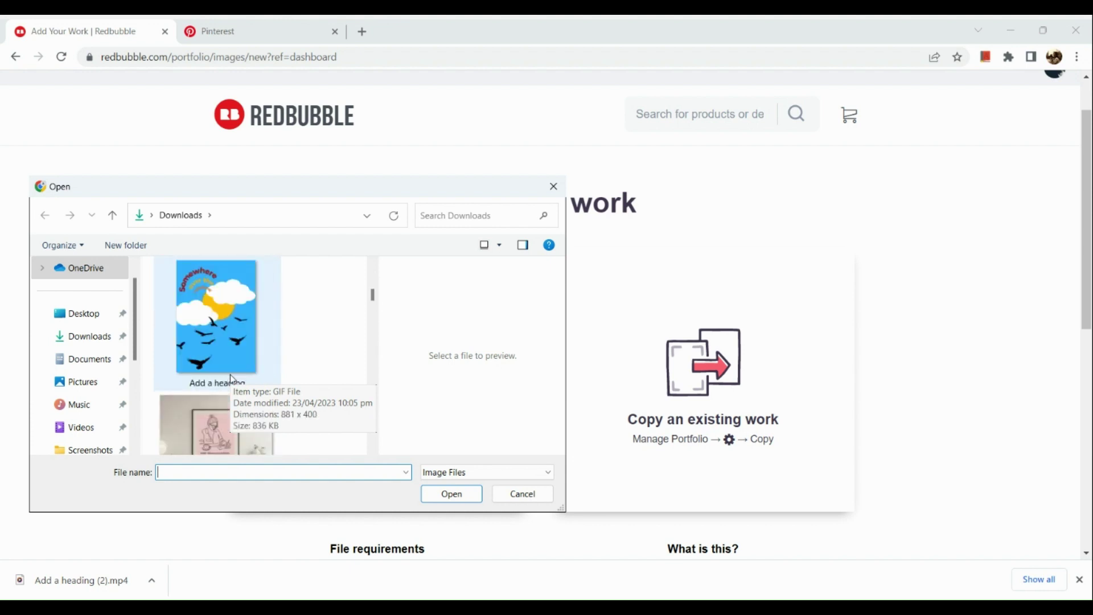
scroll(232, 378, down, 1)
scroll(231, 378, up, 2)
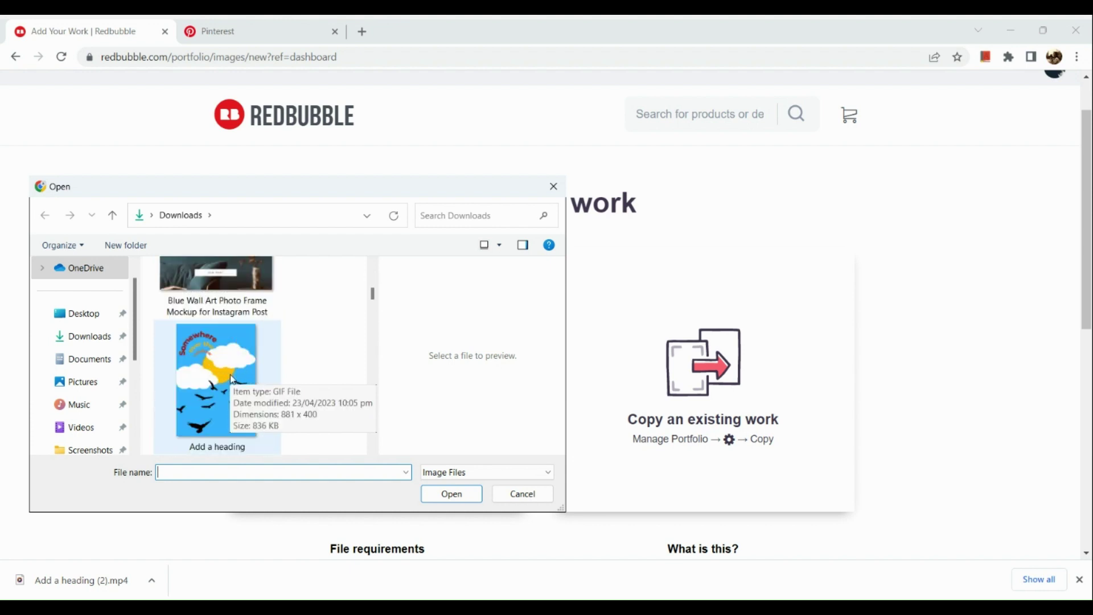
scroll(232, 378, down, 2)
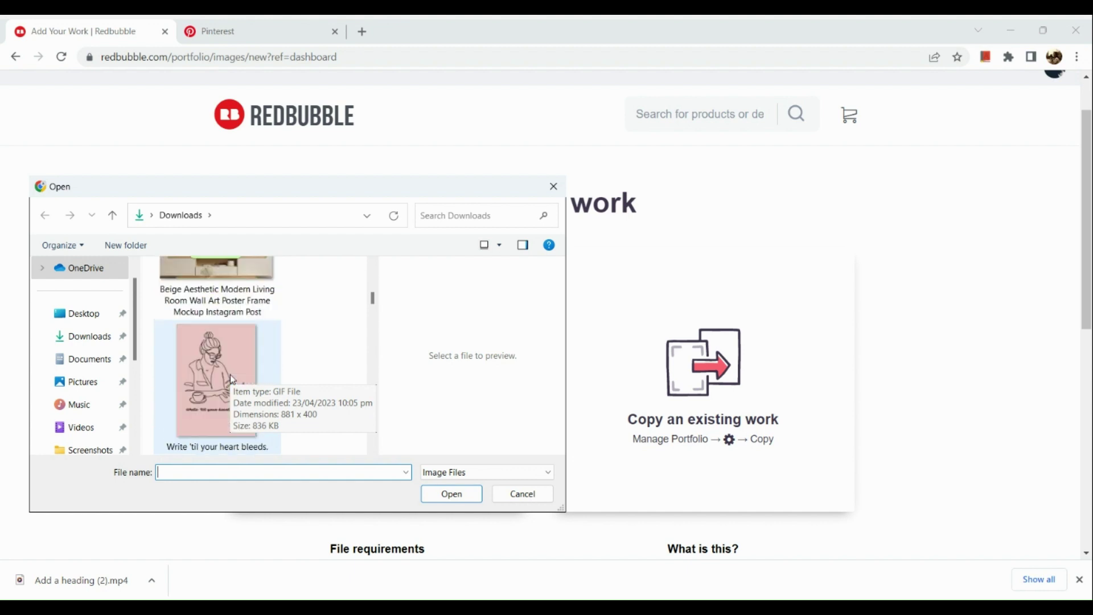
double_click(230, 374)
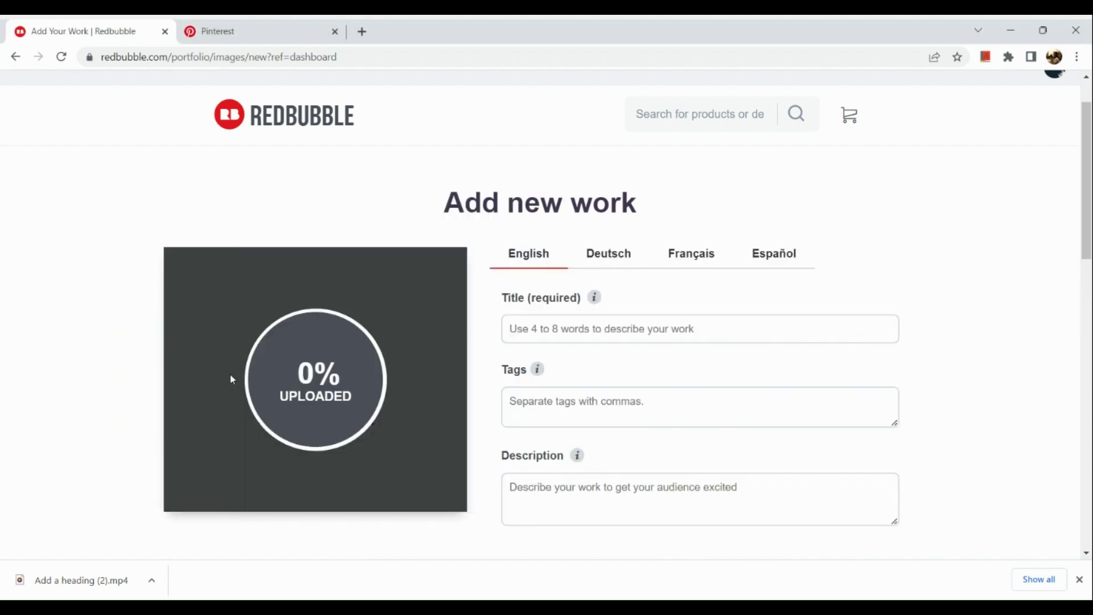
Step: Enter "Write til your heart bleeds" as the English title of the work
click(594, 333)
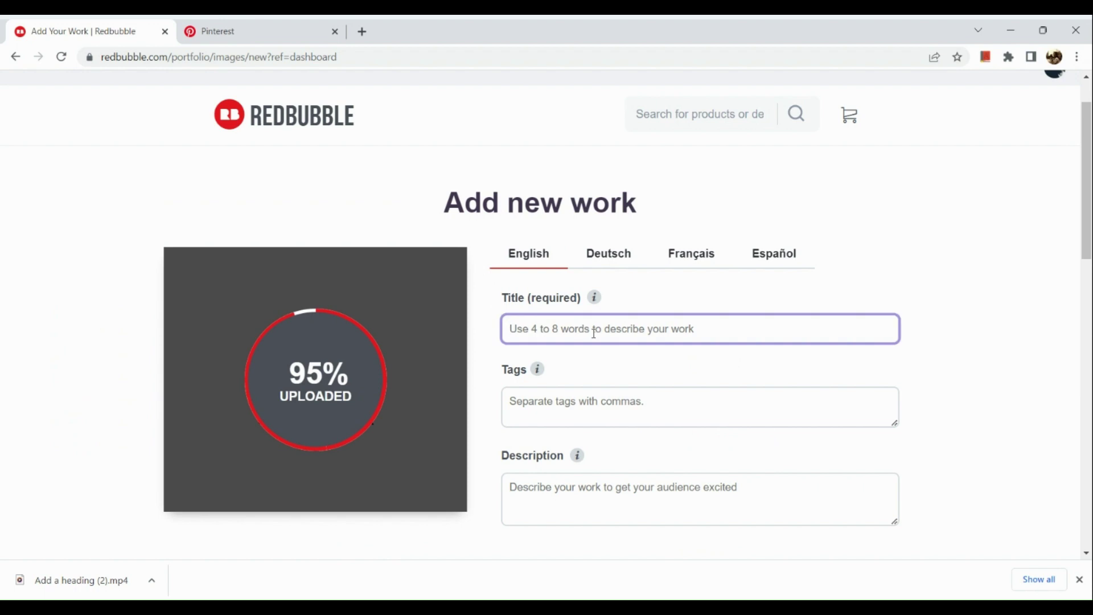
text(S)
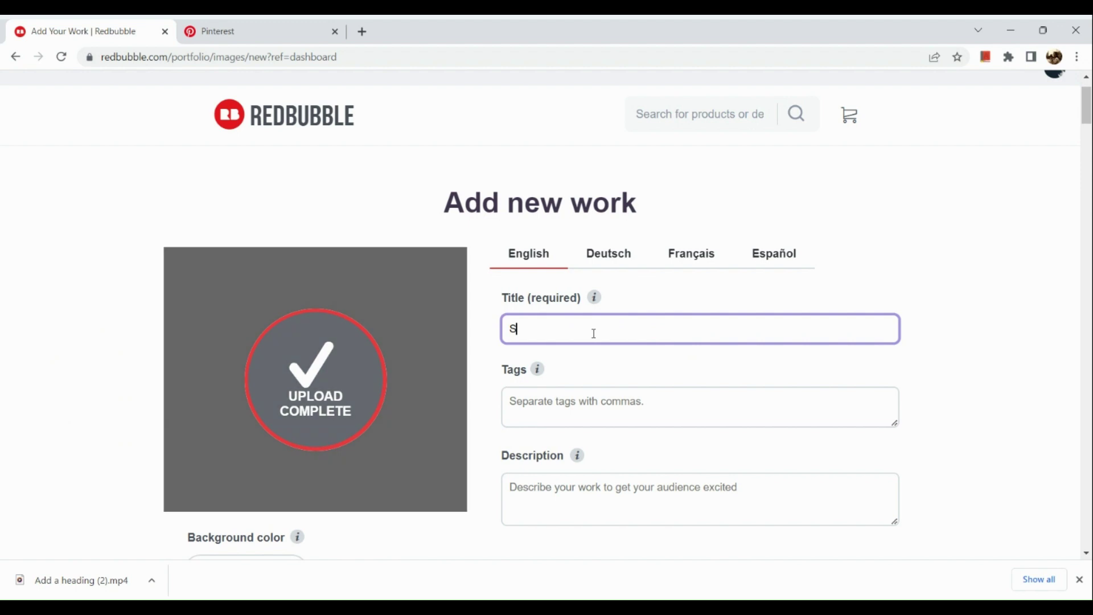
text(ome)
key(ctrl+a)
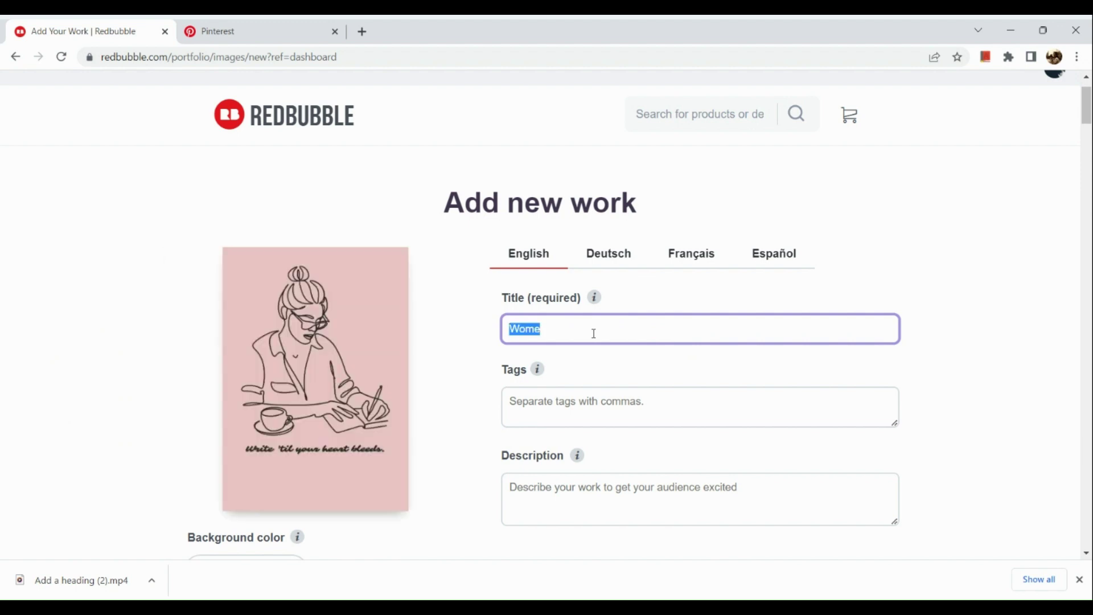
text(Write til your)
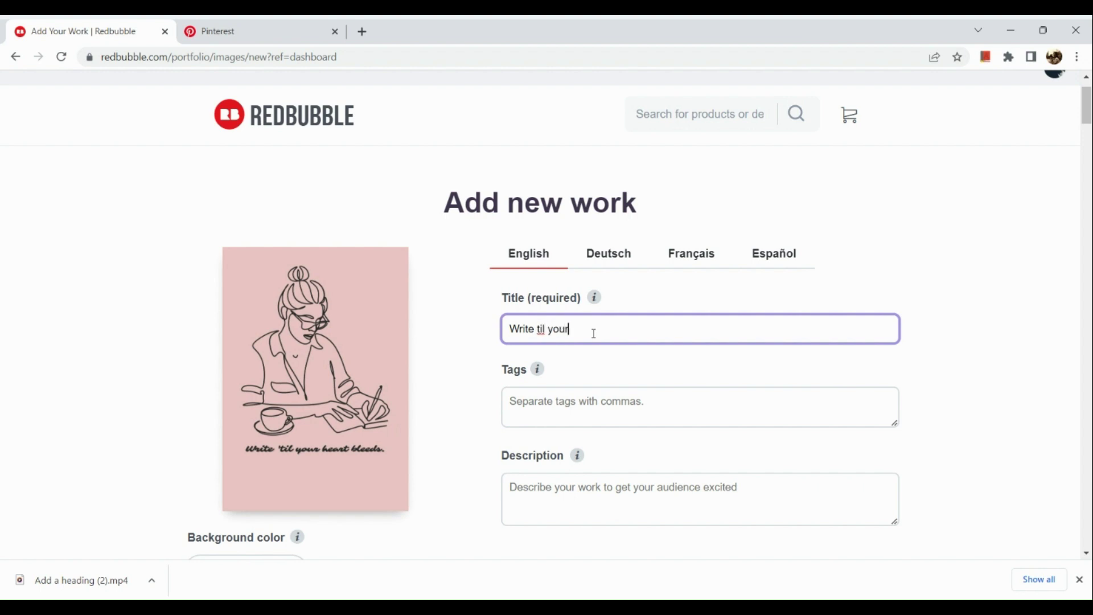
text( heart bleeds)
Step: Enter the tags "digital artwork, independent artist, women" for the work
click(588, 410)
scroll(587, 410, down, 2)
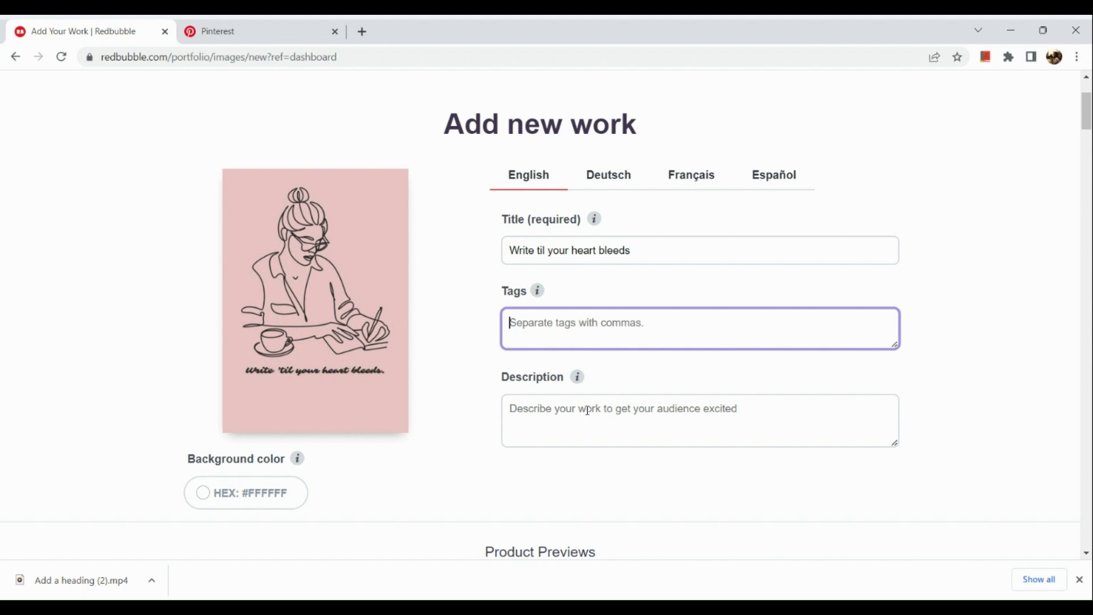
text(digita)
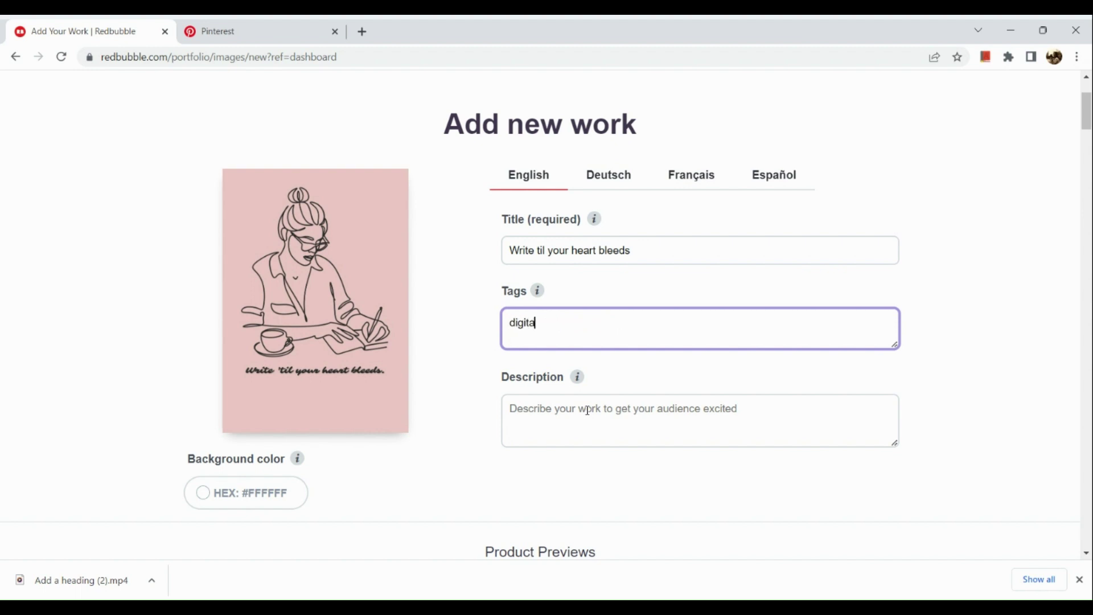
text(l)
text(artwork, a)
key(BackSpace)
text(indepe)
key(BackSpace)
key(BackSpace)
text(pendent a)
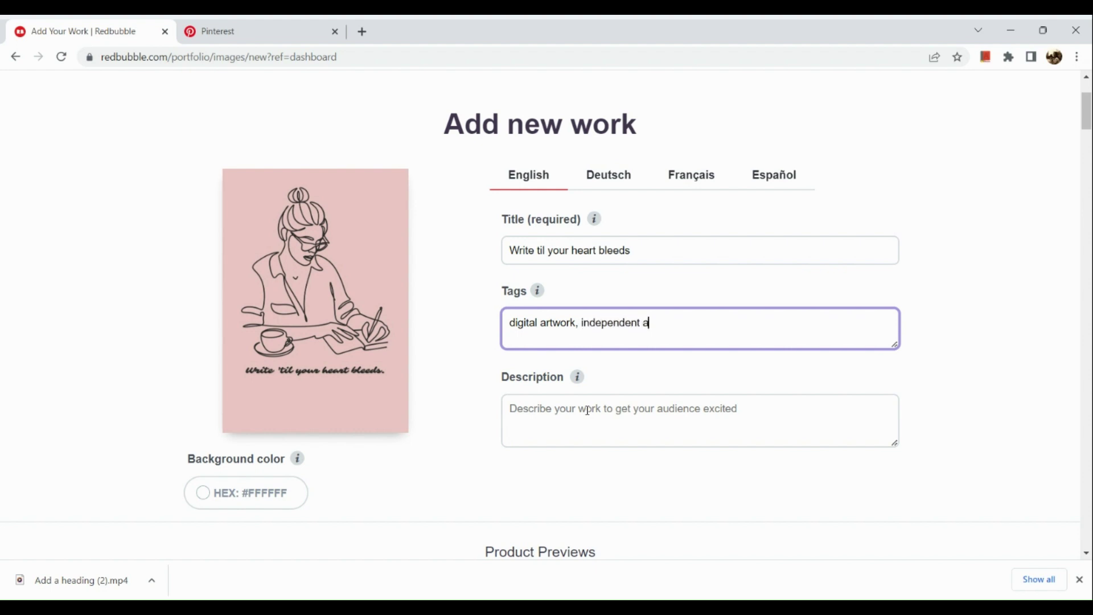
text(rtist, women)
scroll(639, 338, down, 1)
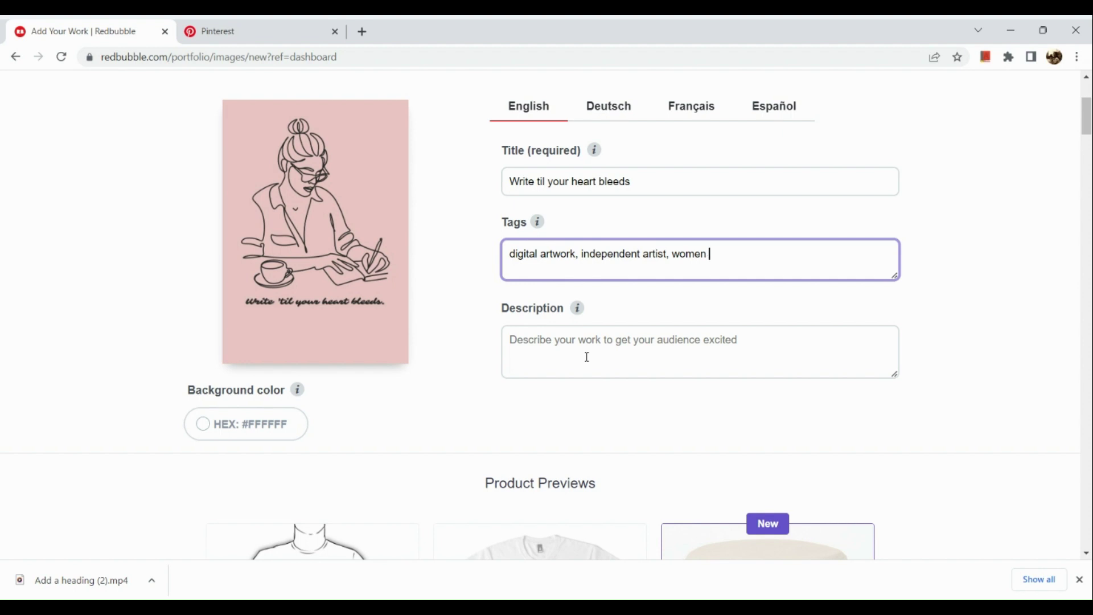
click(483, 410)
Step: Set the artwork's background color to dark red #911C1C and review the product previews
scroll(482, 410, down, 2)
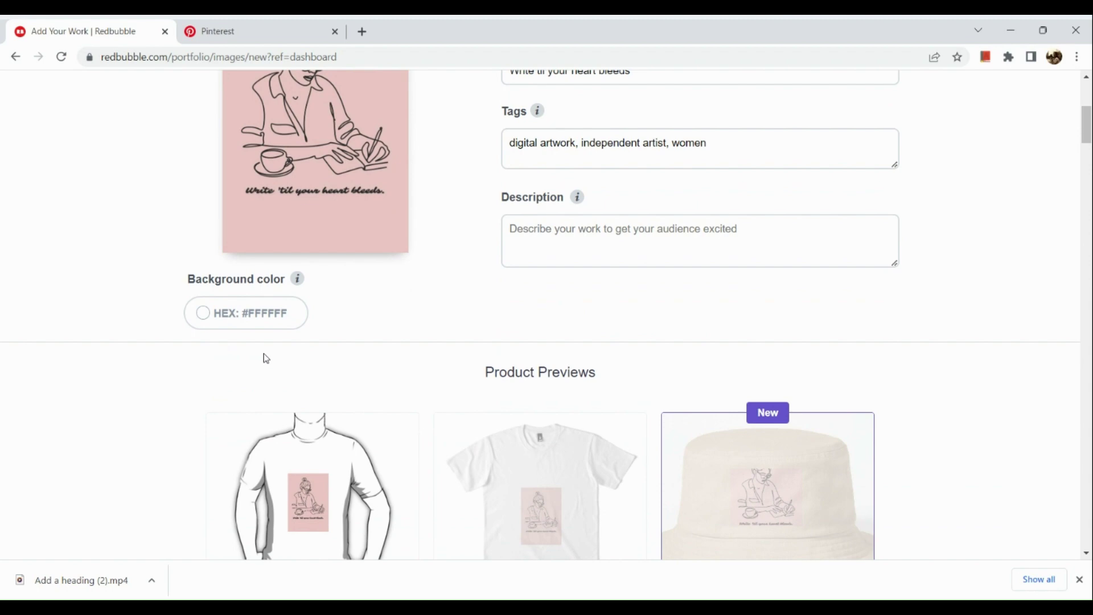
key(ctrl+plus)
key(ctrl+plus)
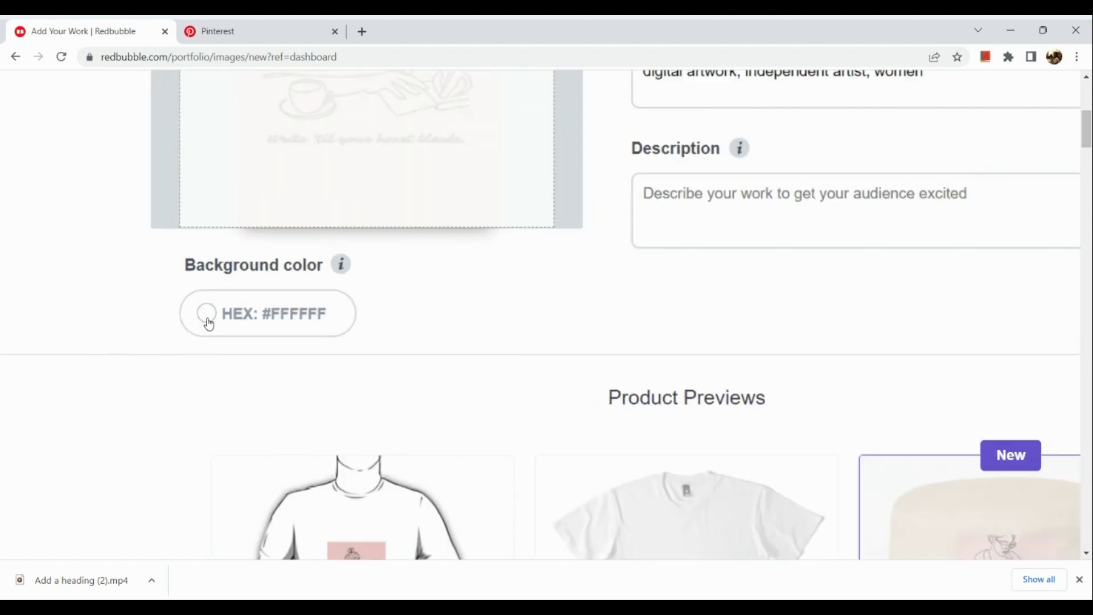
key(ctrl+0)
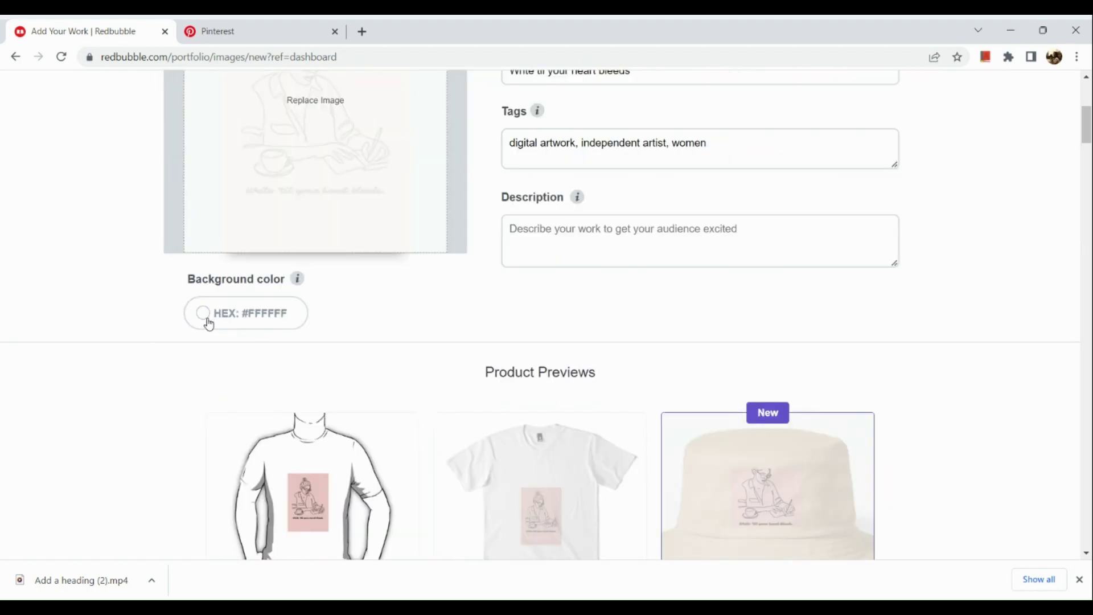
click(209, 322)
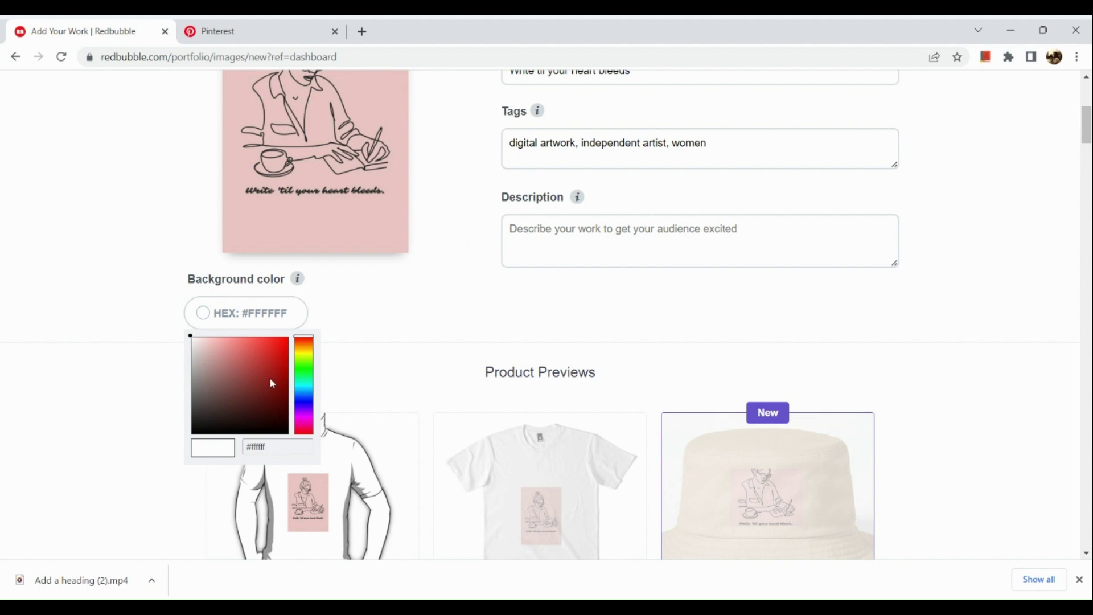
text(#e7acac)
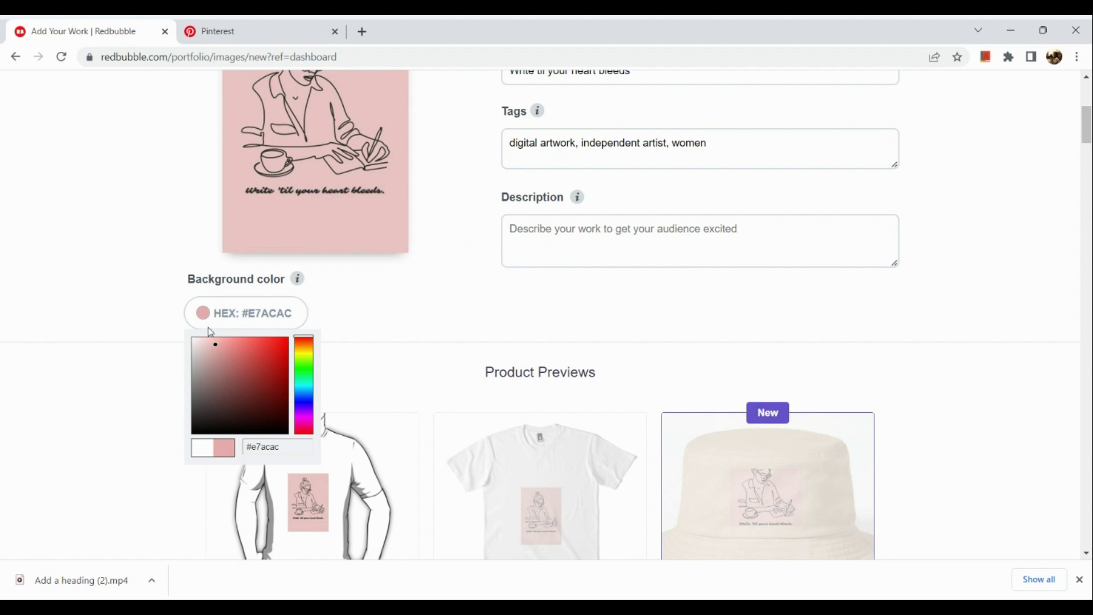
text(#91391c)
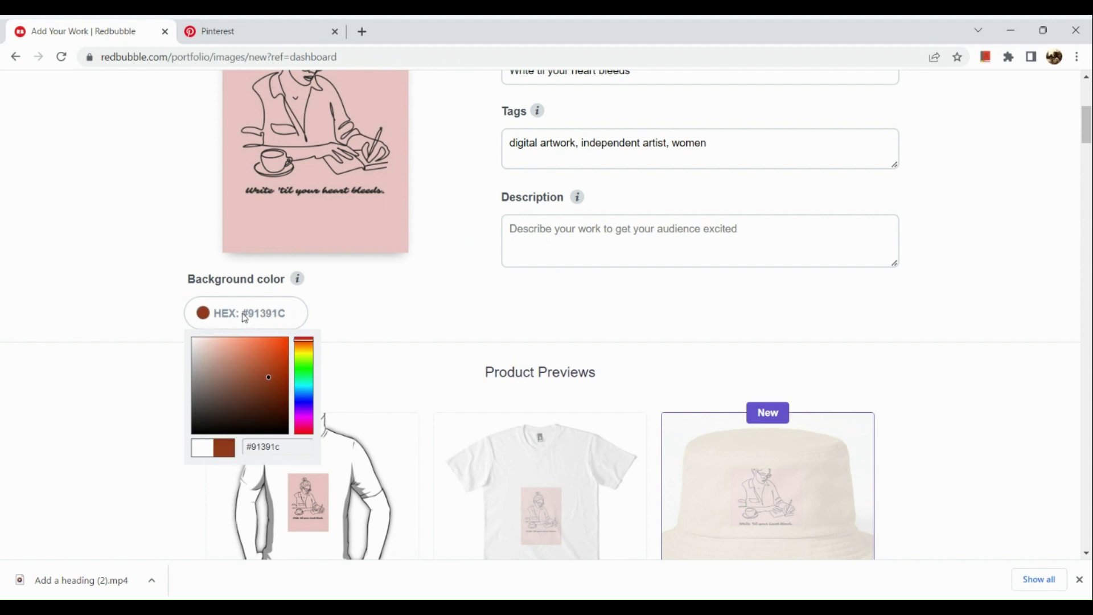
click(307, 342)
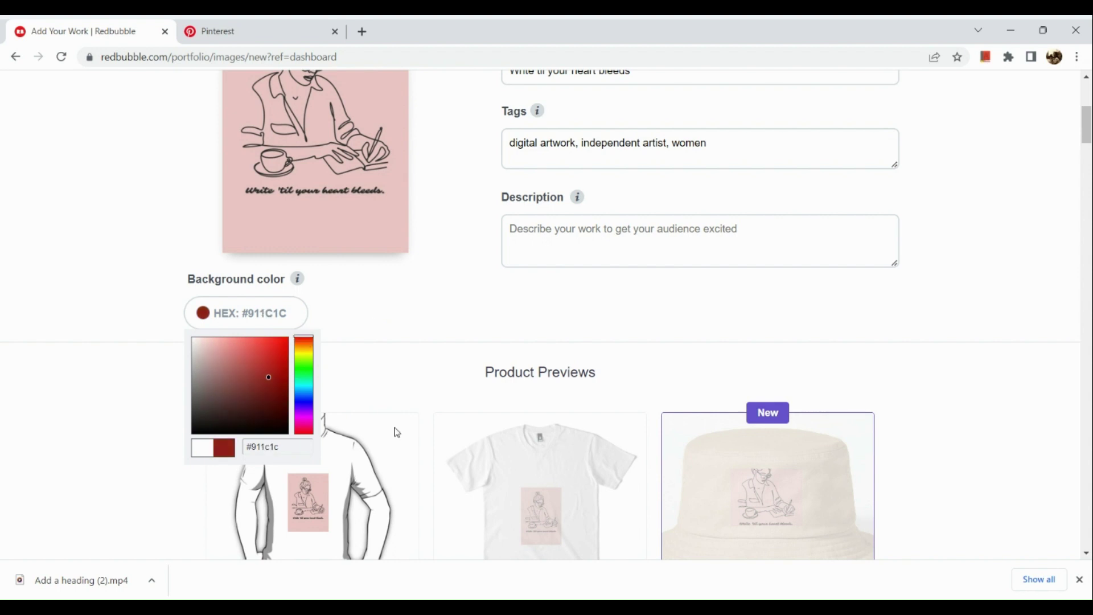
scroll(409, 361, down, 1)
scroll(409, 360, down, 6)
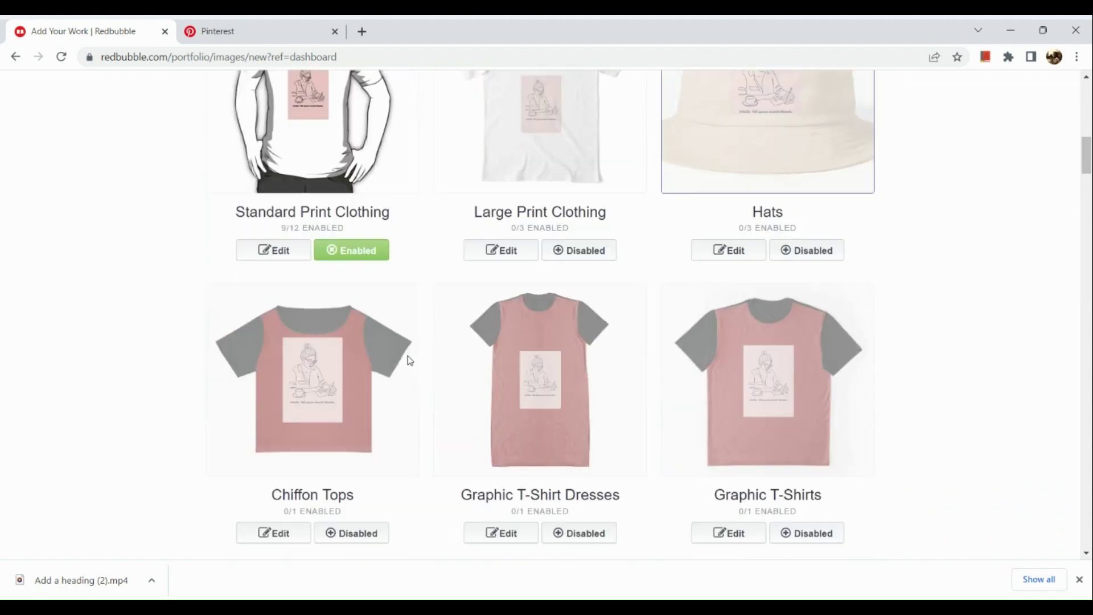
scroll(409, 361, up, 3)
scroll(409, 361, down, 1)
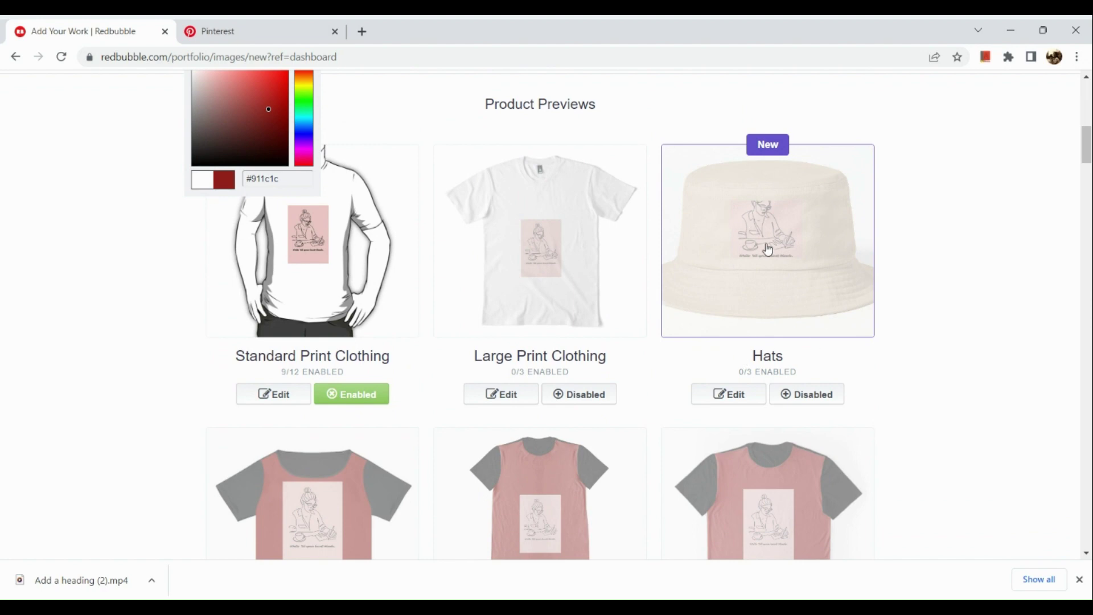
Step: Enable the artwork on all Hats in the product previews
scroll(768, 249, up, 4)
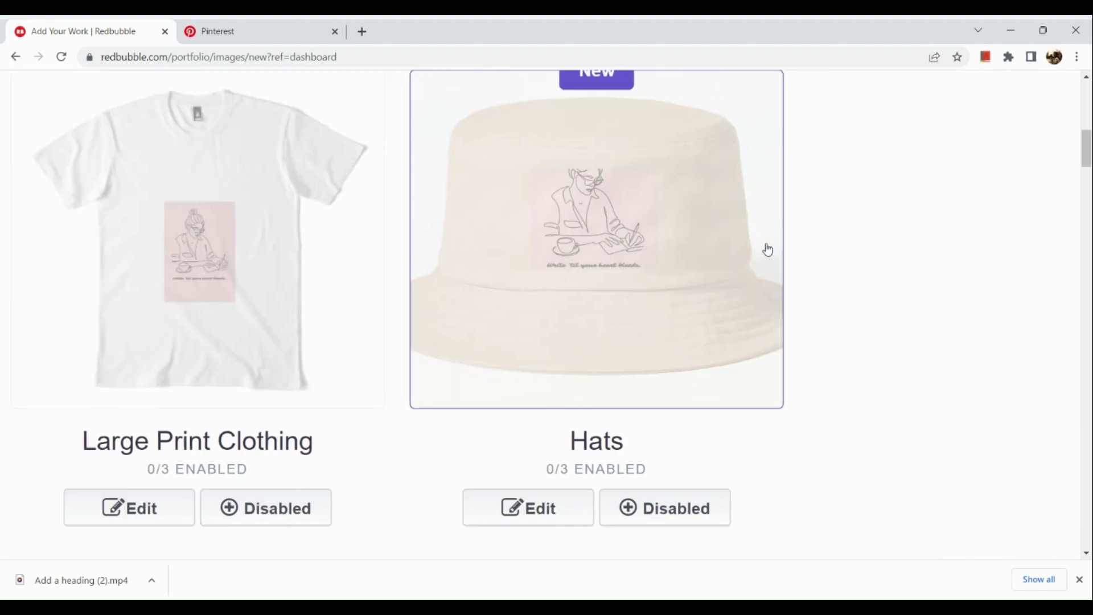
scroll(693, 398, down, 3)
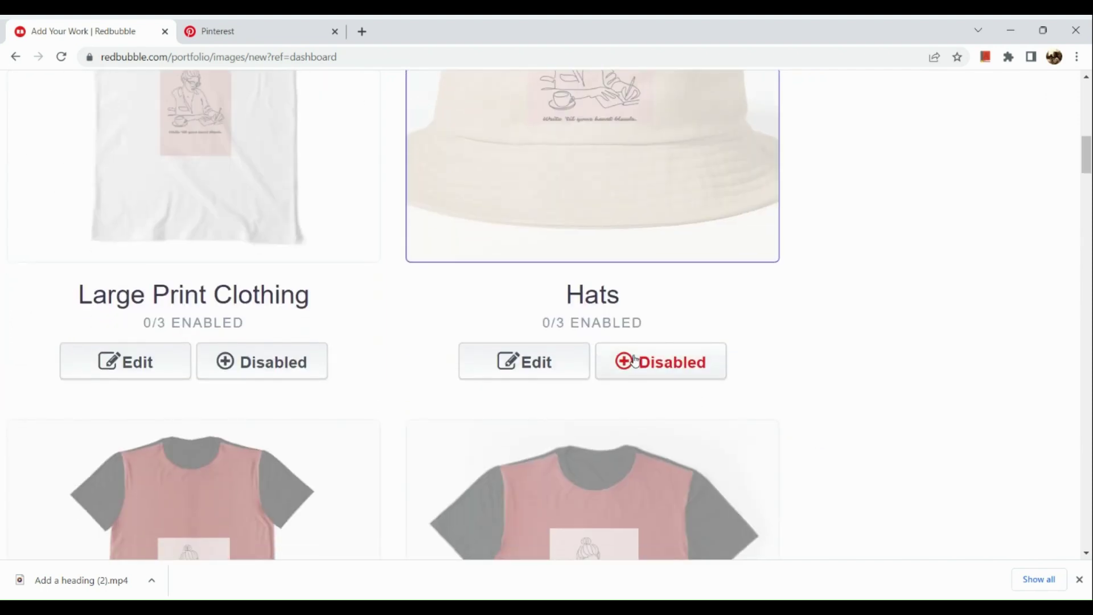
click(624, 368)
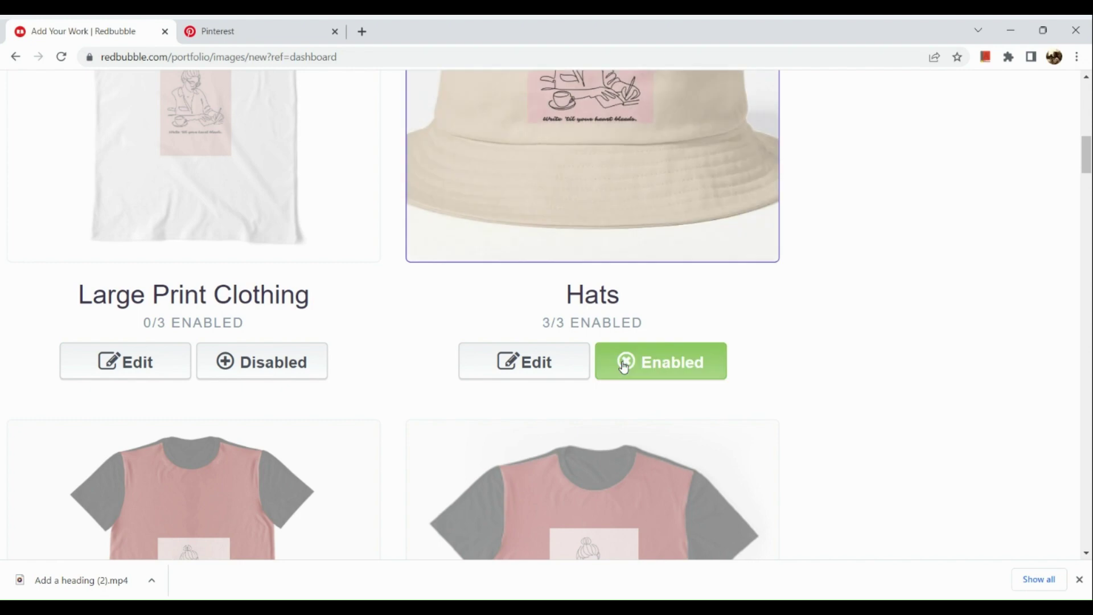
Step: Try off-white as the default color of the Bucket Hat and apply the changes to the Hats
click(533, 365)
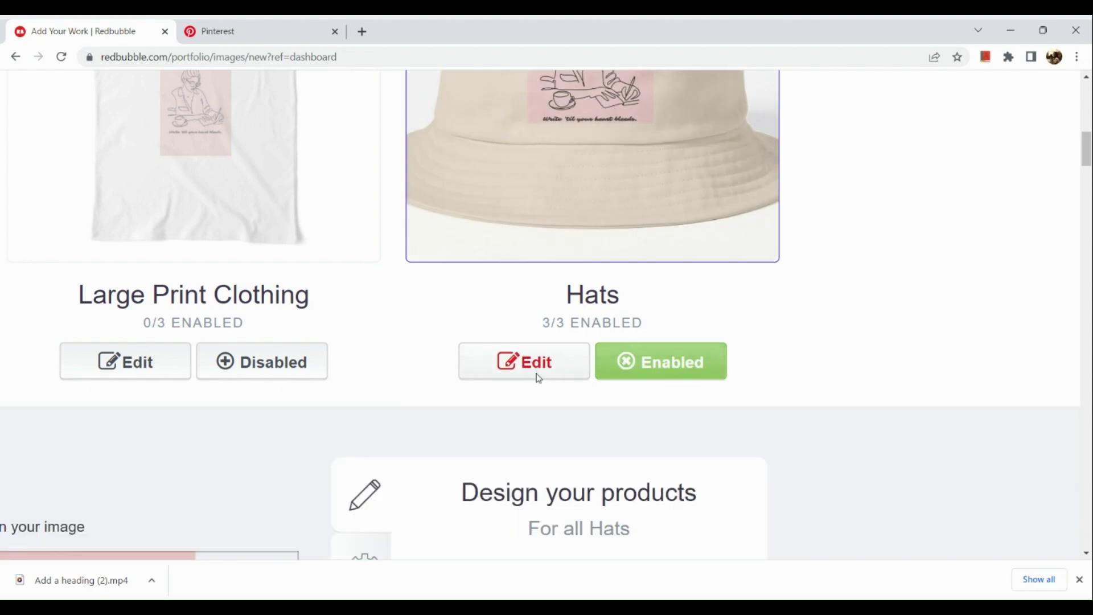
scroll(538, 377, down, 3)
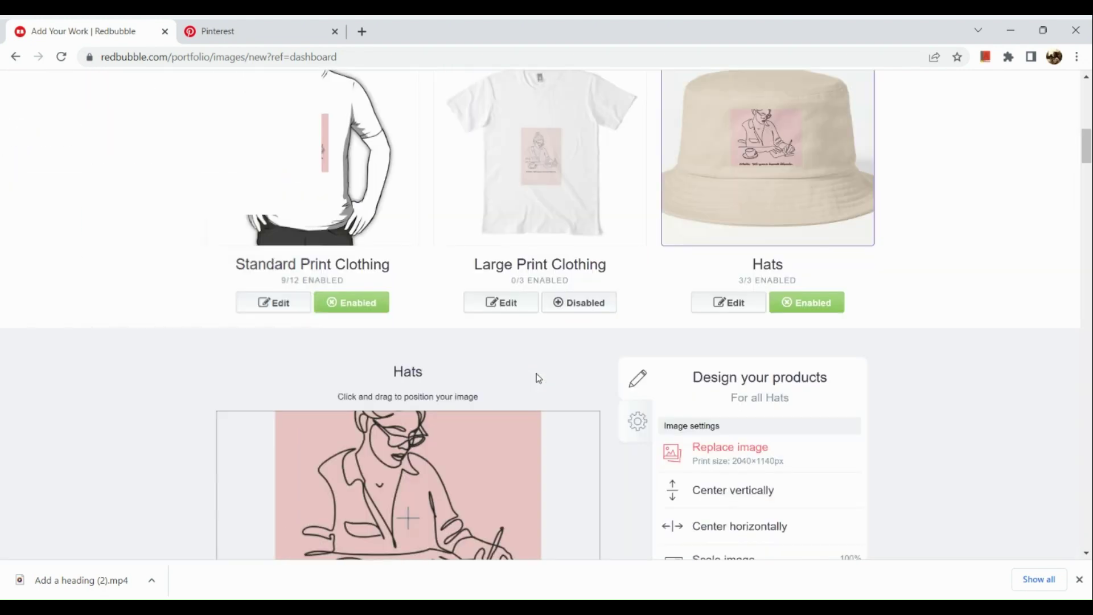
scroll(605, 463, down, 5)
scroll(605, 463, up, 1)
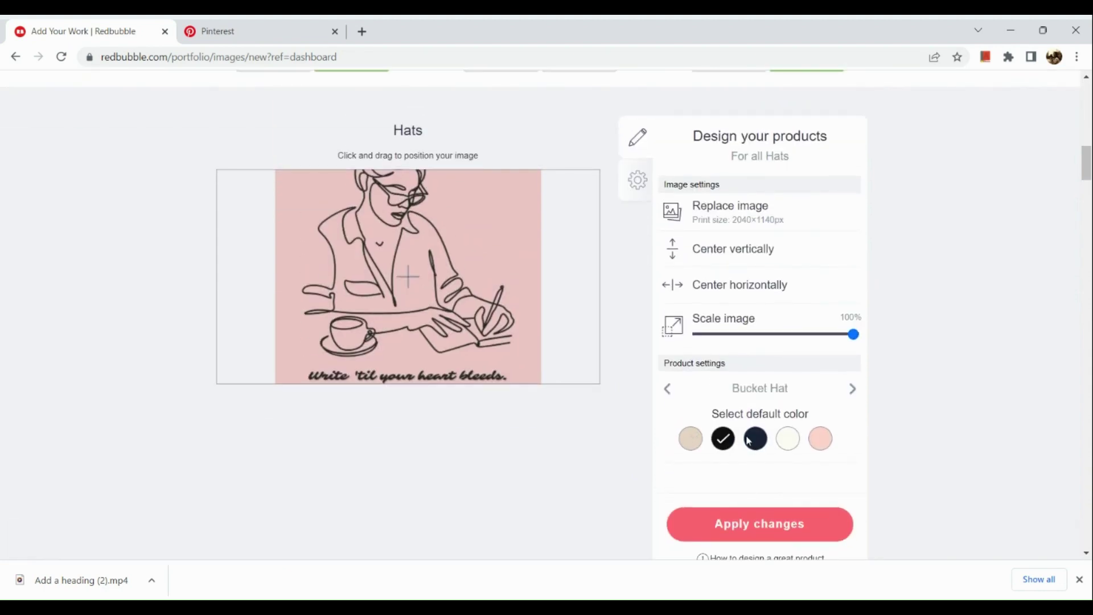
click(788, 441)
click(740, 524)
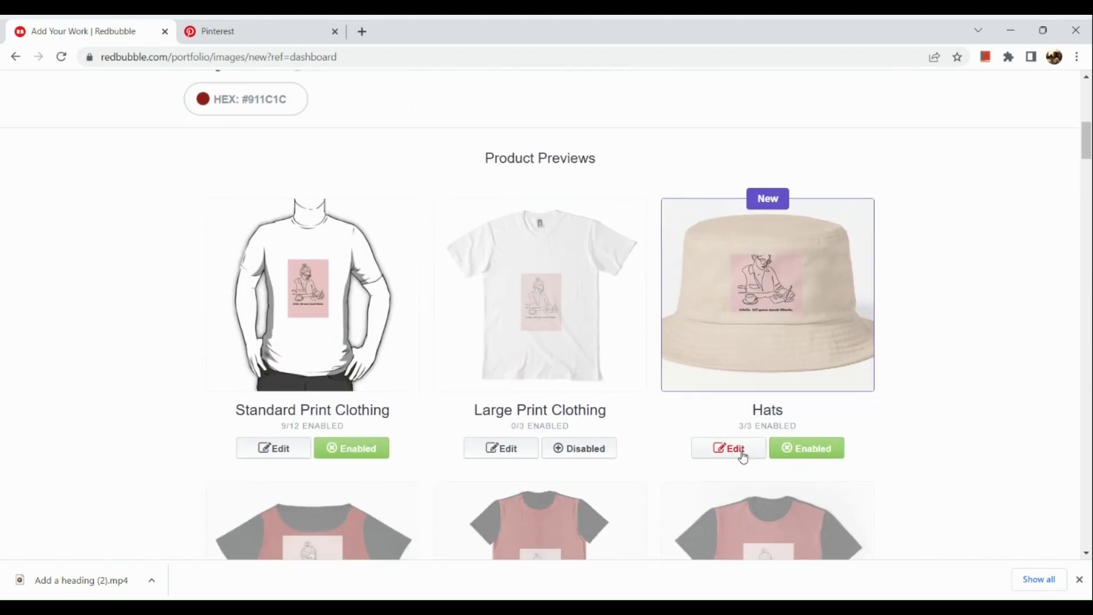
Step: Scale the artwork on the Hats to 44%, move it closer to the center of the print area, and apply the changes
click(742, 453)
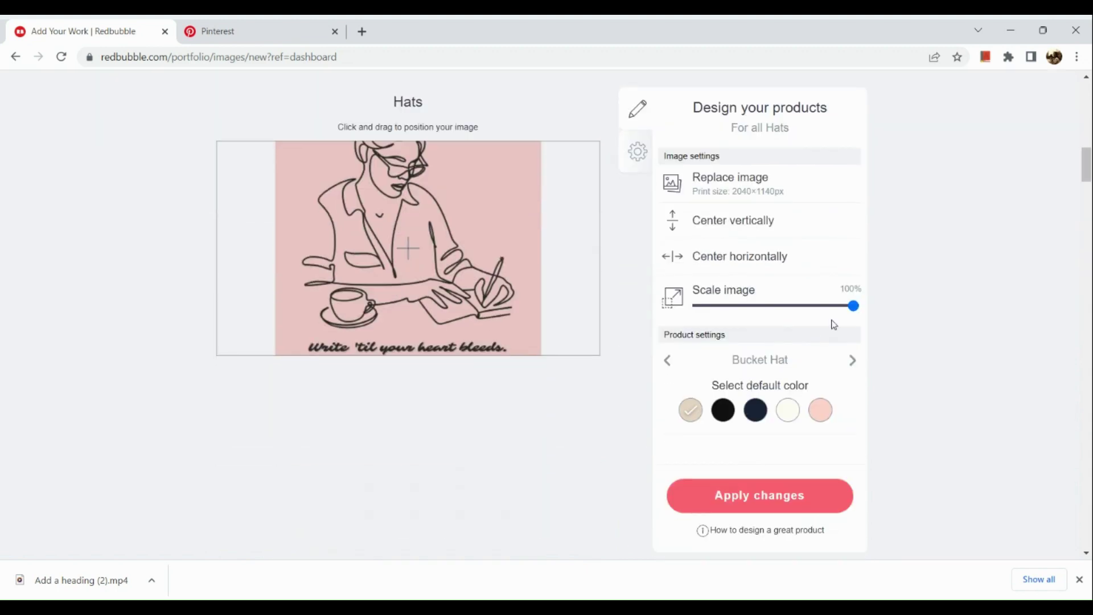
drag(853, 307, 766, 317)
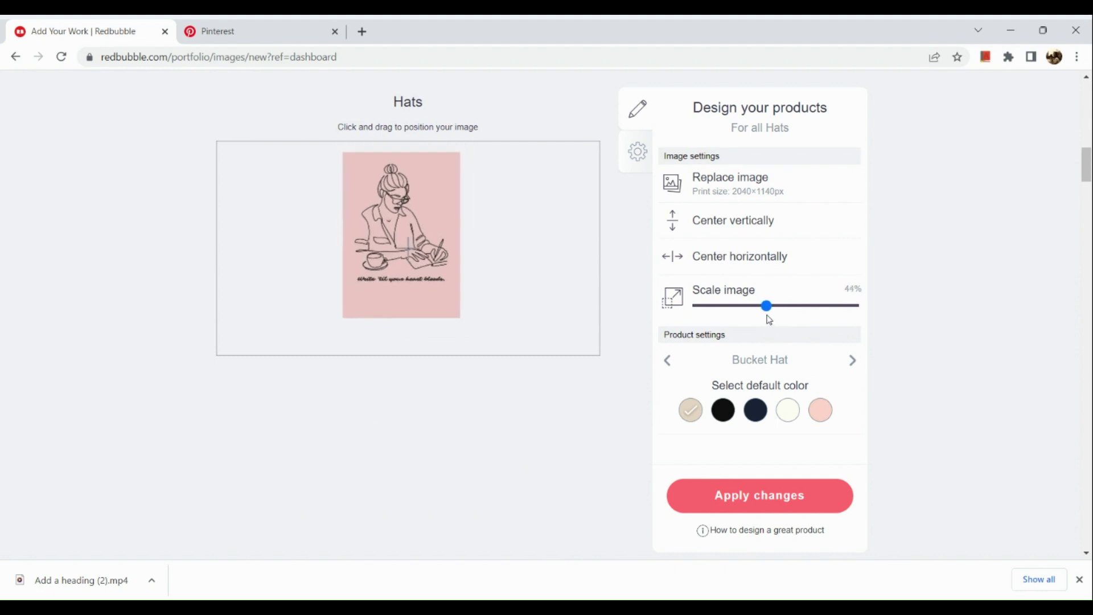
drag(416, 254, 429, 269)
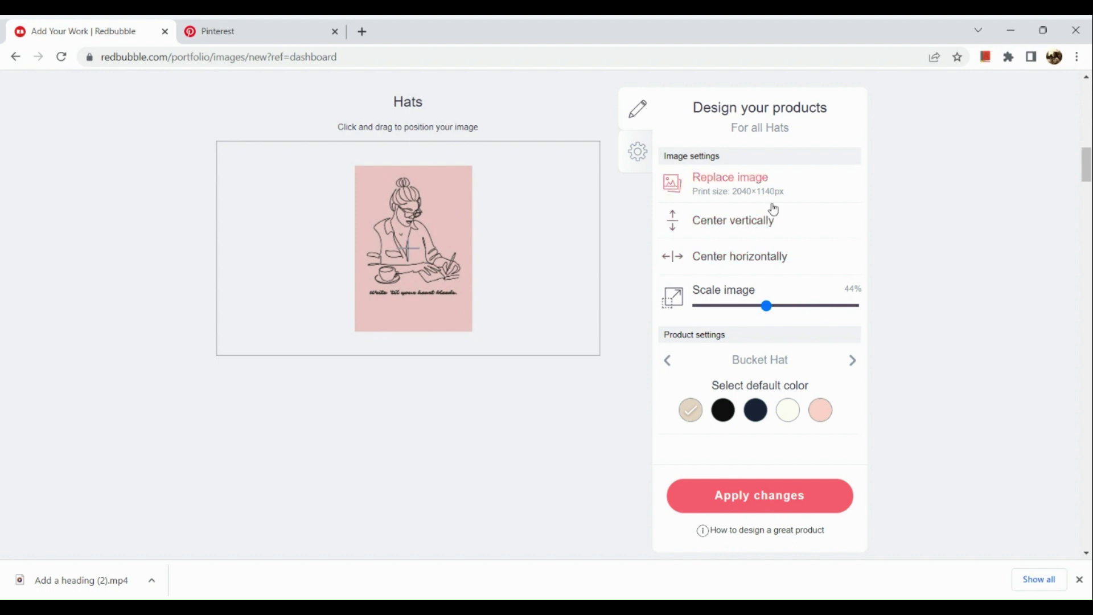
click(761, 497)
Step: Disable the artwork on Standard Print Clothing
scroll(717, 383, up, 7)
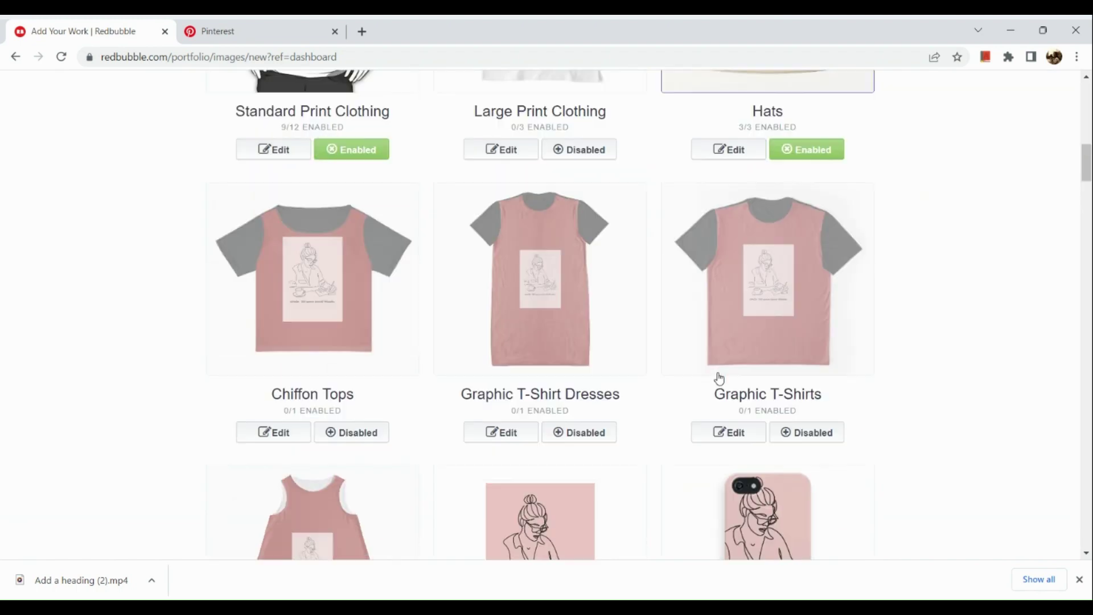
scroll(718, 378, down, 3)
scroll(719, 379, down, 4)
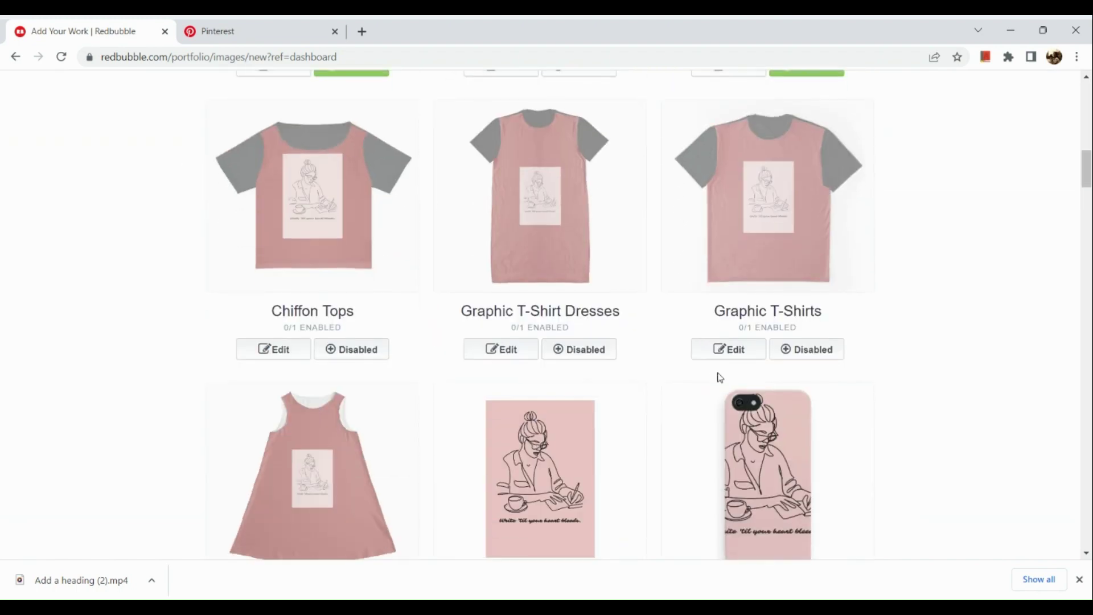
scroll(719, 378, up, 4)
scroll(718, 376, down, 1)
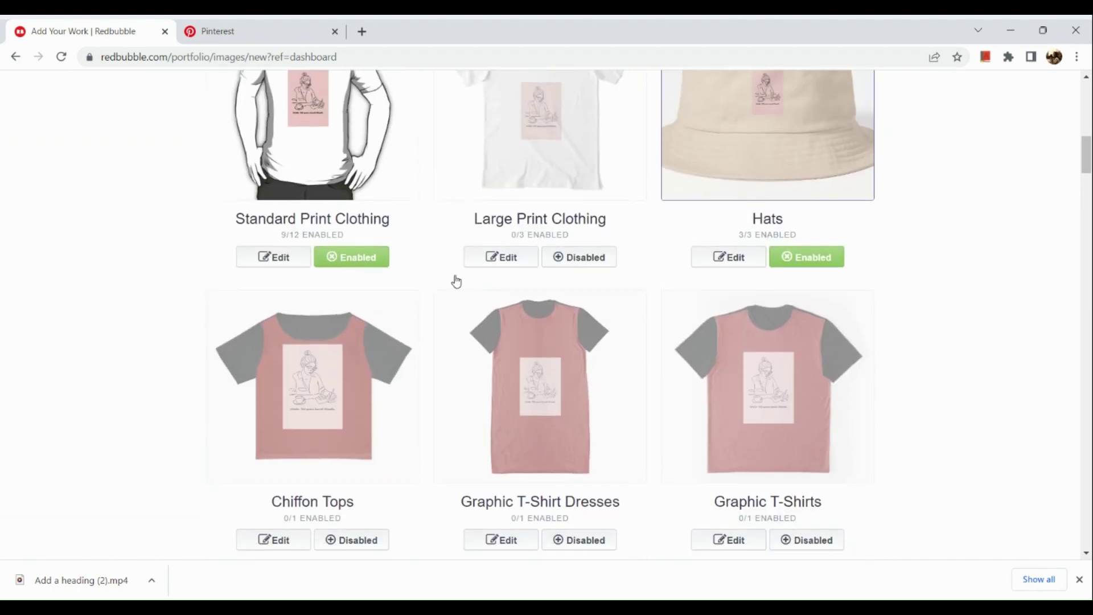
click(375, 251)
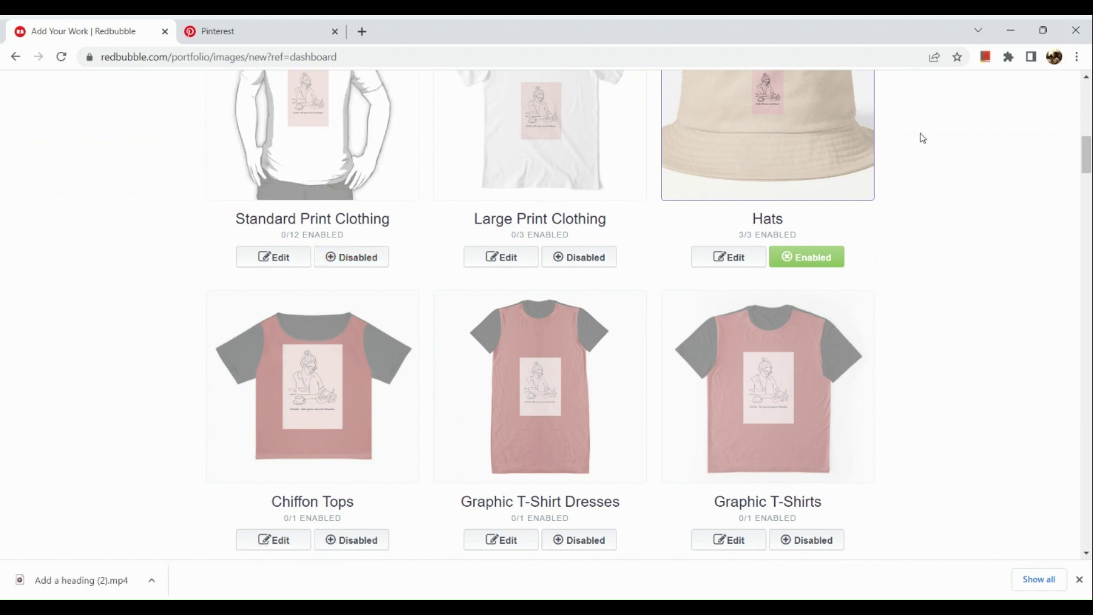
Step: Disable the artwork on Phone Cases & Skins, Stickers & Magnets, and Pillows & Totes
scroll(879, 145, down, 9)
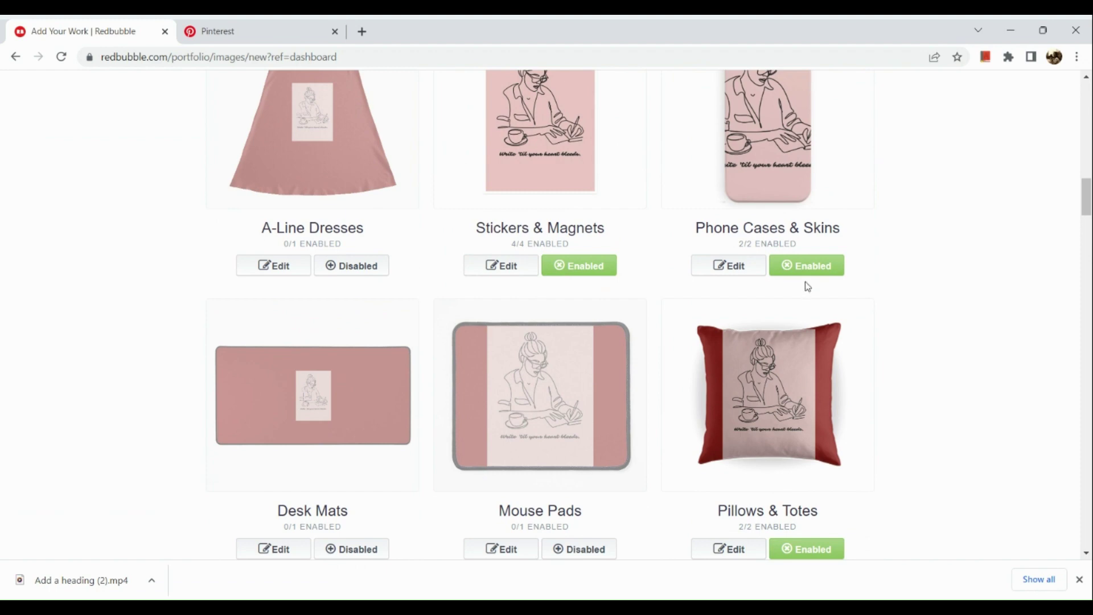
click(807, 268)
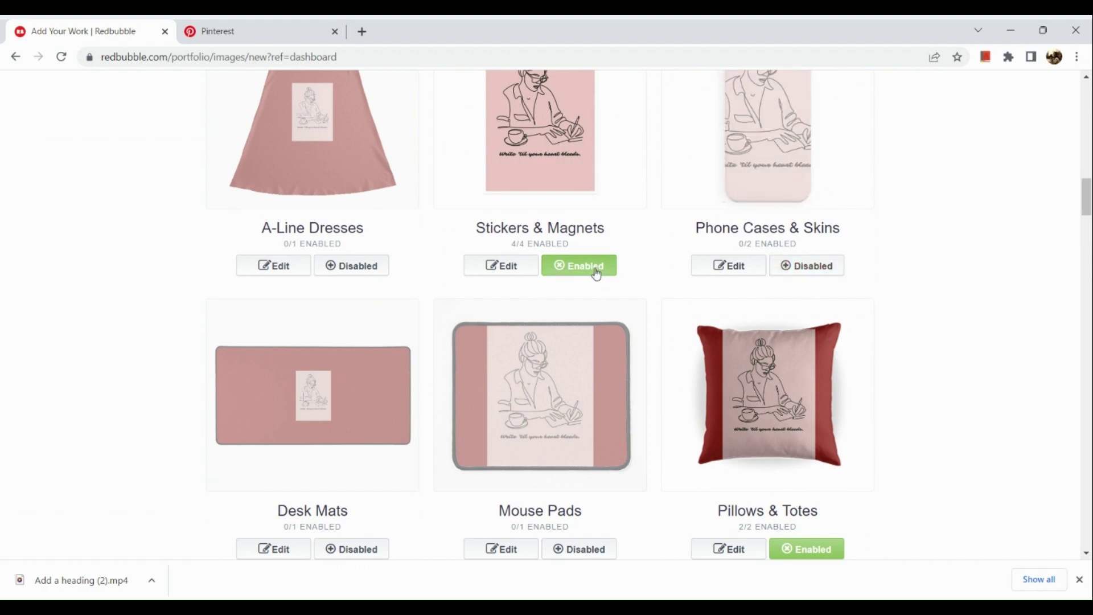
click(595, 272)
scroll(596, 273, down, 6)
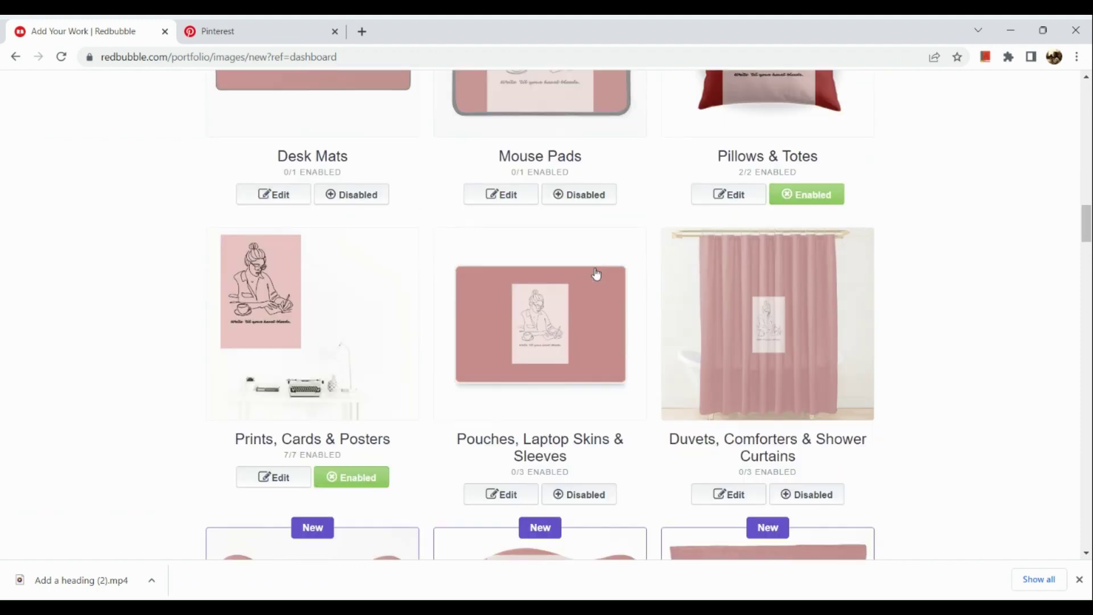
click(807, 161)
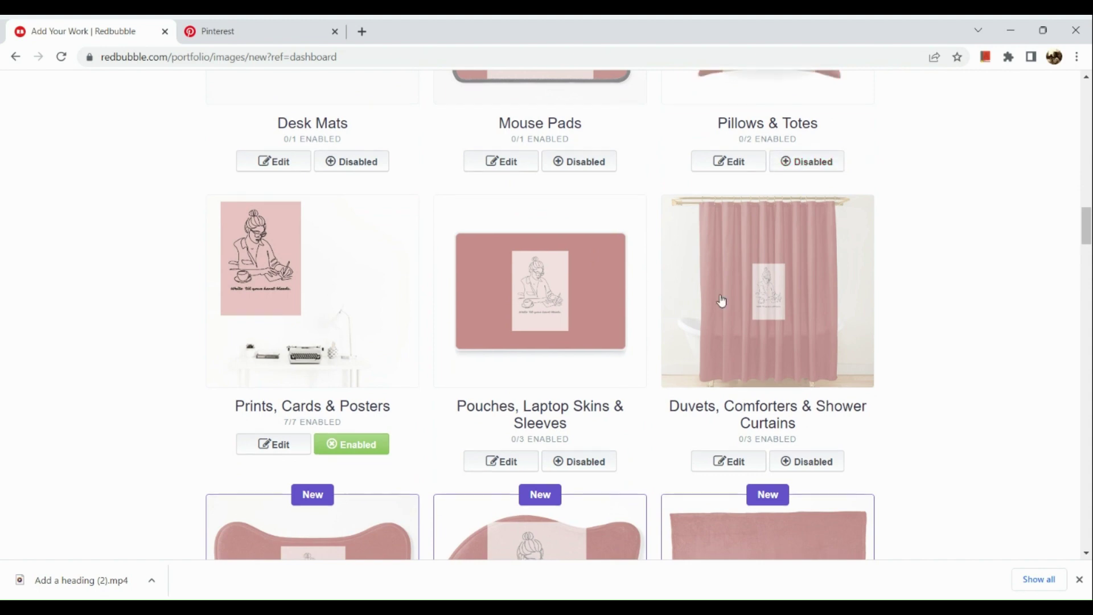
Step: Disable the artwork on Travel Mugs, Mugs, and Tablet Cases & Skins
scroll(722, 300, down, 5)
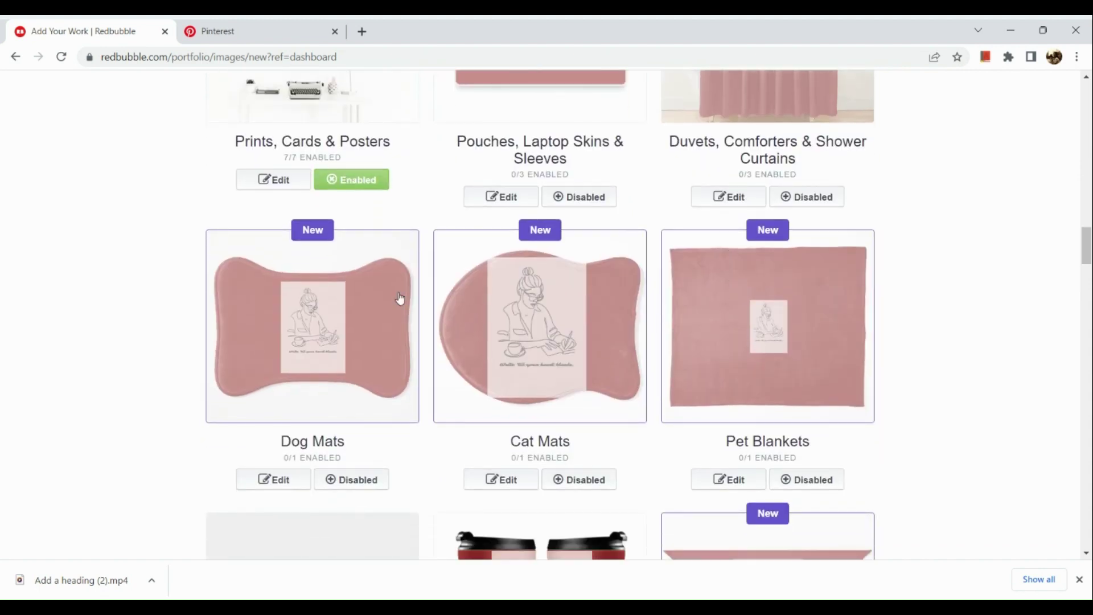
scroll(398, 298, down, 8)
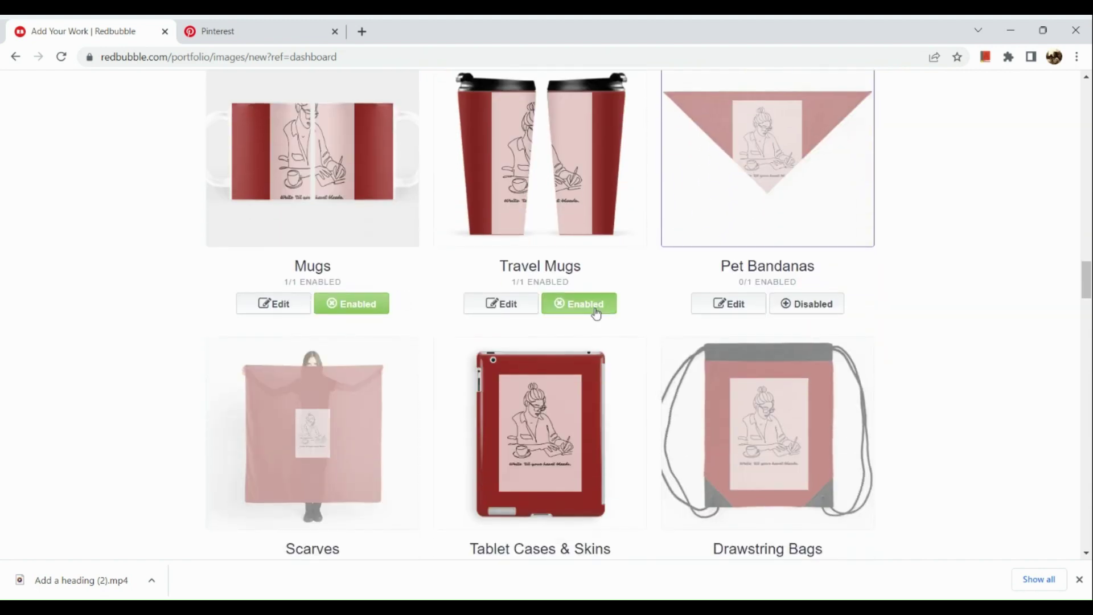
click(587, 317)
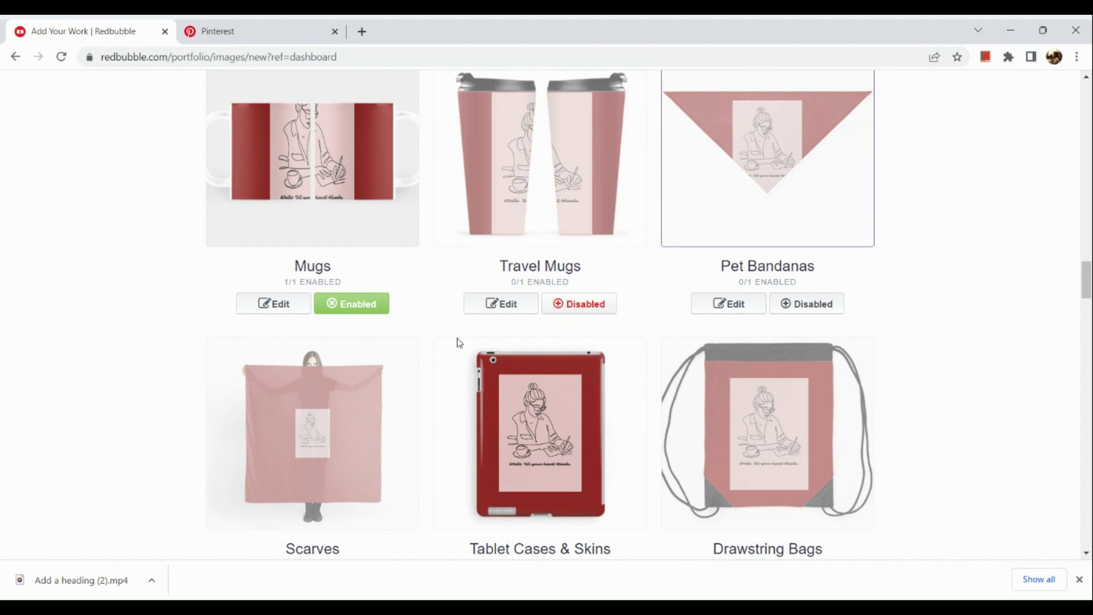
click(339, 312)
scroll(340, 312, down, 10)
scroll(340, 312, up, 3)
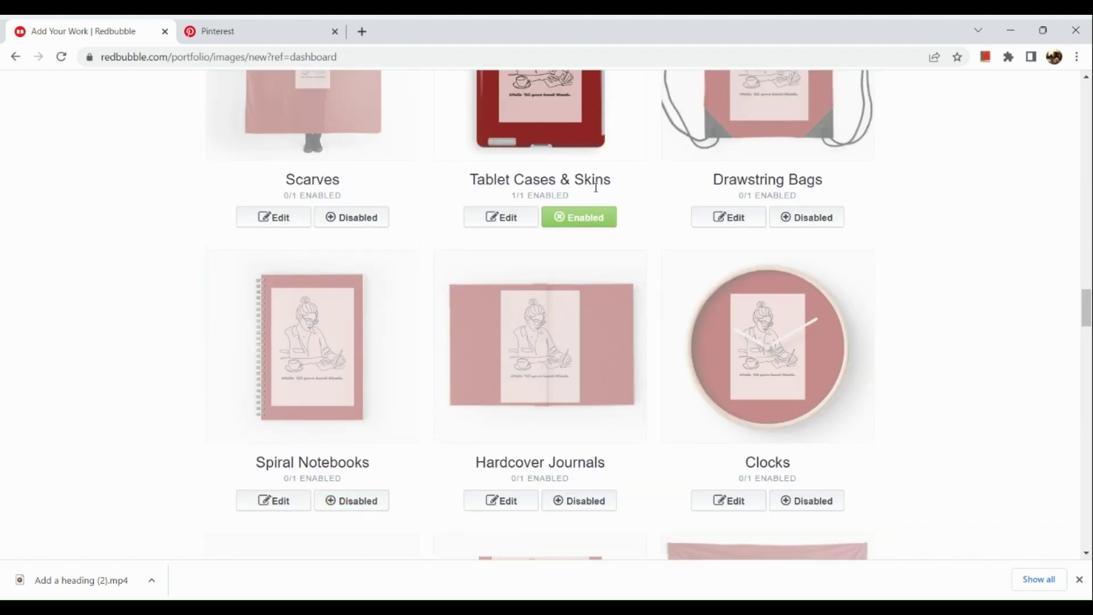
click(592, 218)
Step: Disable the artwork on Pin Buttons and Phone Wallets
scroll(592, 229, down, 17)
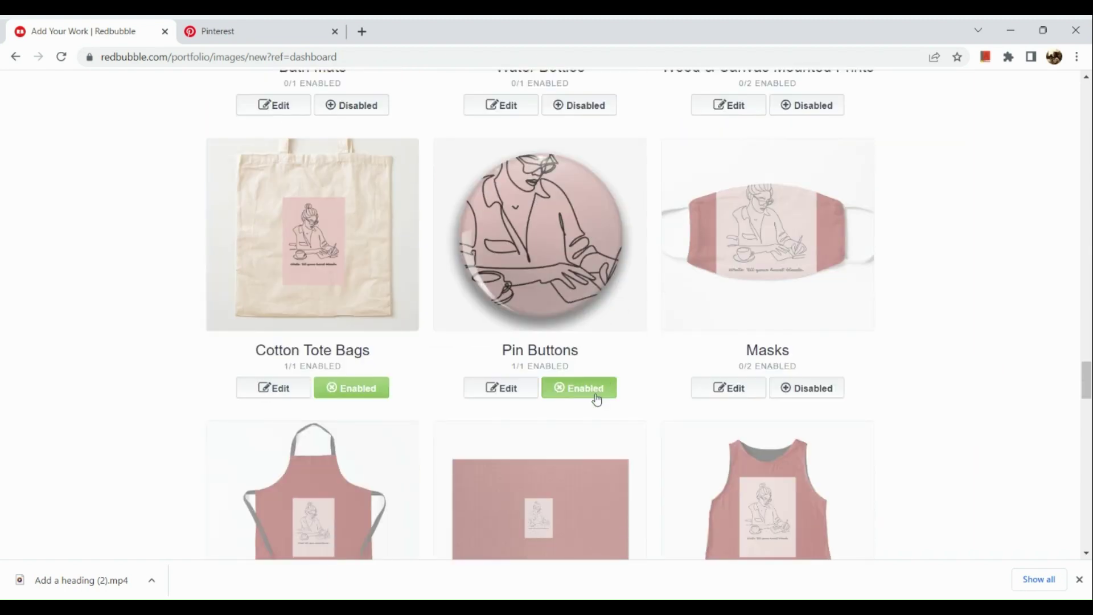
click(596, 398)
scroll(596, 395, down, 9)
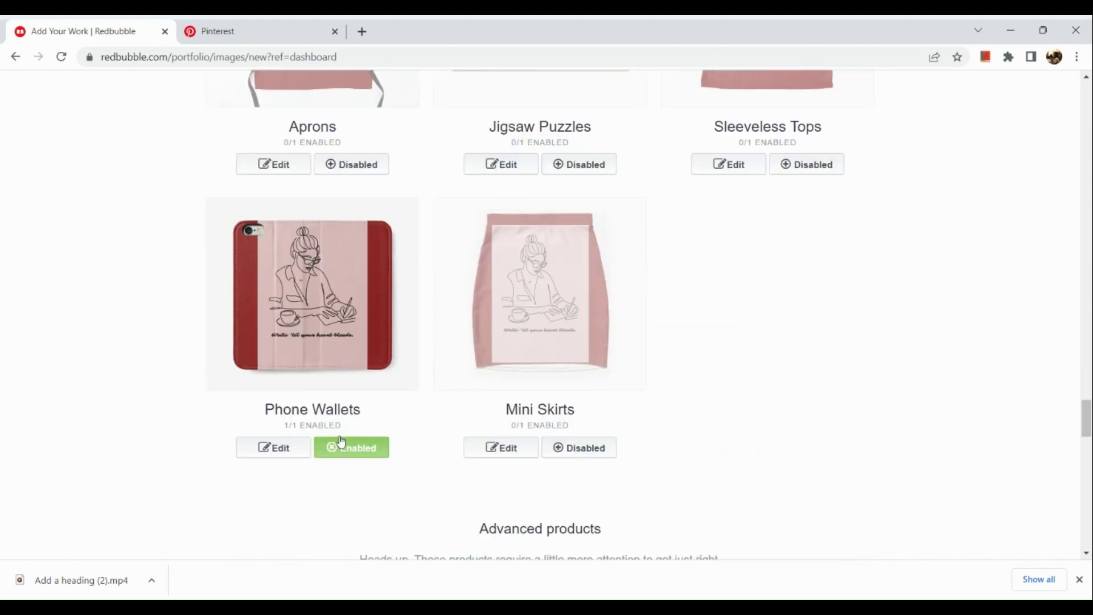
click(360, 448)
Step: Set the media to Design & Illustration and Digital Art, and mark the work as not being mature content
scroll(520, 433, down, 1)
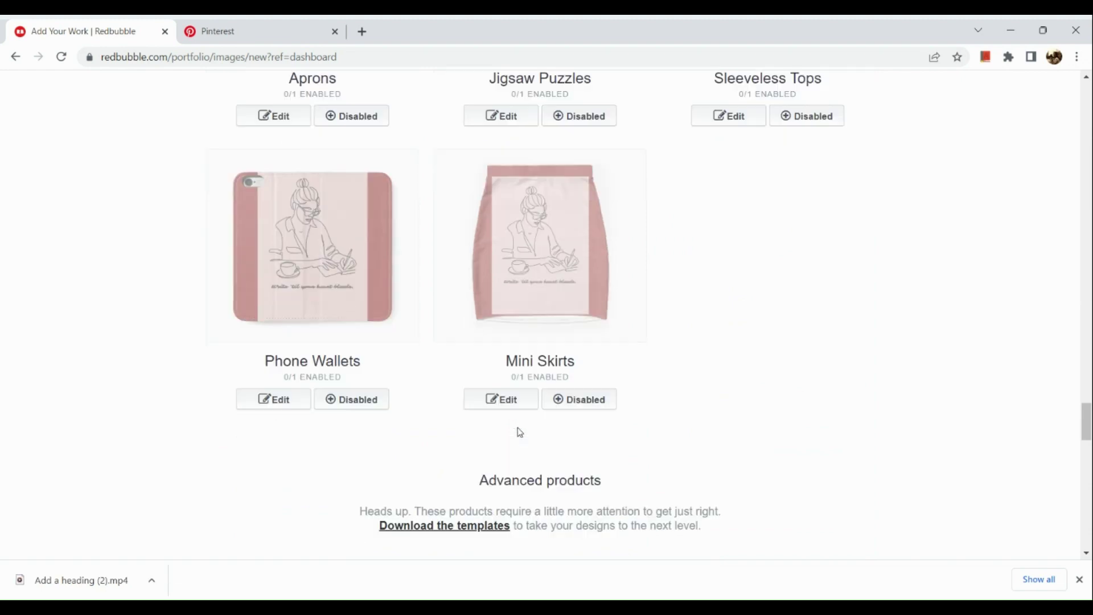
scroll(519, 433, down, 3)
scroll(519, 433, down, 13)
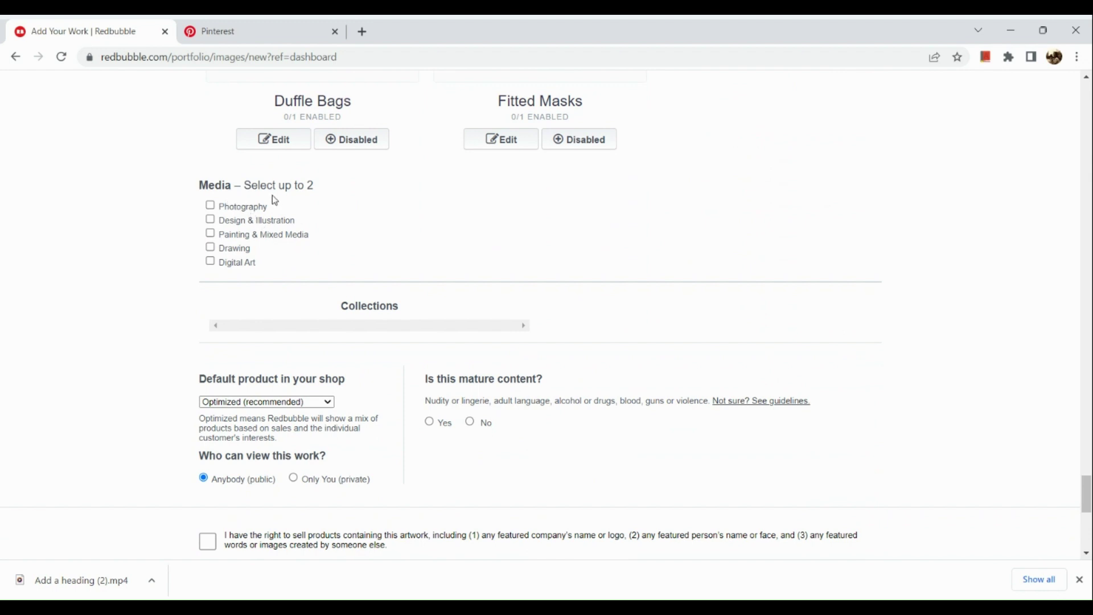
click(210, 235)
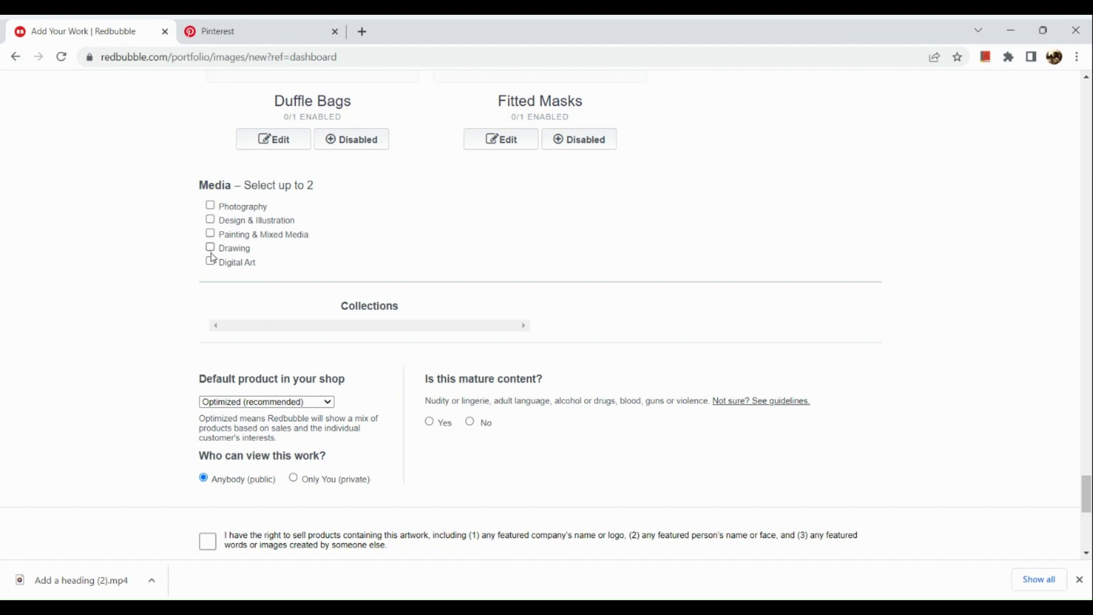
click(212, 222)
Step: Confirm the right to sell products containing this artwork and save the work
scroll(302, 267, down, 3)
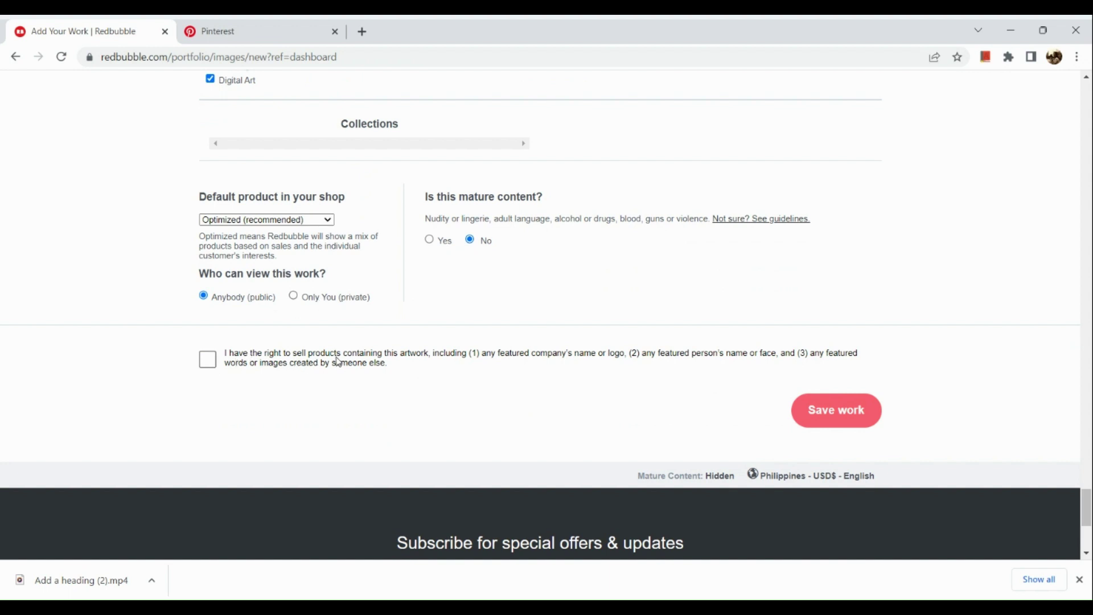
click(212, 360)
click(847, 400)
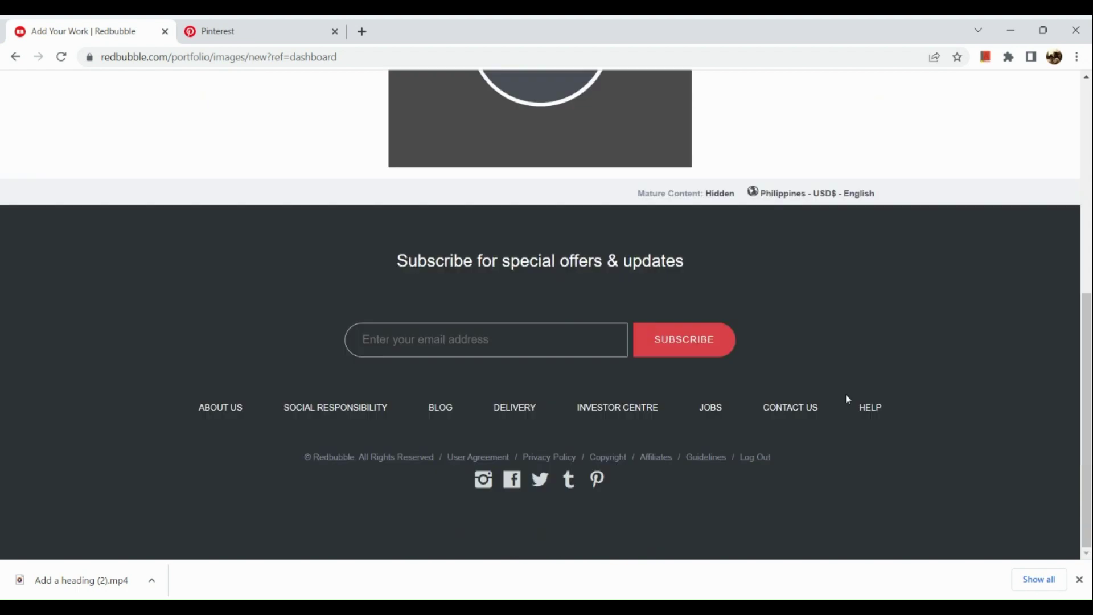
scroll(845, 396, up, 7)
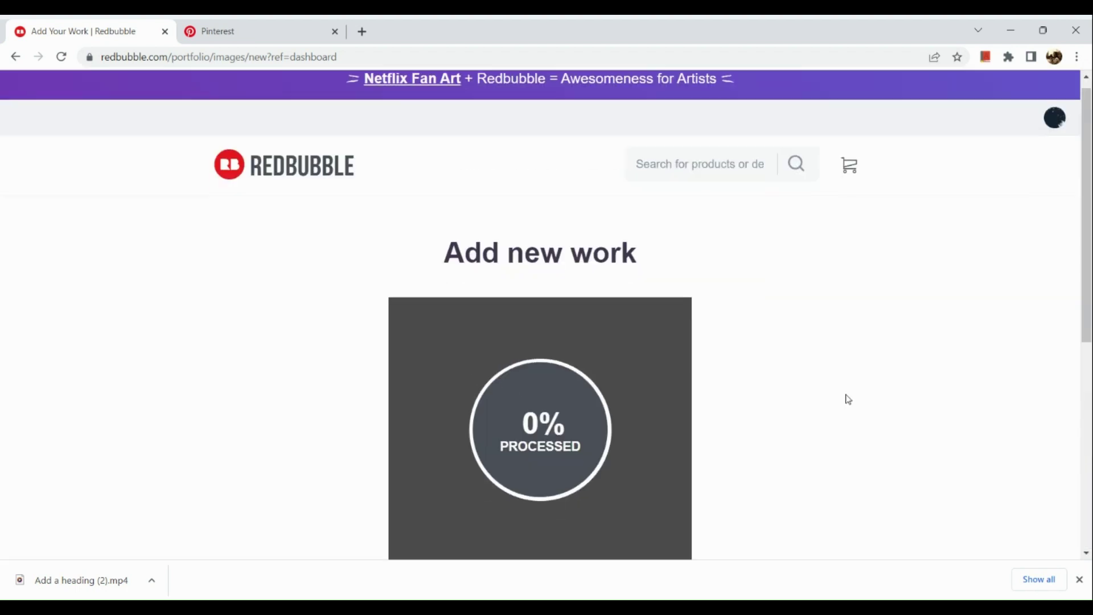
scroll(817, 356, down, 3)
scroll(774, 263, up, 1)
scroll(775, 263, up, 2)
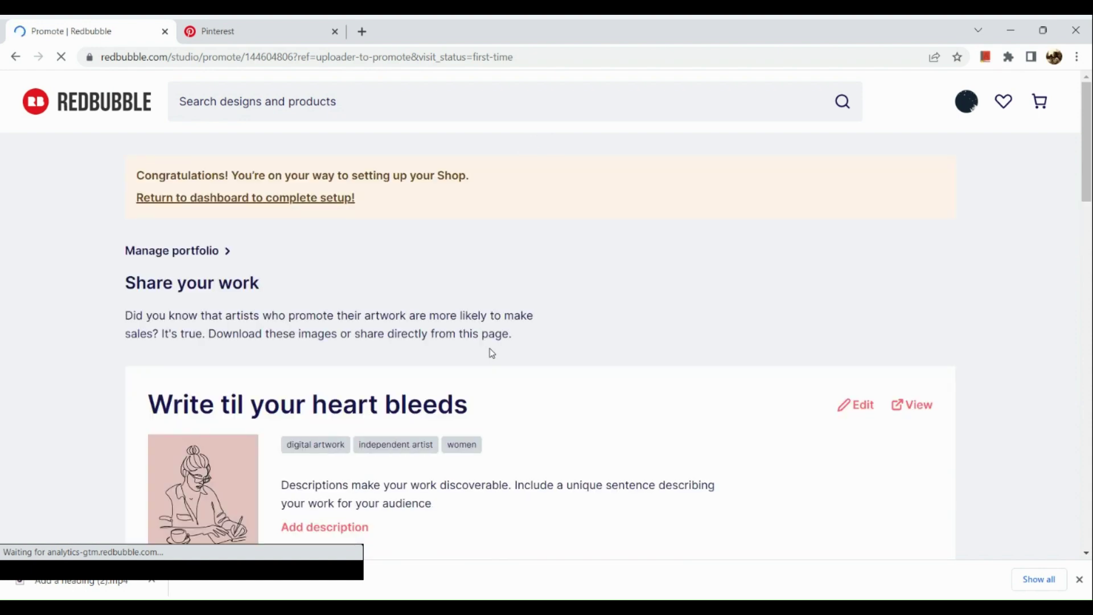
Step: Examine the published work's tags and product images on the Share your work page
scroll(492, 353, down, 3)
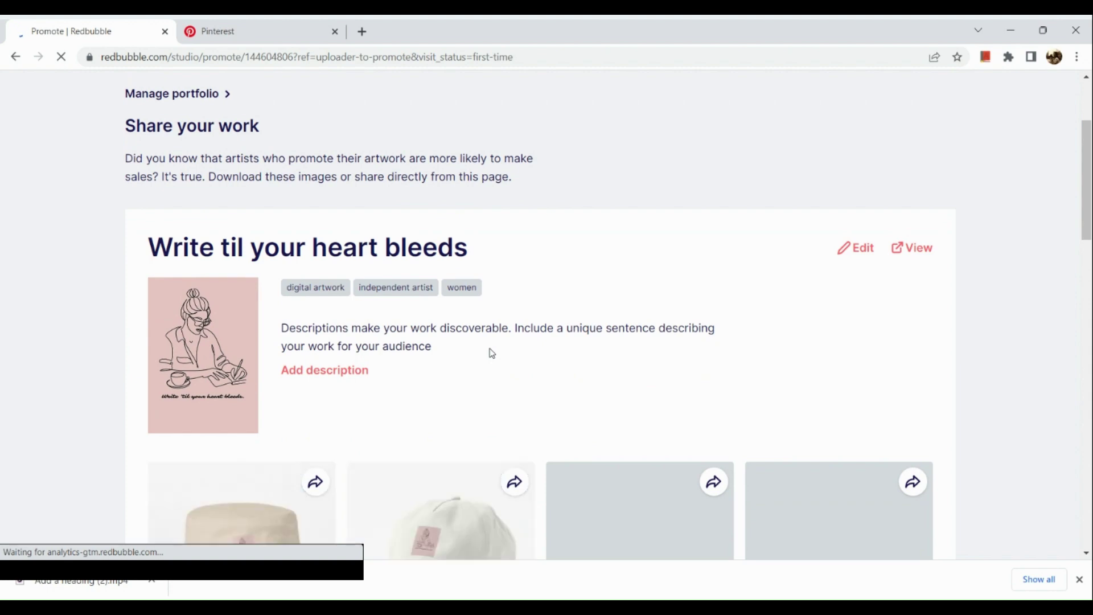
scroll(492, 353, down, 5)
scroll(491, 353, down, 4)
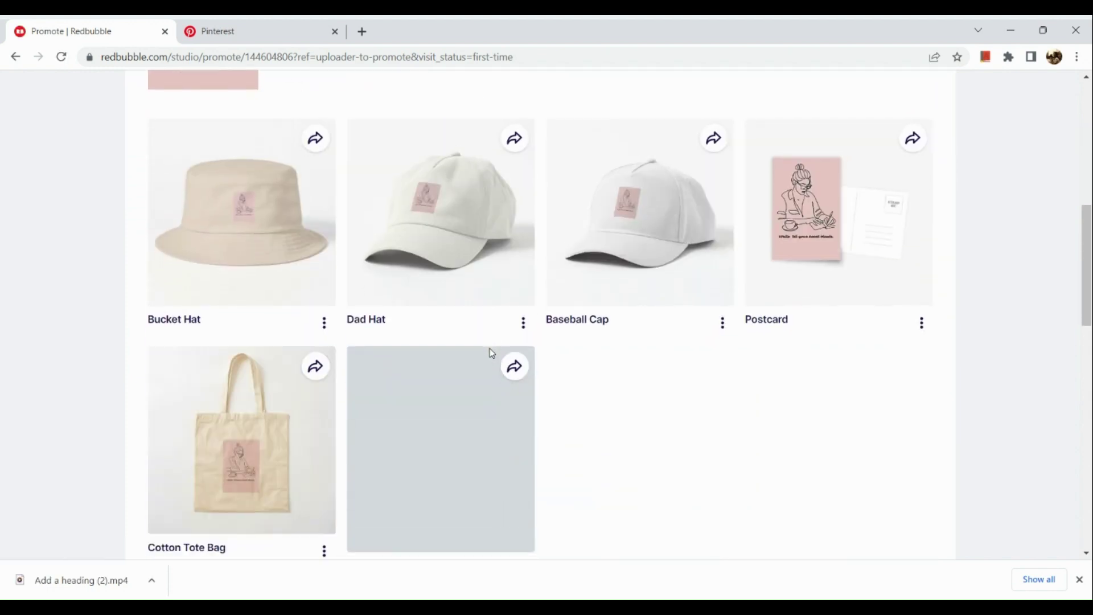
scroll(491, 353, up, 10)
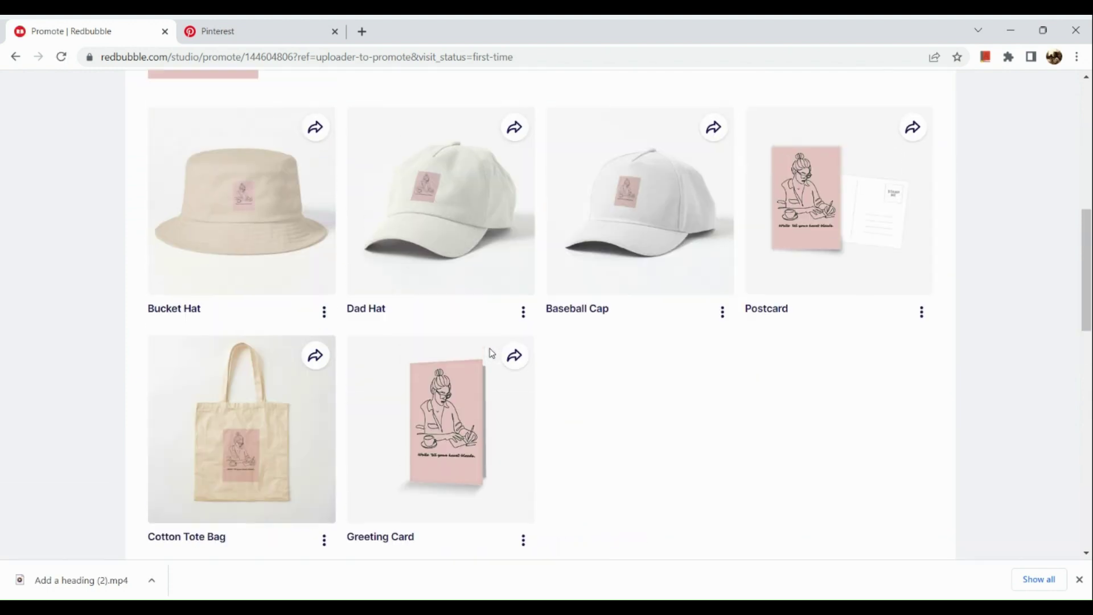
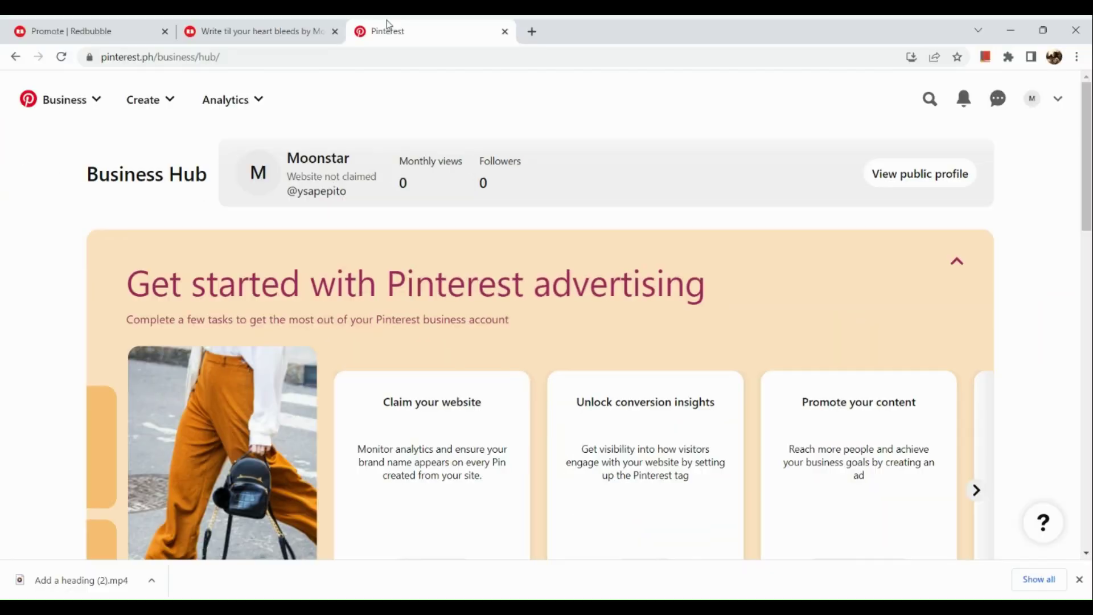
Step: Open the Idea Pin builder from the Pinterest Business Hub
scroll(114, 176, up, 3)
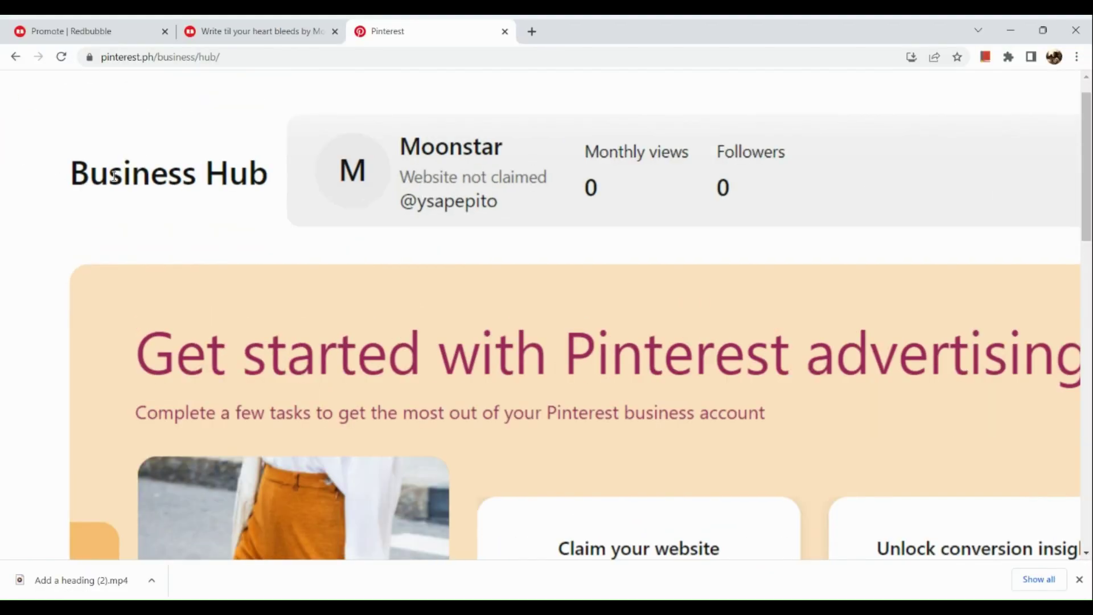
scroll(114, 175, up, 2)
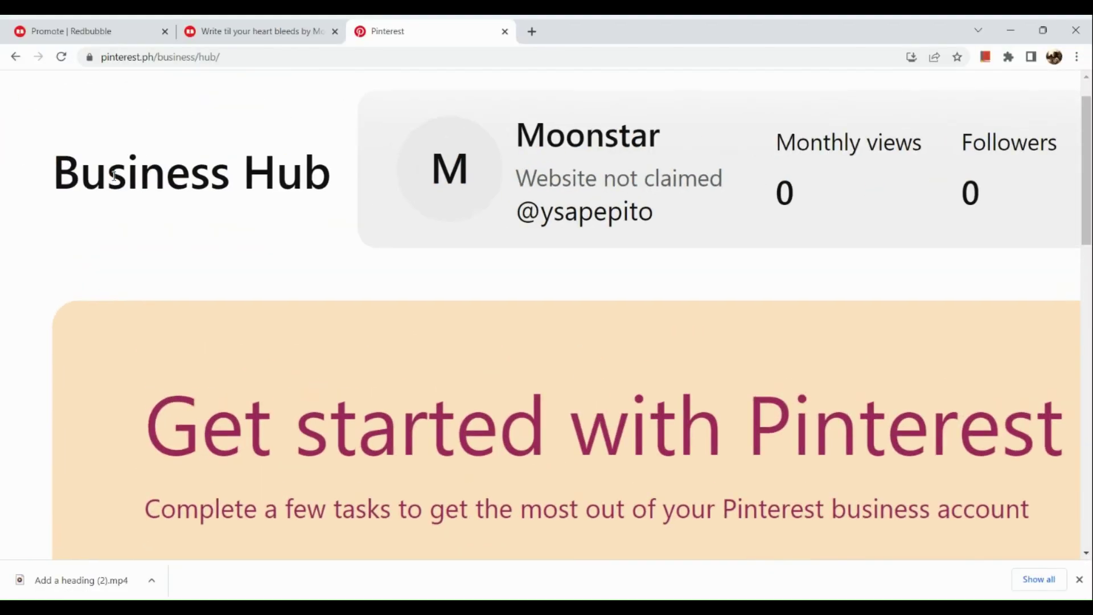
scroll(114, 175, down, 5)
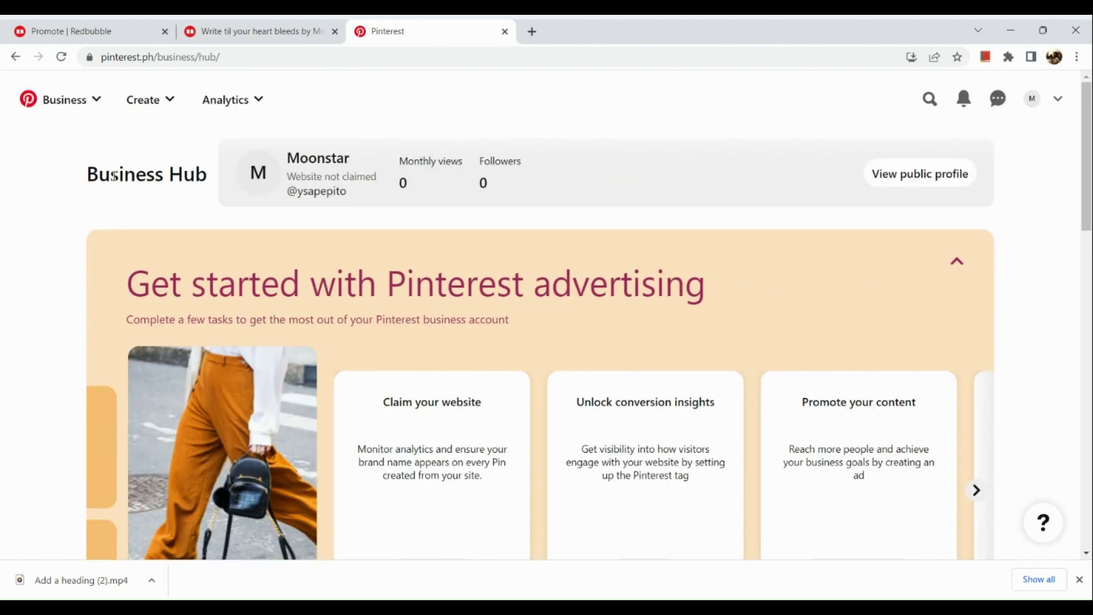
scroll(196, 325, down, 3)
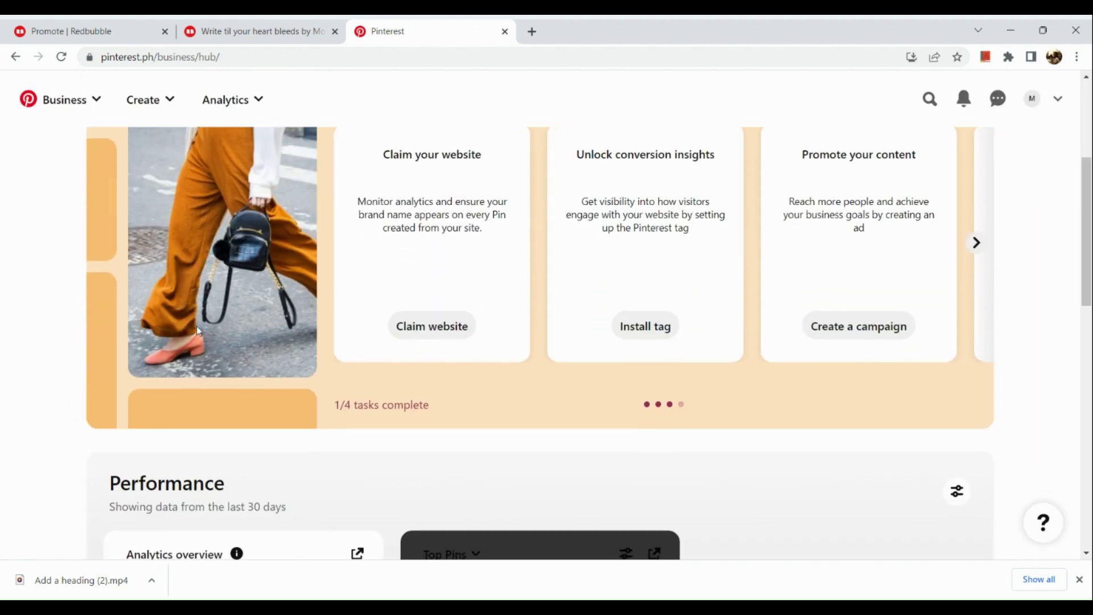
scroll(196, 328, down, 4)
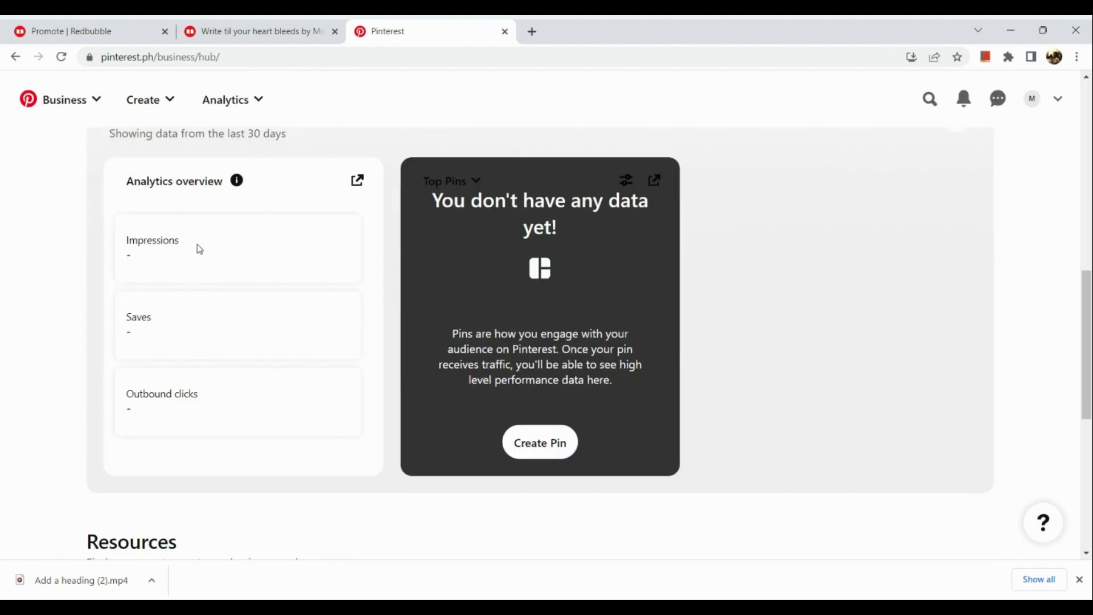
click(173, 114)
click(160, 145)
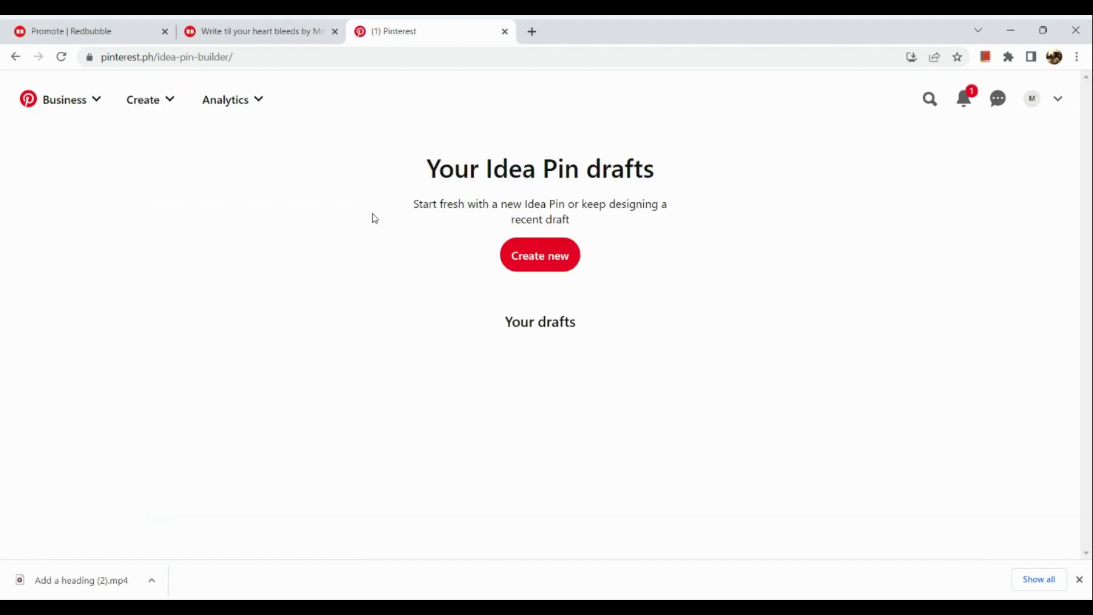
Step: Try to create Pins from a website URL instead of uploaded files
click(518, 263)
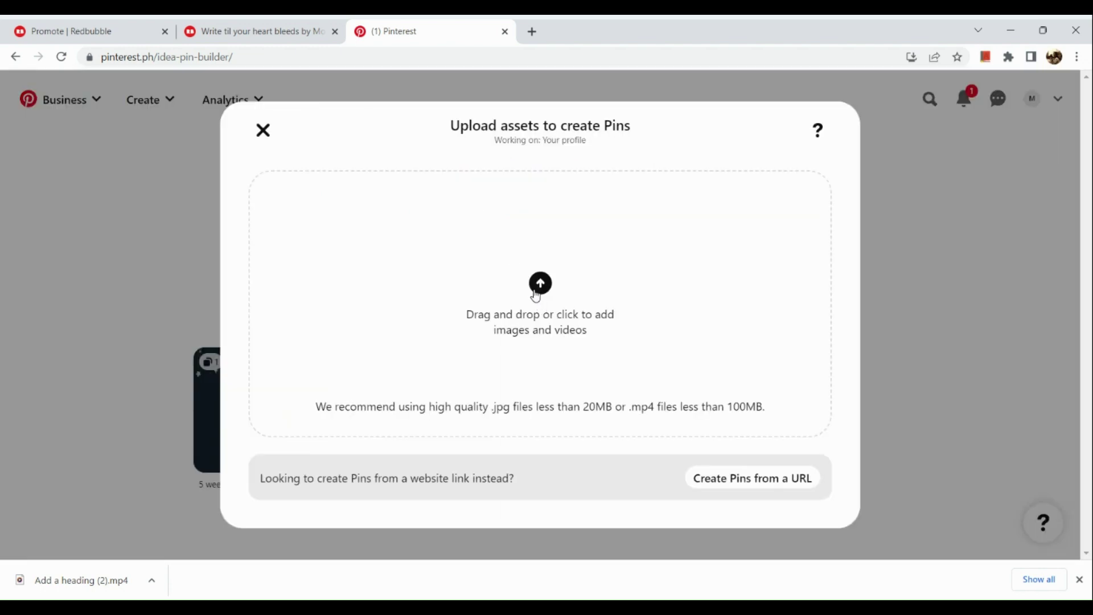
click(691, 469)
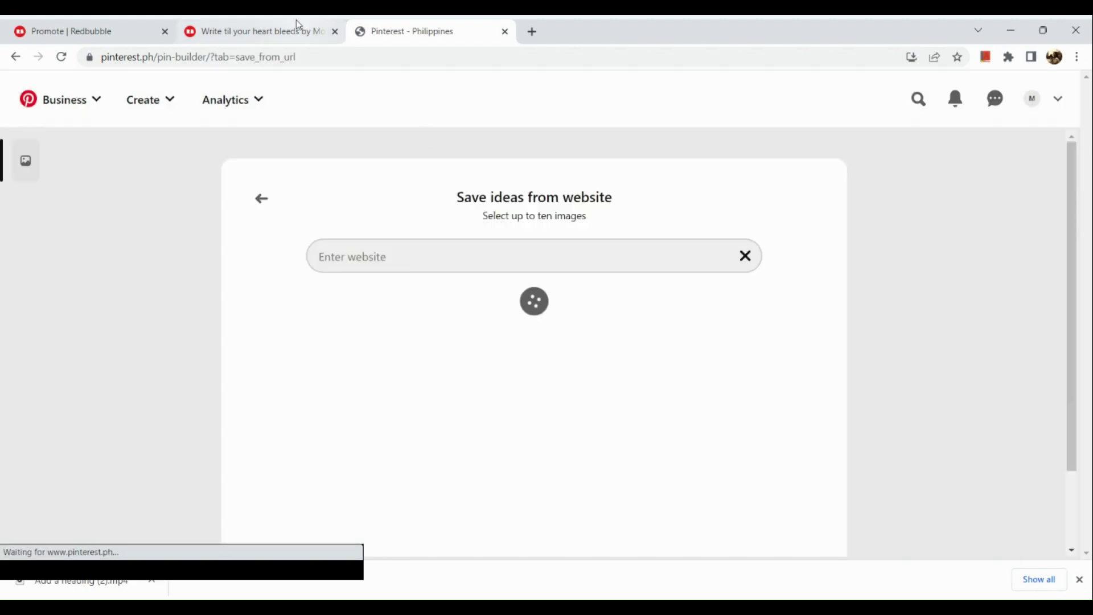
Step: Switch to the Redbubble page of the artwork "Write til your heart bleeds" and copy its share link
click(245, 30)
click(607, 409)
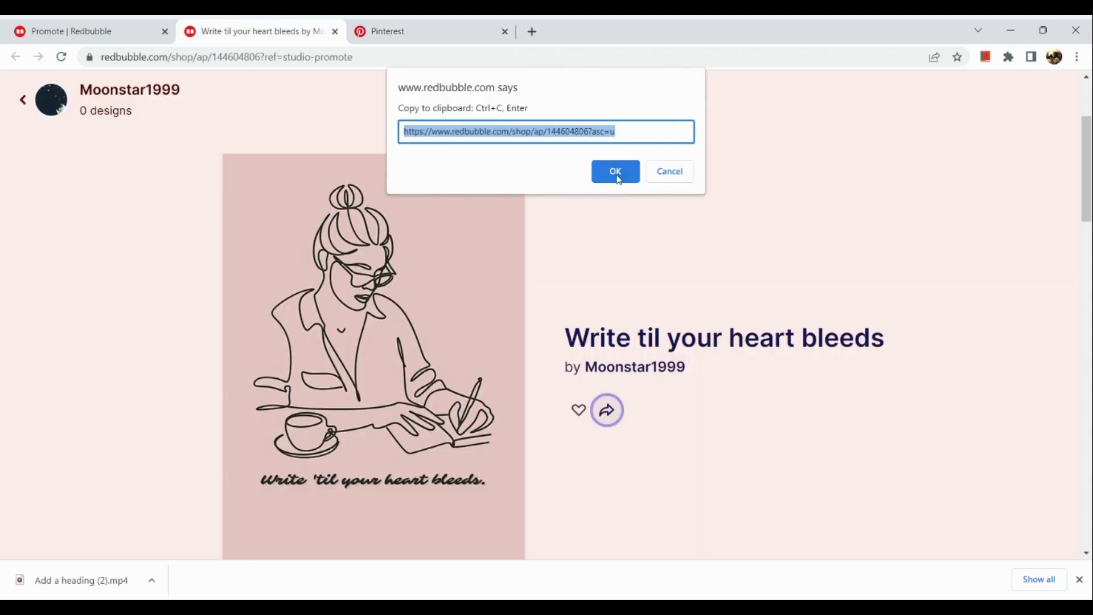
key(alt+Tab)
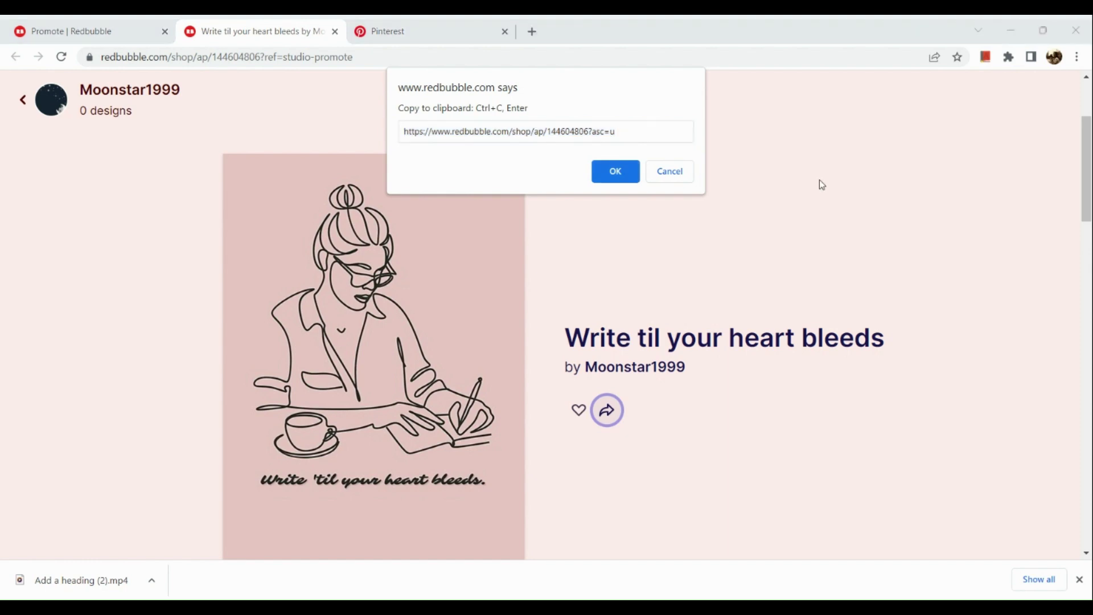
click(615, 140)
double_click(616, 141)
click(614, 137)
triple_click(615, 137)
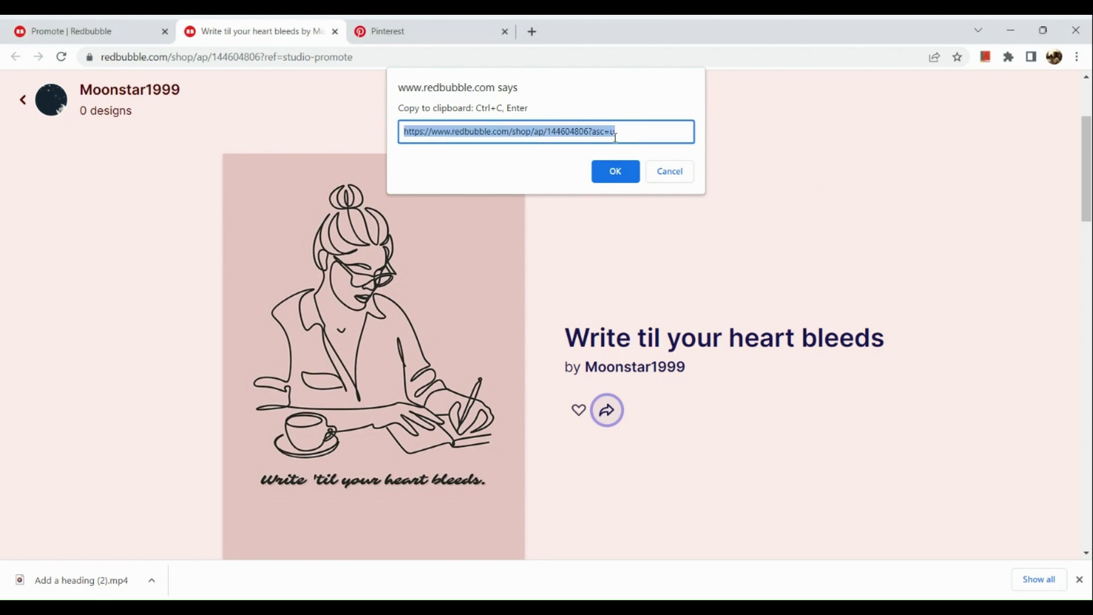
Step: Switch back to Pinterest and create a new Idea Pin from the image "Write 'til your heart bleeds." in the Downloads folder
click(387, 30)
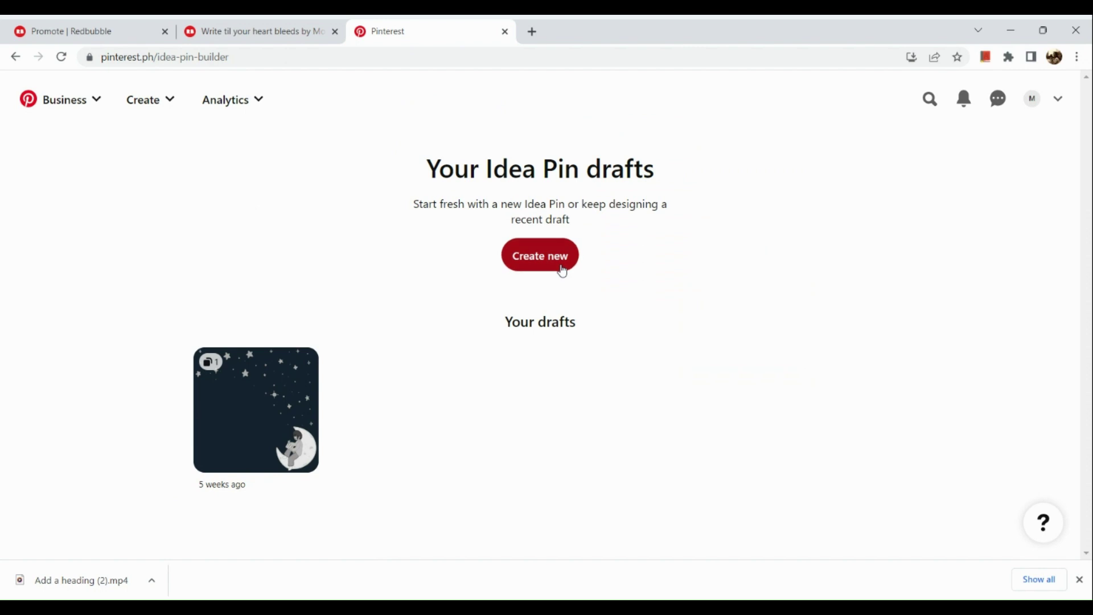
click(561, 267)
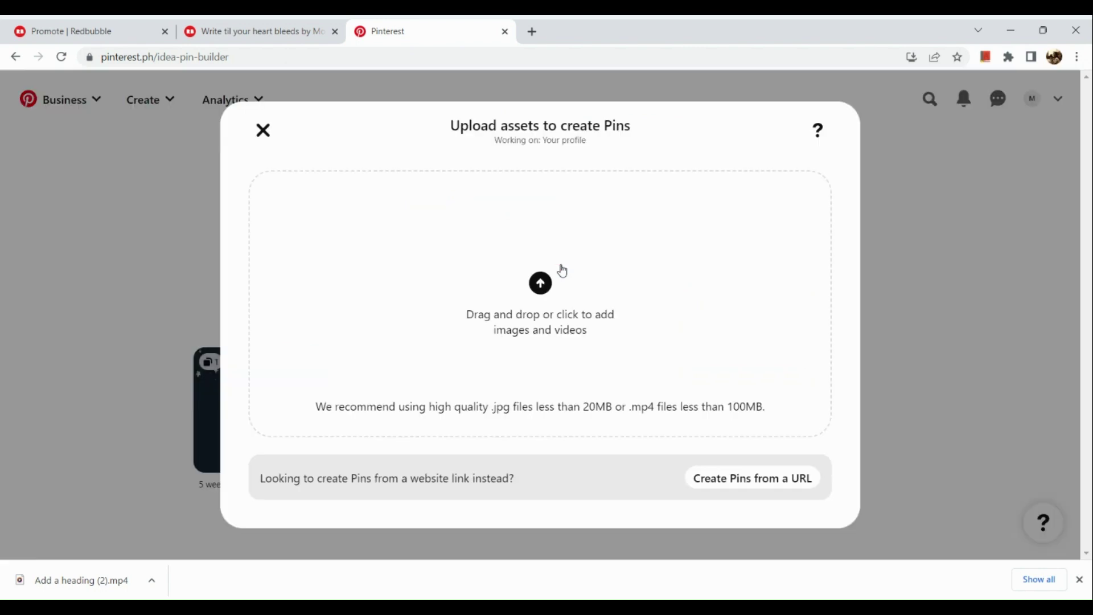
click(540, 288)
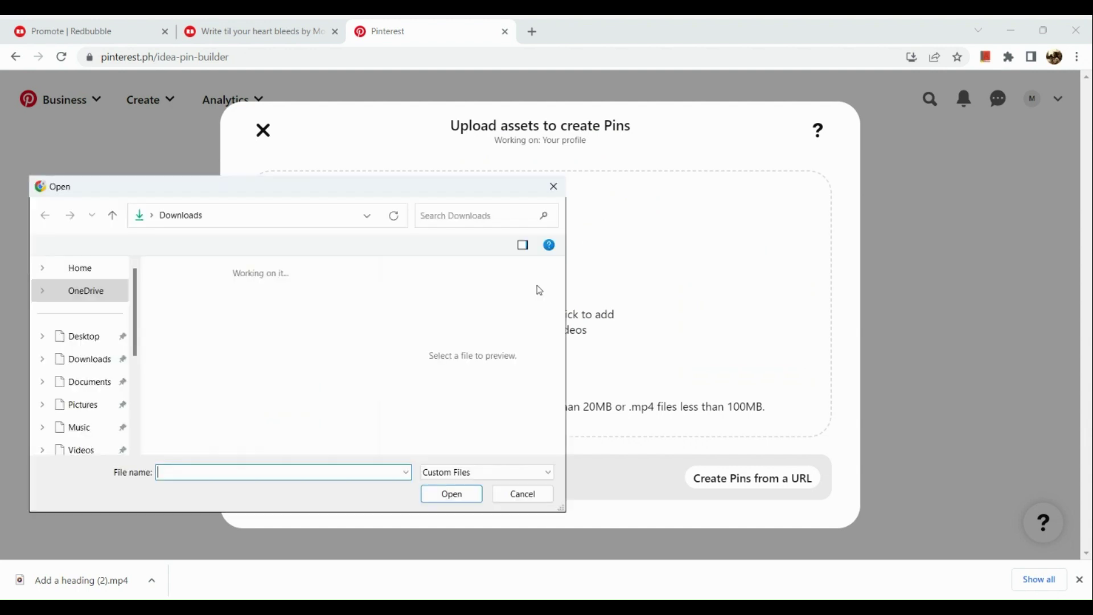
scroll(243, 366, down, 5)
scroll(239, 437, down, 6)
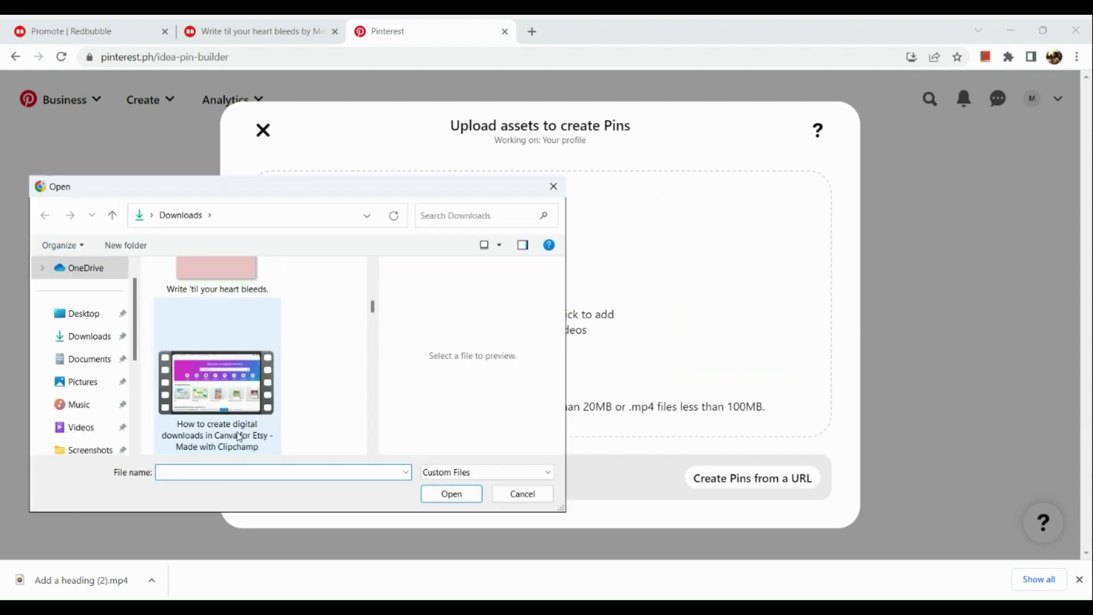
scroll(239, 437, down, 2)
scroll(239, 438, up, 3)
double_click(235, 325)
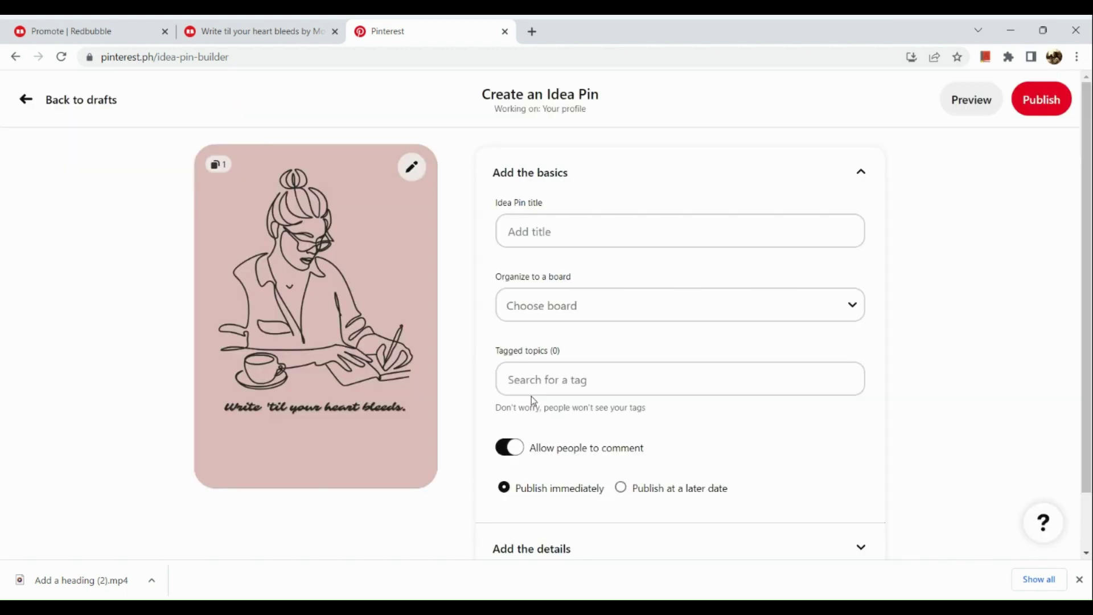
Step: Title the Idea Pin "Digital Art" and check the available boards without choosing one
scroll(651, 222, up, 5)
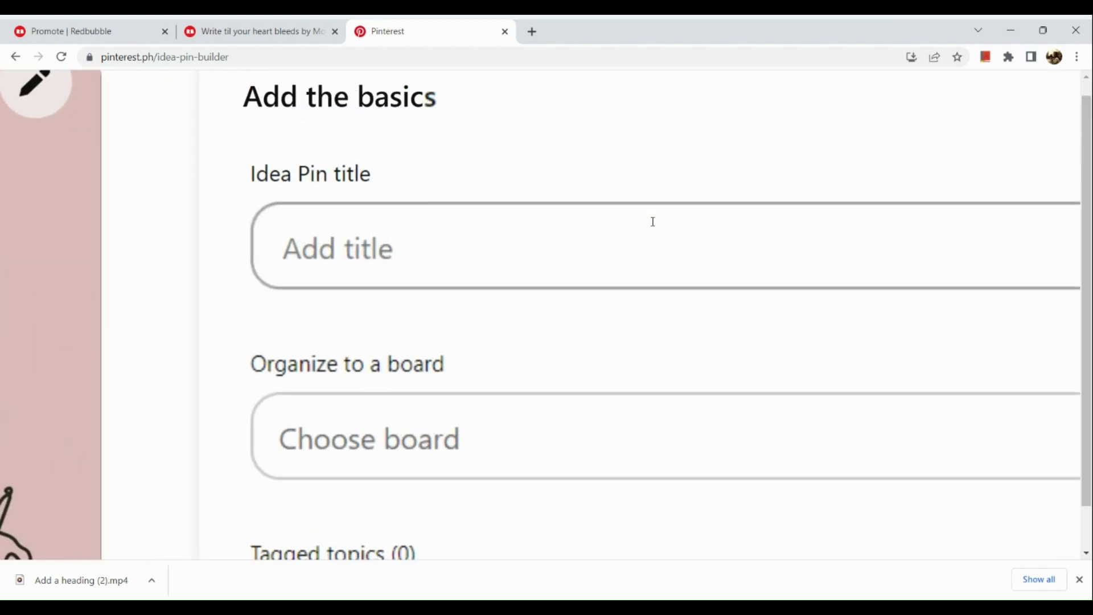
scroll(652, 221, down, 5)
click(653, 221)
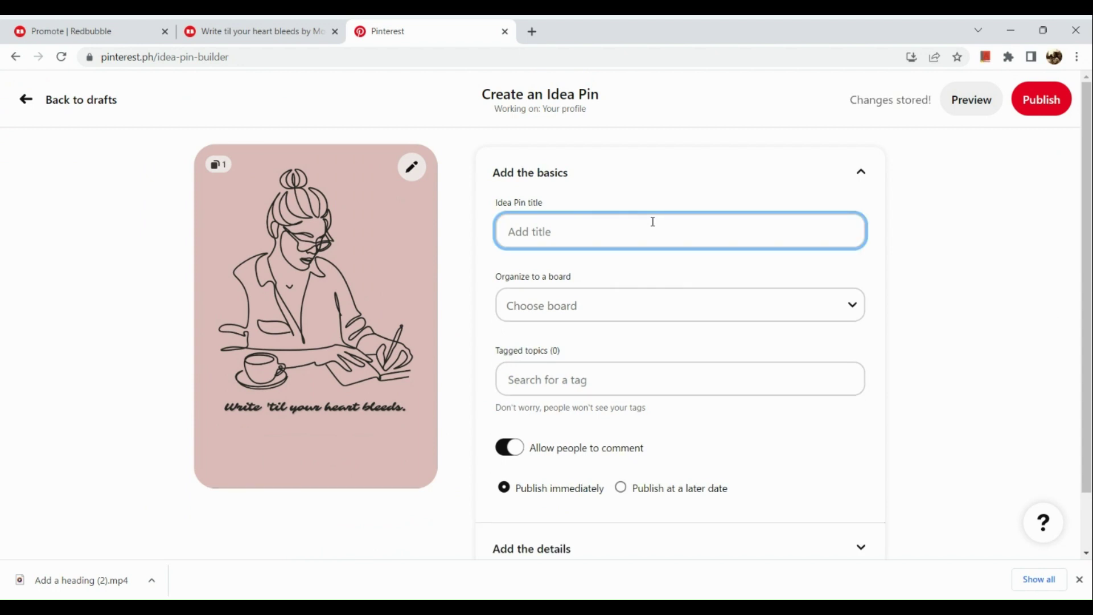
text(Digital Art)
click(628, 306)
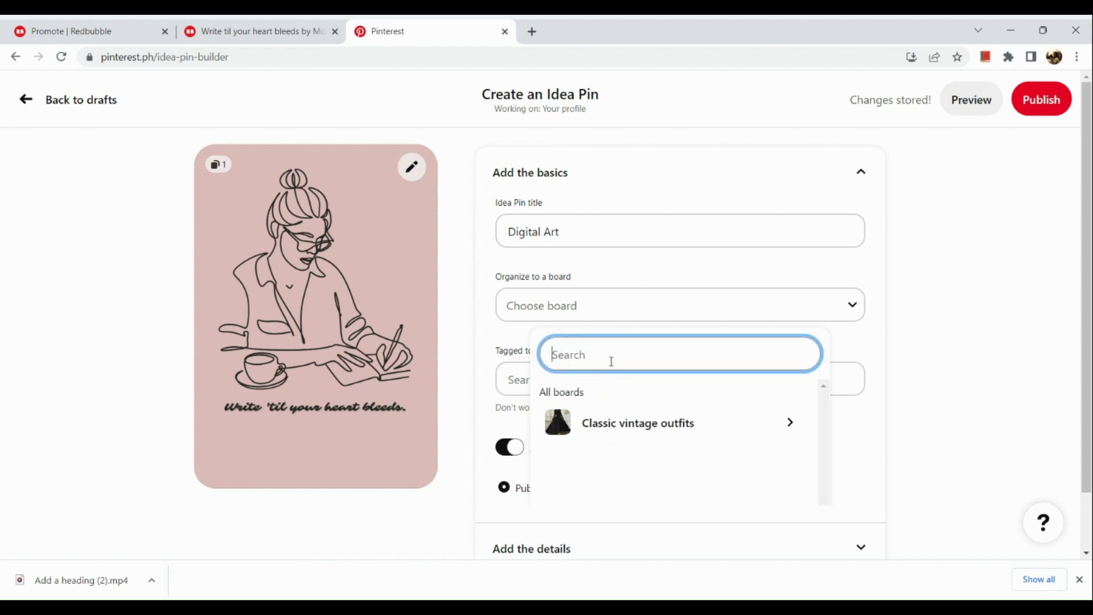
click(717, 302)
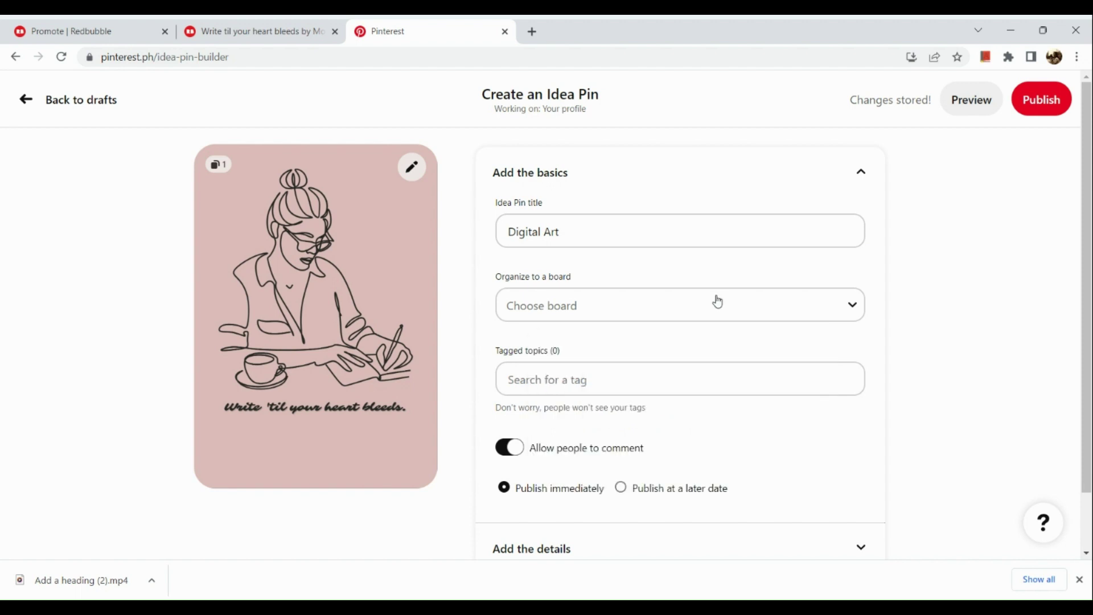
Step: Tag the Idea Pin with the topic Digital Illustration
click(663, 386)
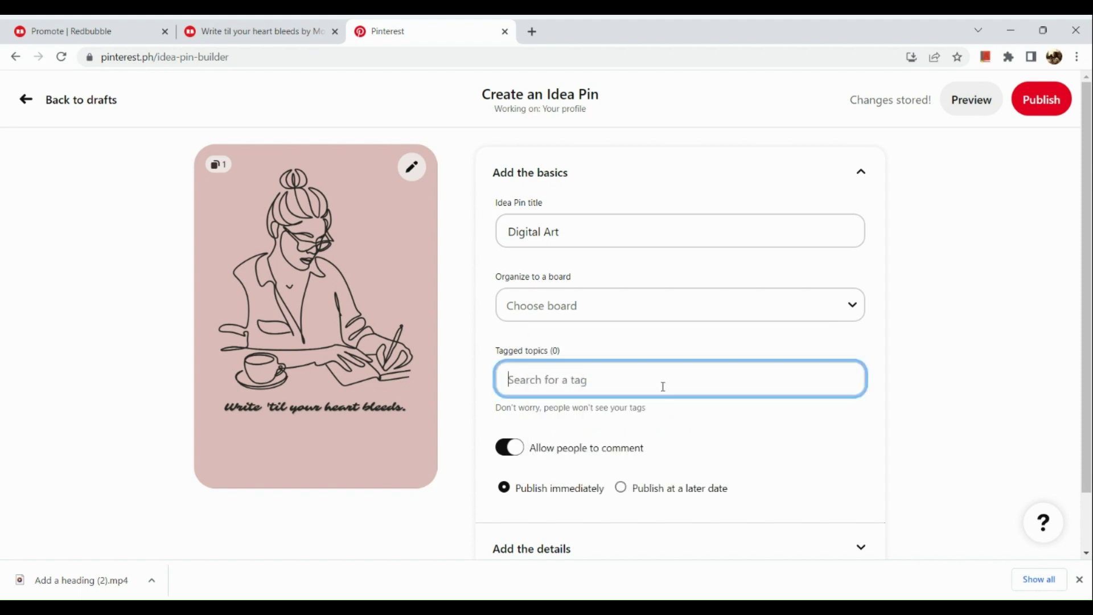
text(redbubble ,)
key(ctrl+a)
key(BackSpace)
text(digita)
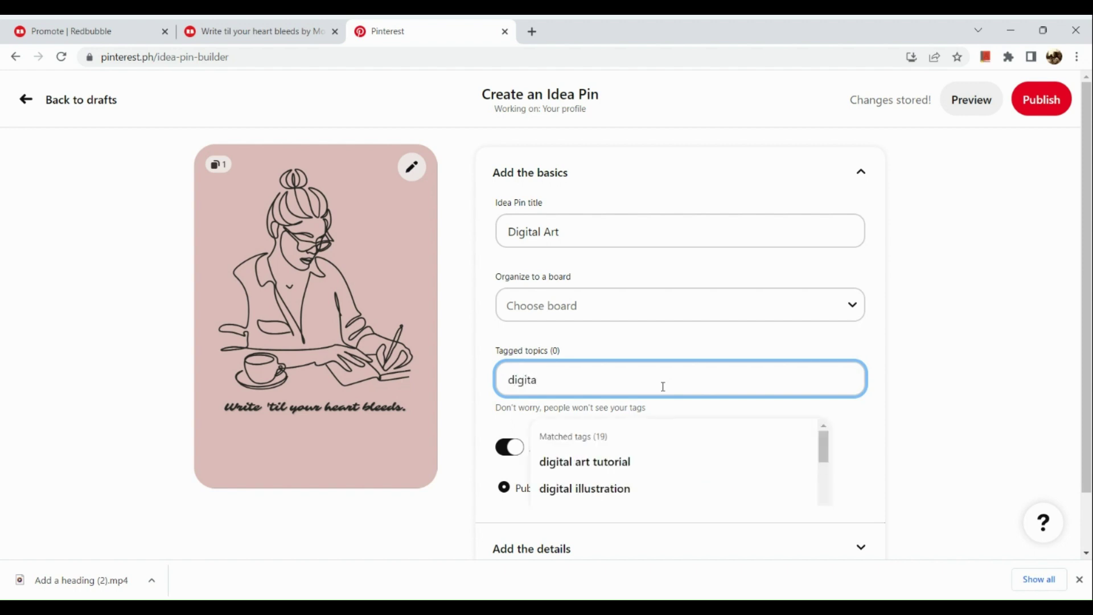
click(624, 490)
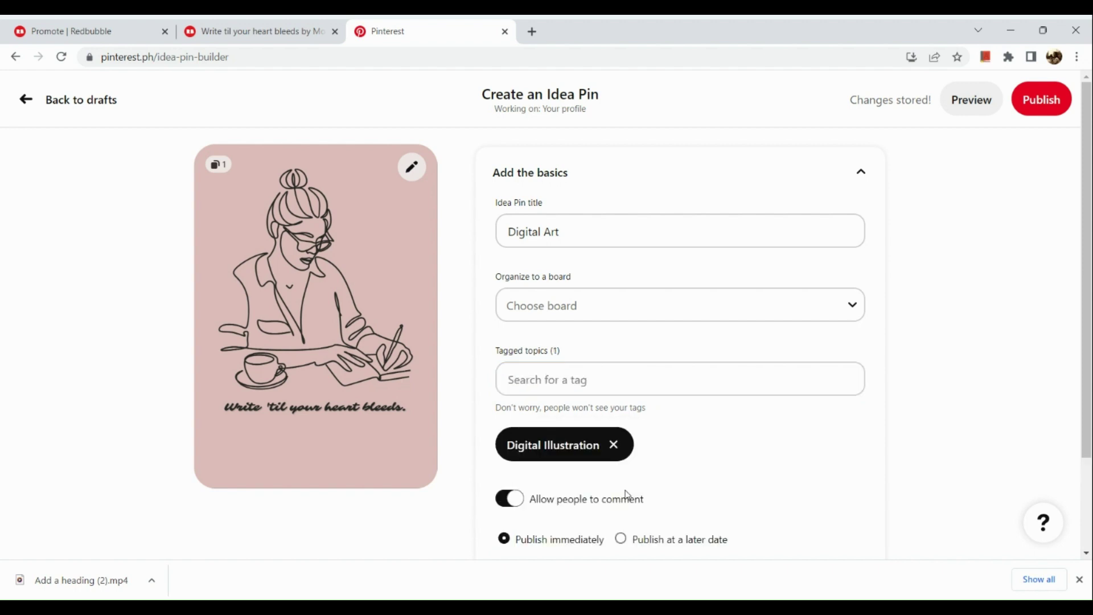
click(642, 378)
text(red bubbl)
key(BackSpace)
key(BackSpace)
key(BackSpace)
key(BackSpace)
key(BackSpace)
key(BackSpace)
key(BackSpace)
key(BackSpace)
key(BackSpace)
text(women)
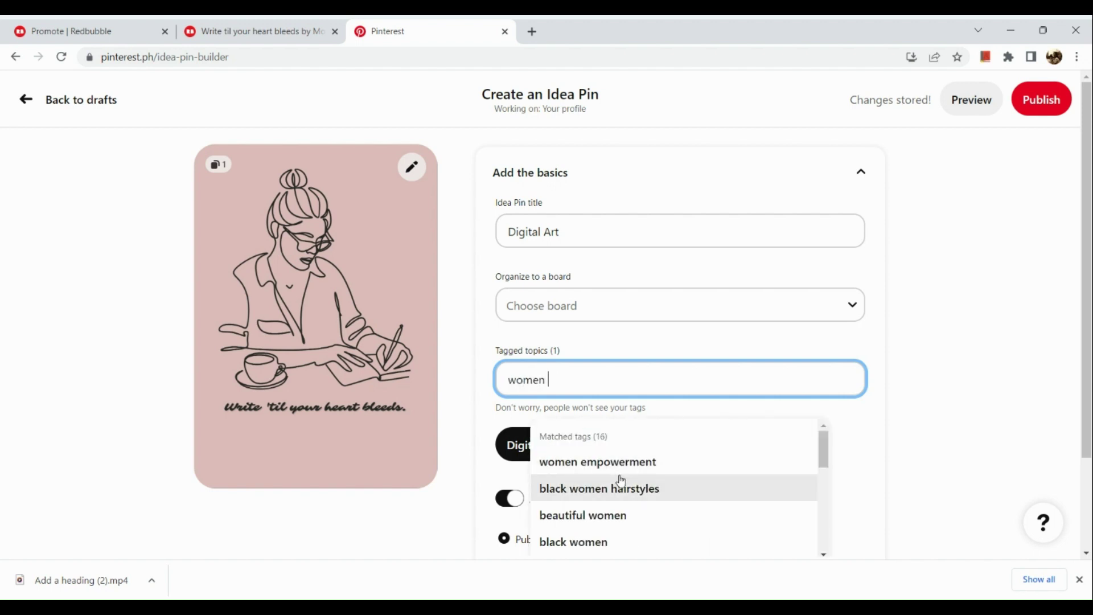
click(620, 480)
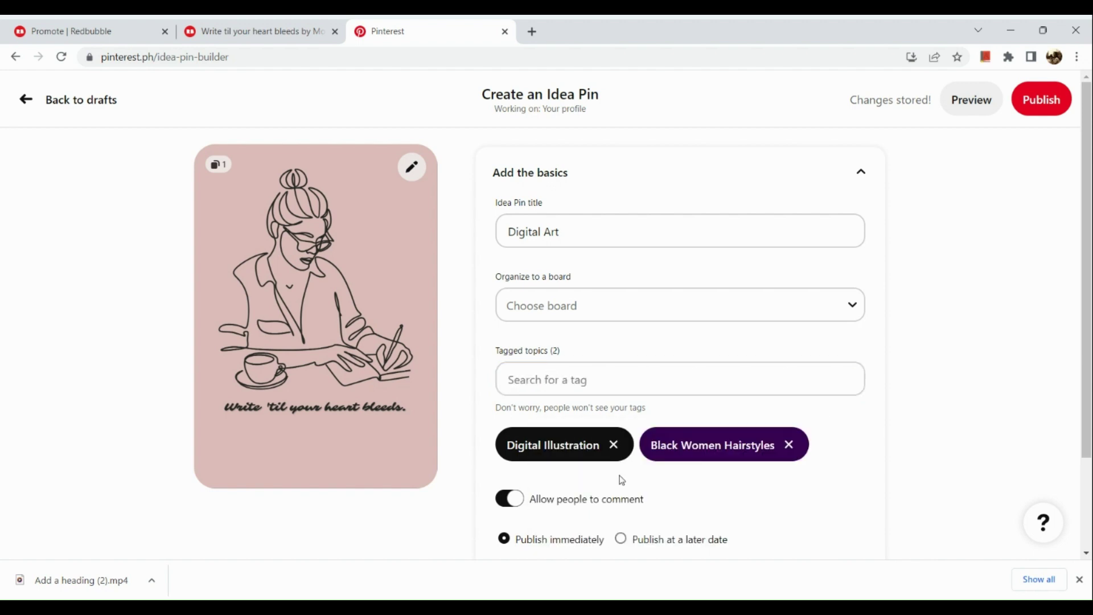
click(788, 445)
Step: Add the topic Women Empowerment to the Idea Pin's tags
click(744, 378)
text(women e)
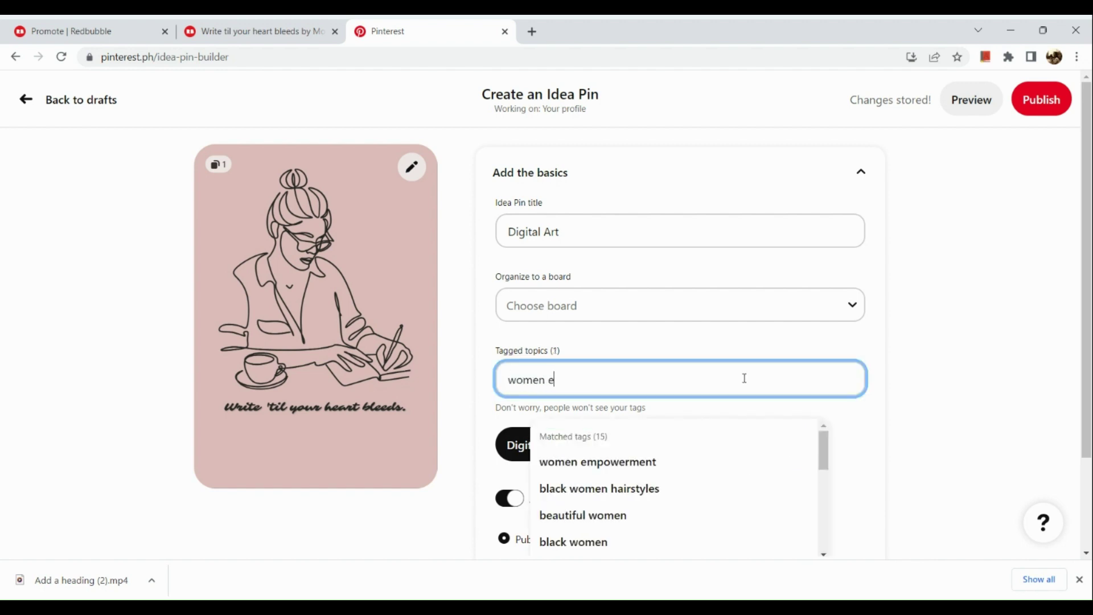
click(685, 463)
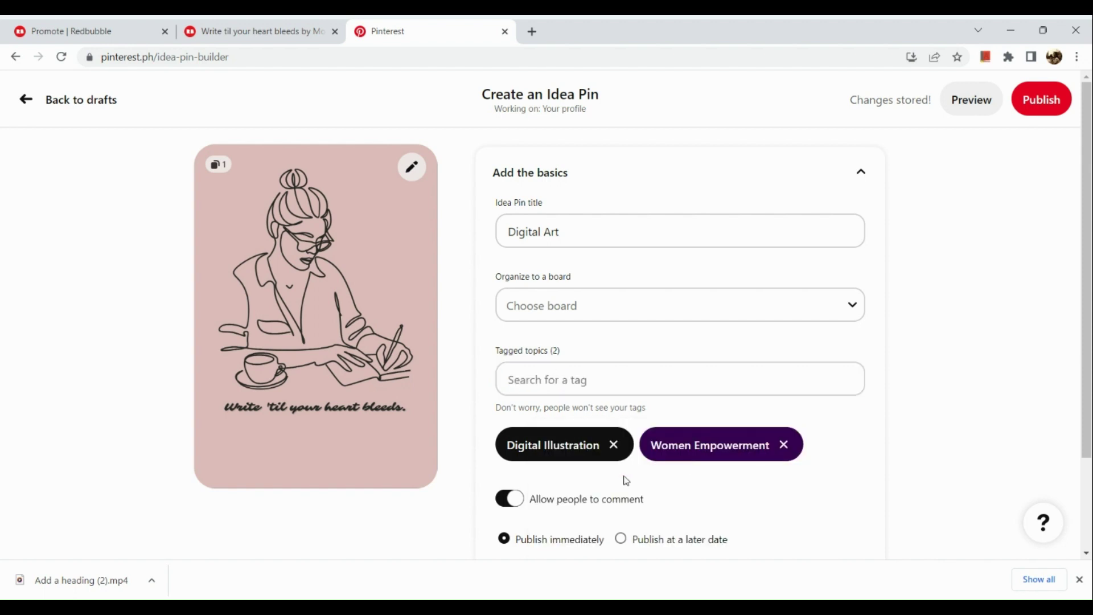
scroll(626, 478, down, 2)
scroll(585, 436, up, 5)
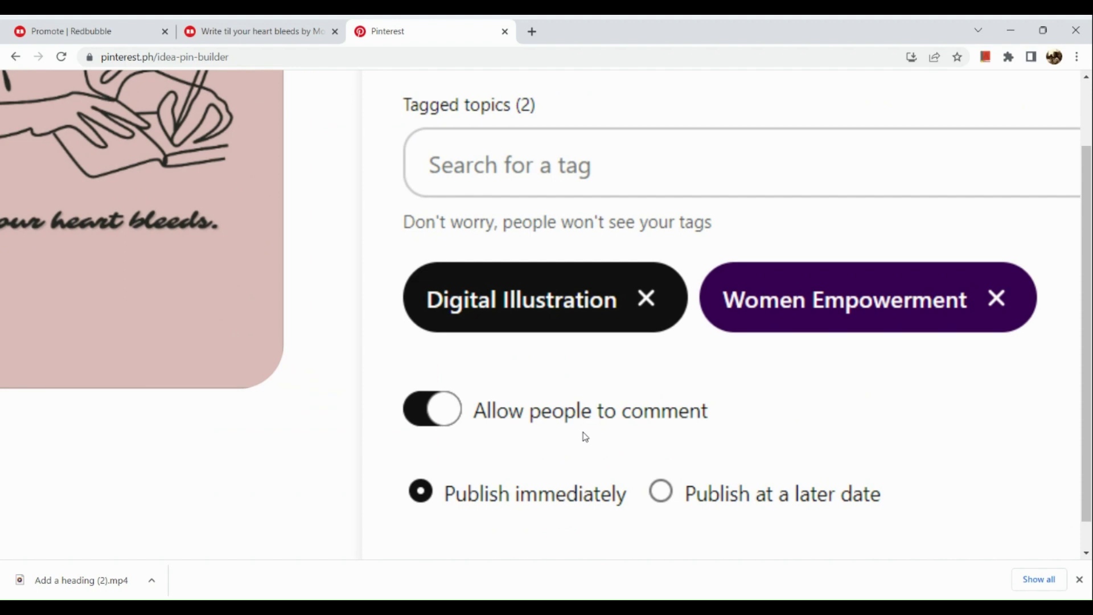
scroll(585, 436, down, 5)
scroll(541, 463, up, 2)
scroll(542, 463, down, 2)
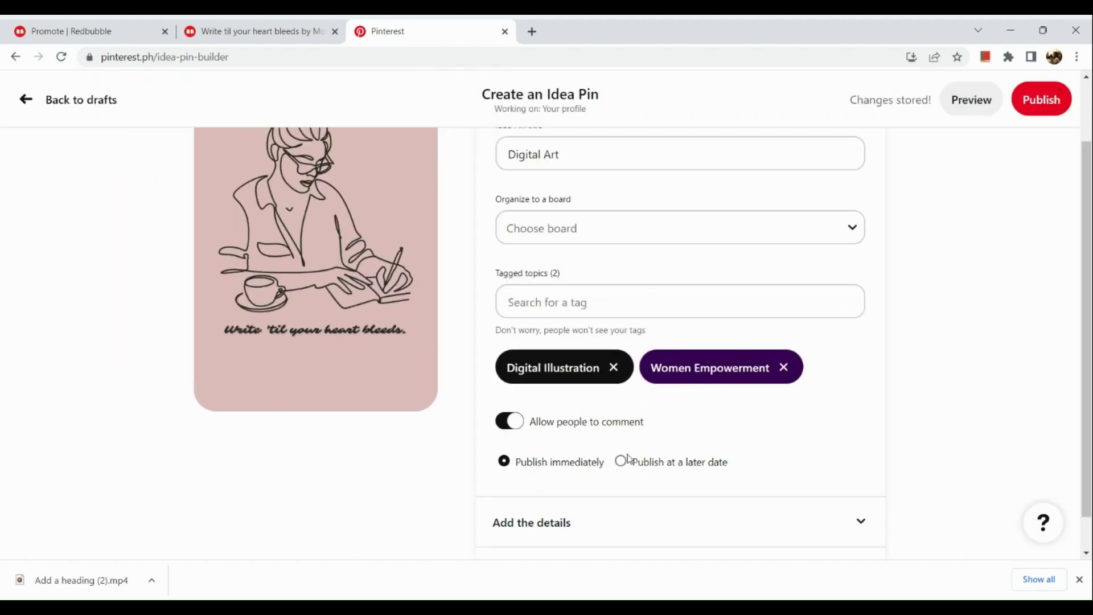
scroll(652, 462, down, 1)
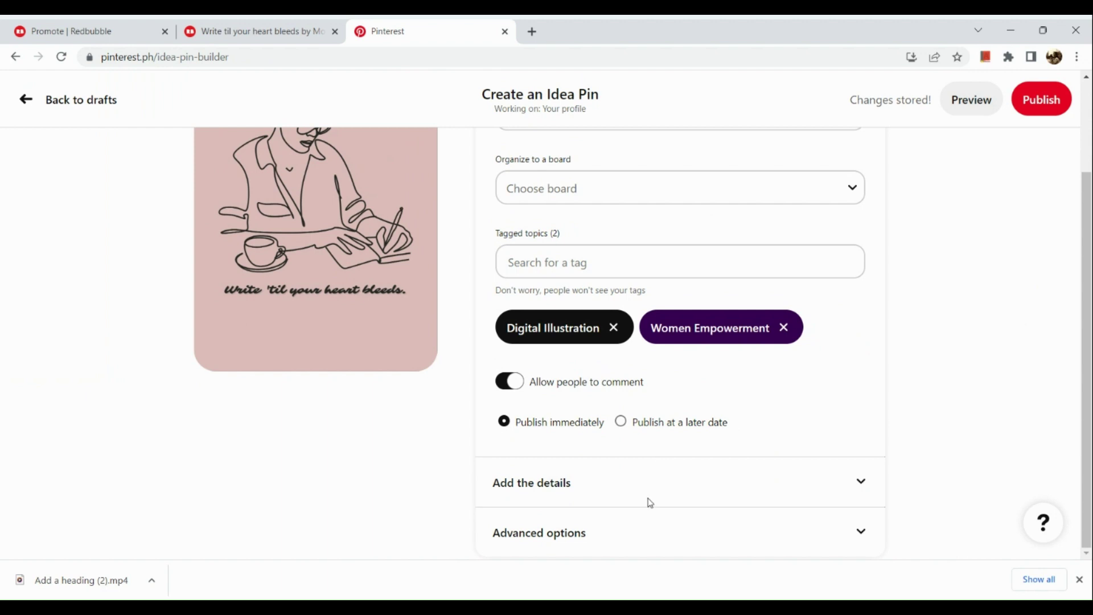
click(854, 485)
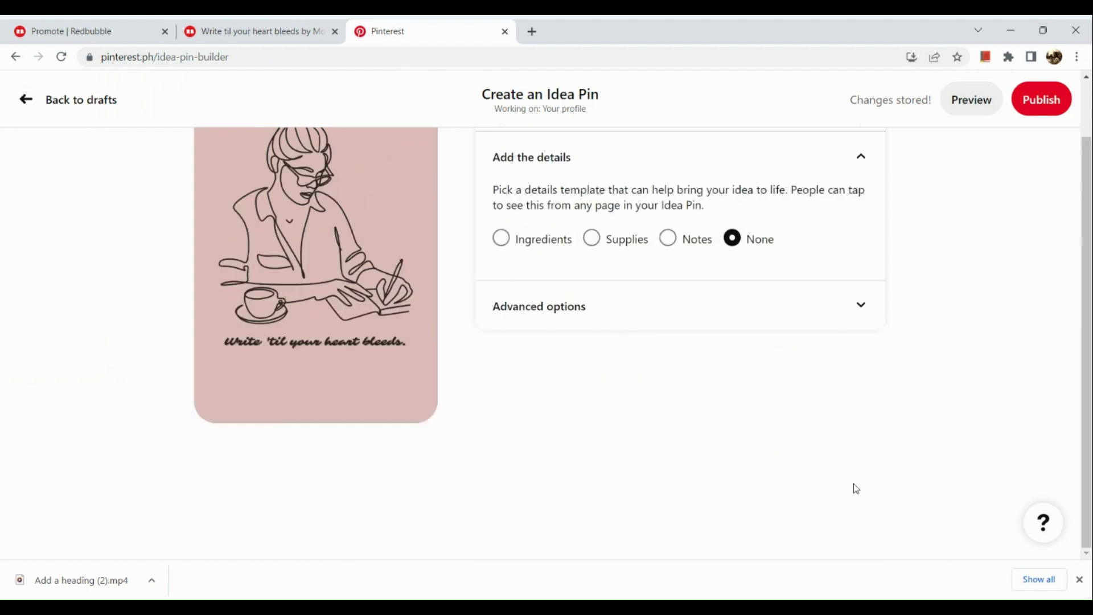
click(665, 242)
click(629, 328)
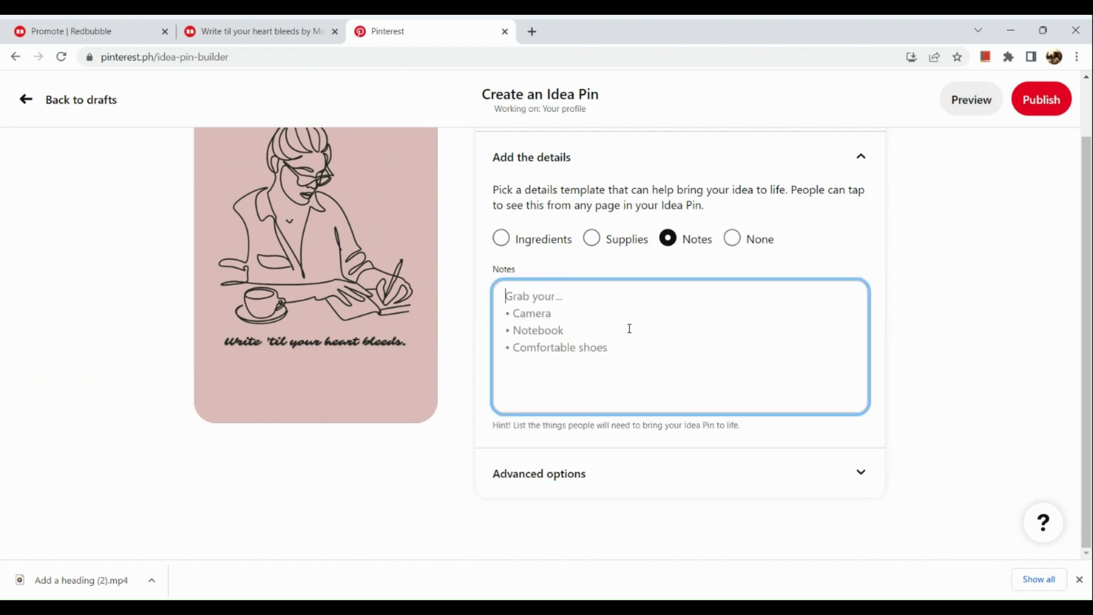
text(https://www.redbubble.com/shop/ap/144604806?asc=u)
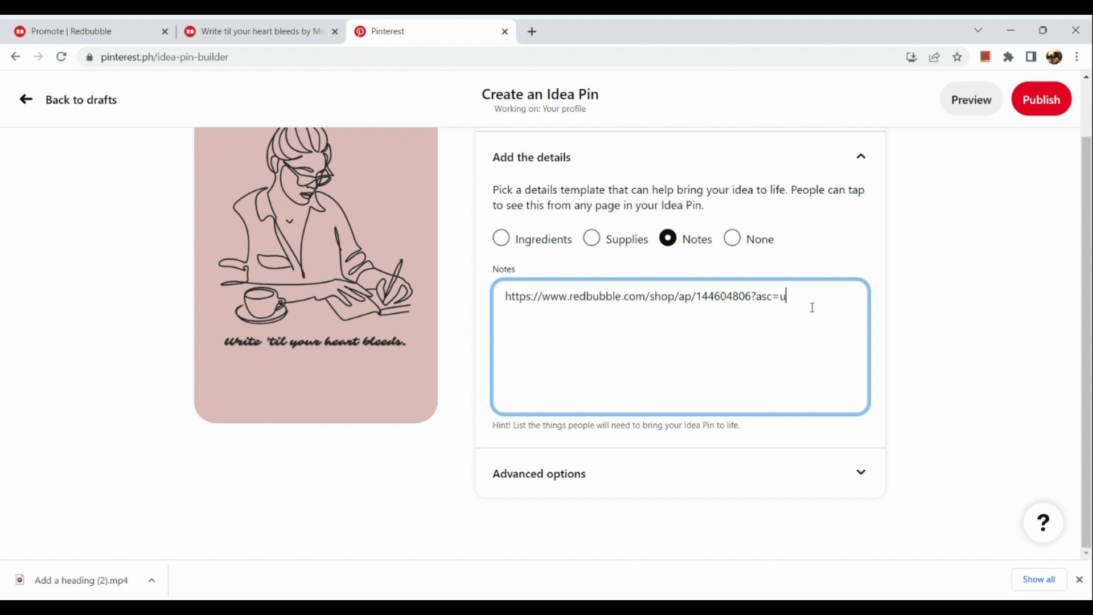
key(ctrl+a)
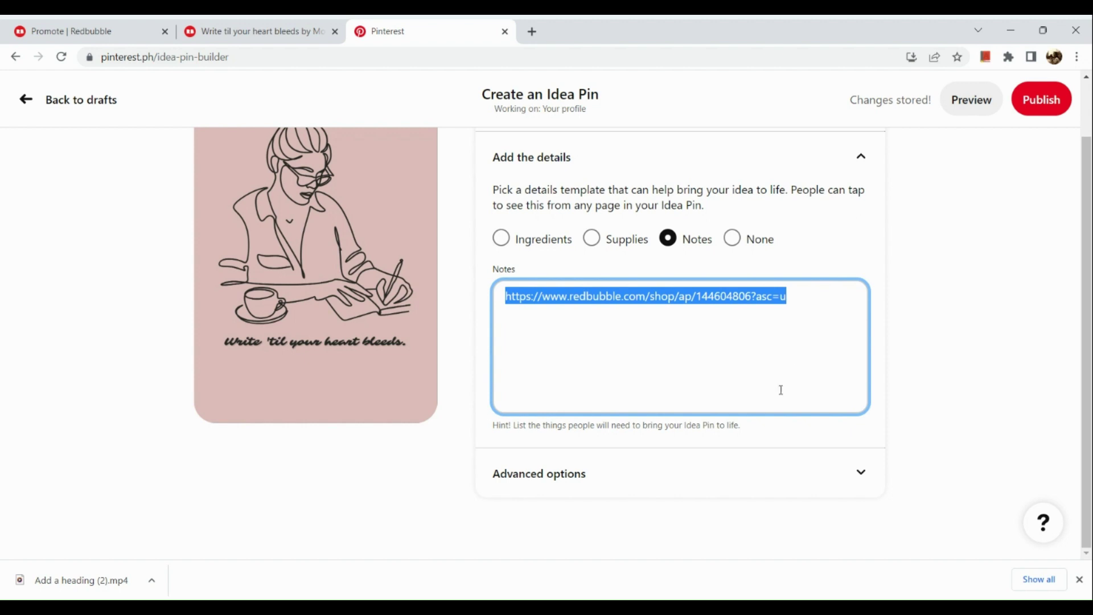
click(764, 493)
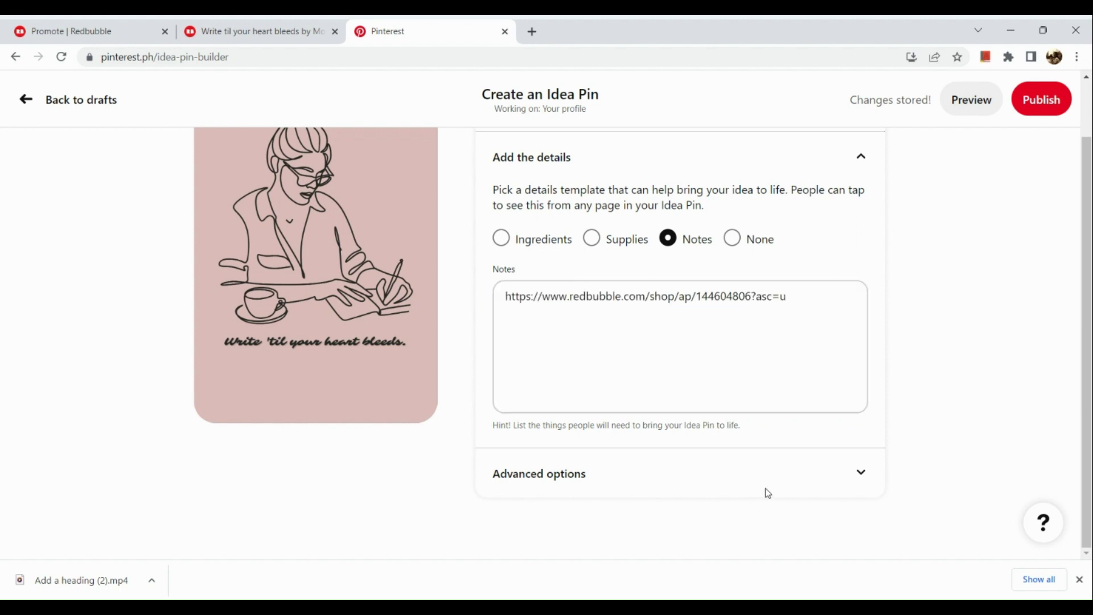
Step: Check the Idea Pin's advanced options, publish it, and dismiss the site's notification request
click(857, 472)
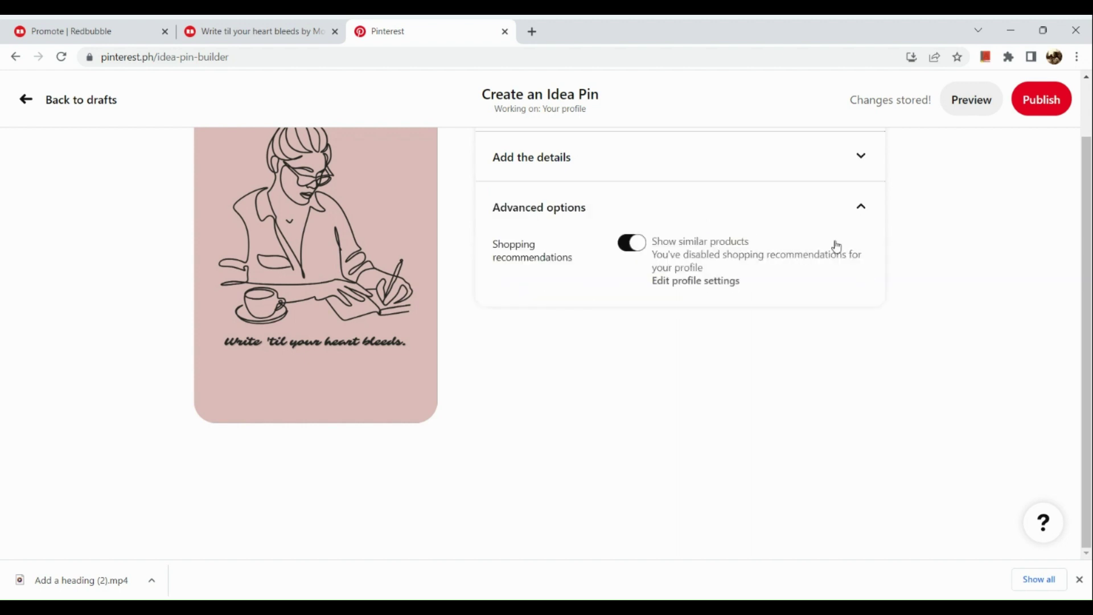
scroll(536, 274, up, 3)
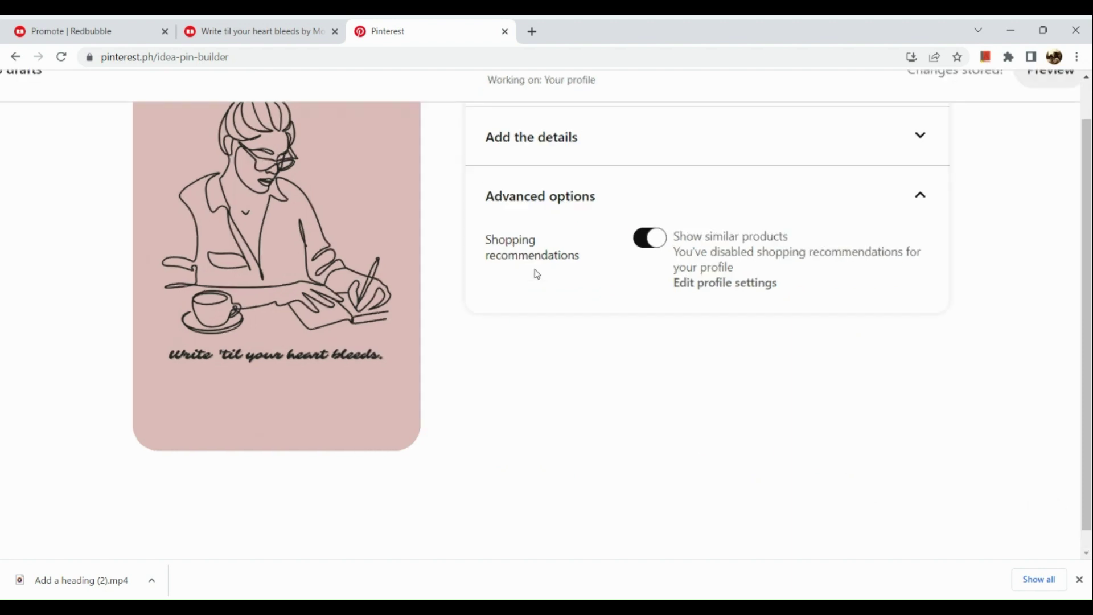
scroll(536, 274, down, 3)
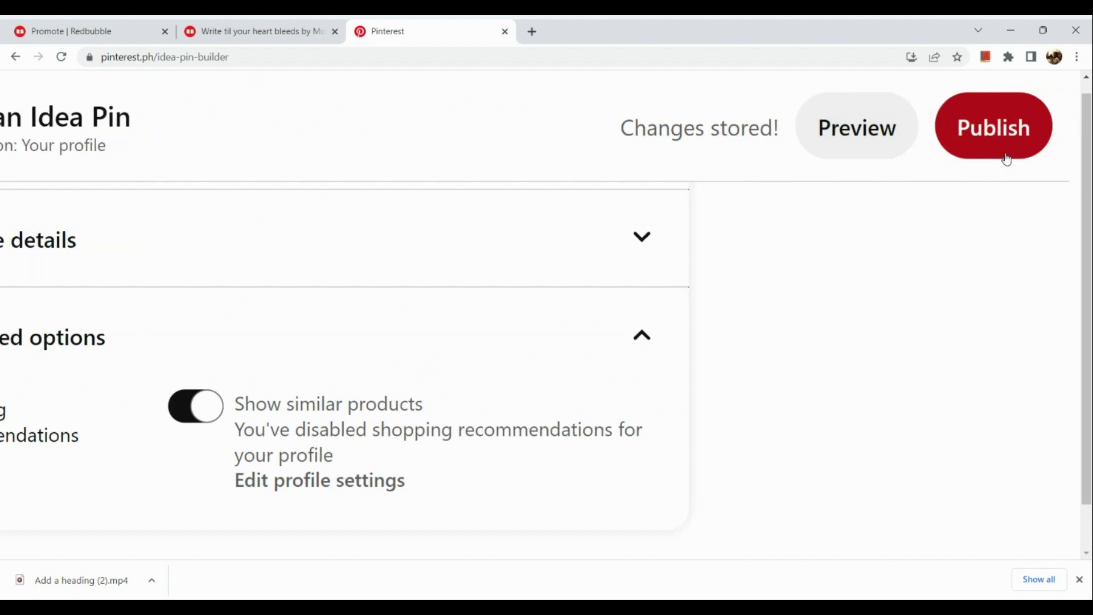
click(992, 137)
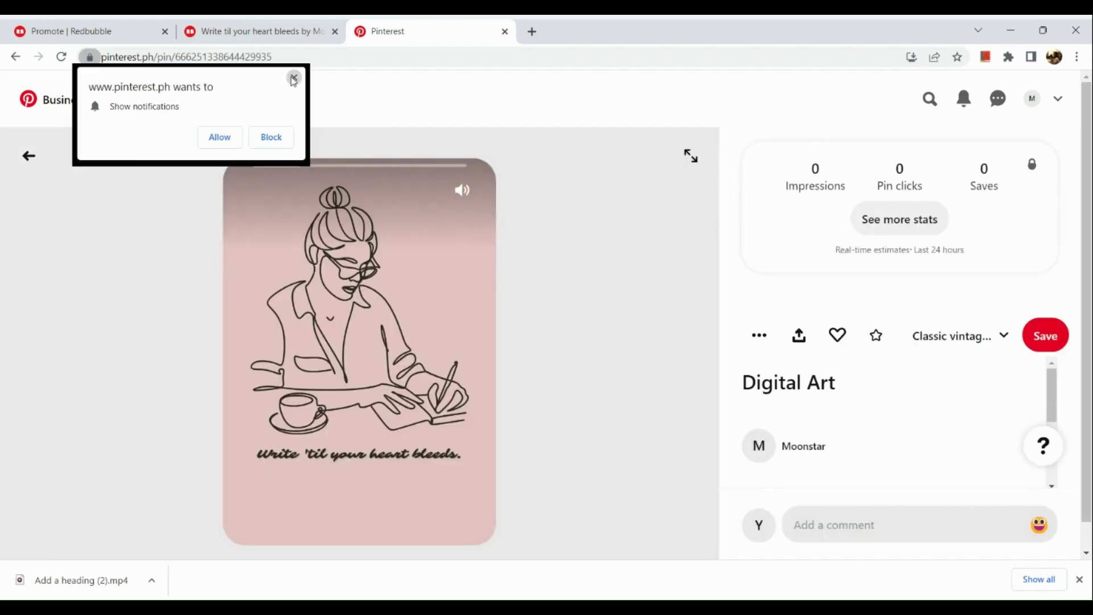
click(294, 78)
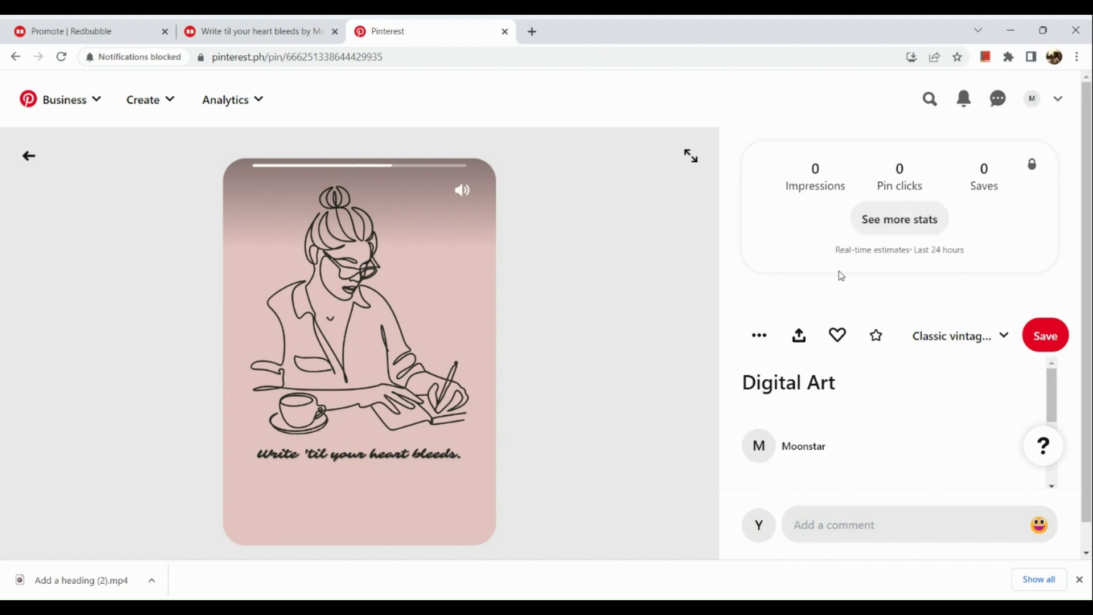
Step: Review the published pin's statistics, note and comments sections, opening the private note without writing one
scroll(888, 228, up, 5)
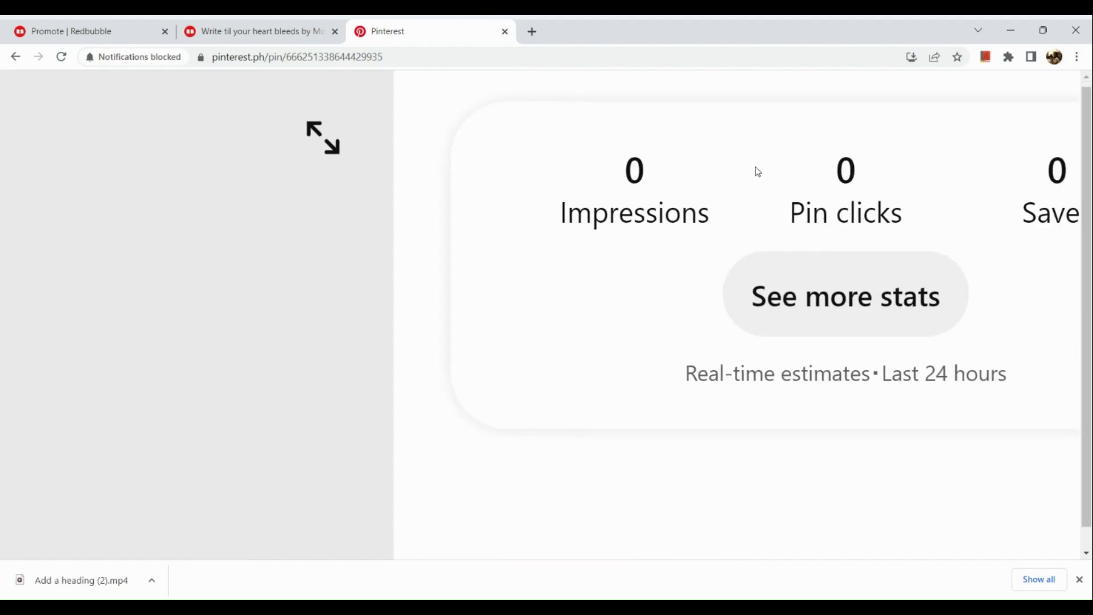
scroll(825, 176, down, 3)
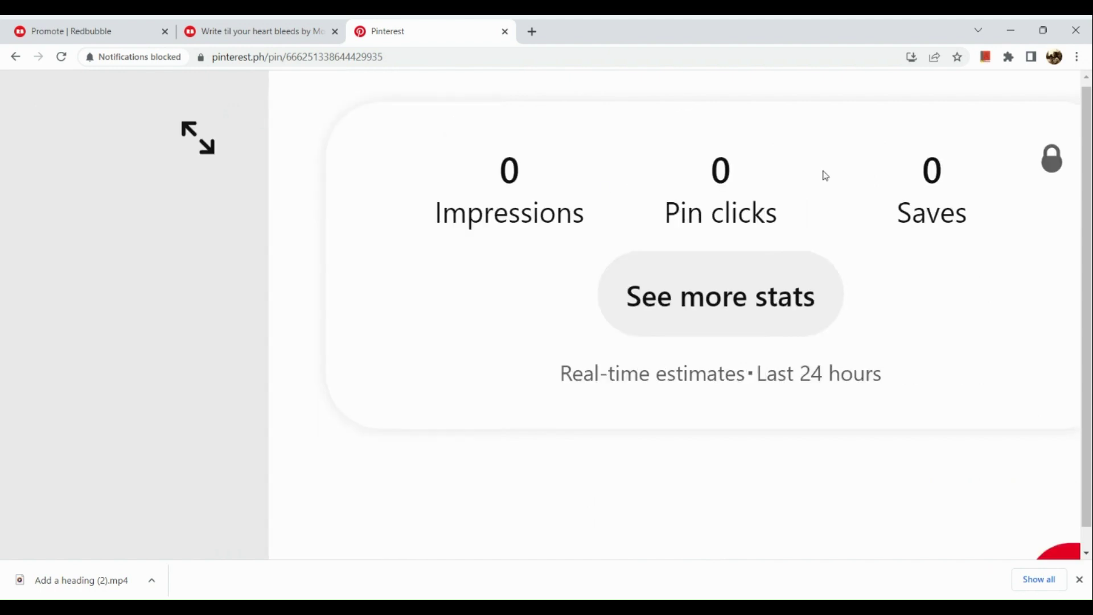
scroll(876, 273, down, 2)
scroll(877, 273, down, 2)
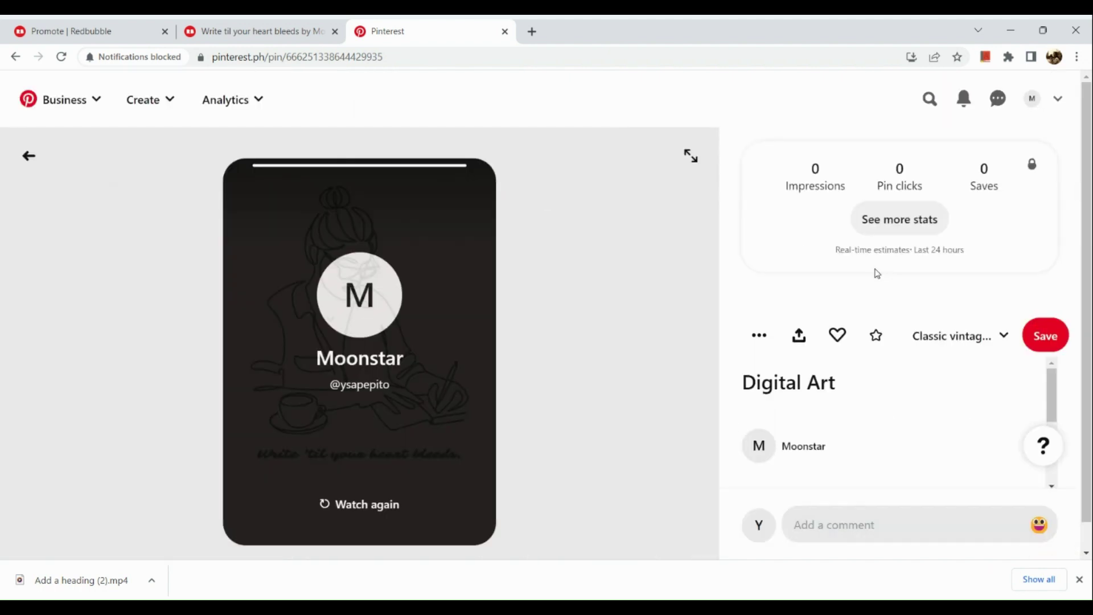
scroll(905, 414, down, 3)
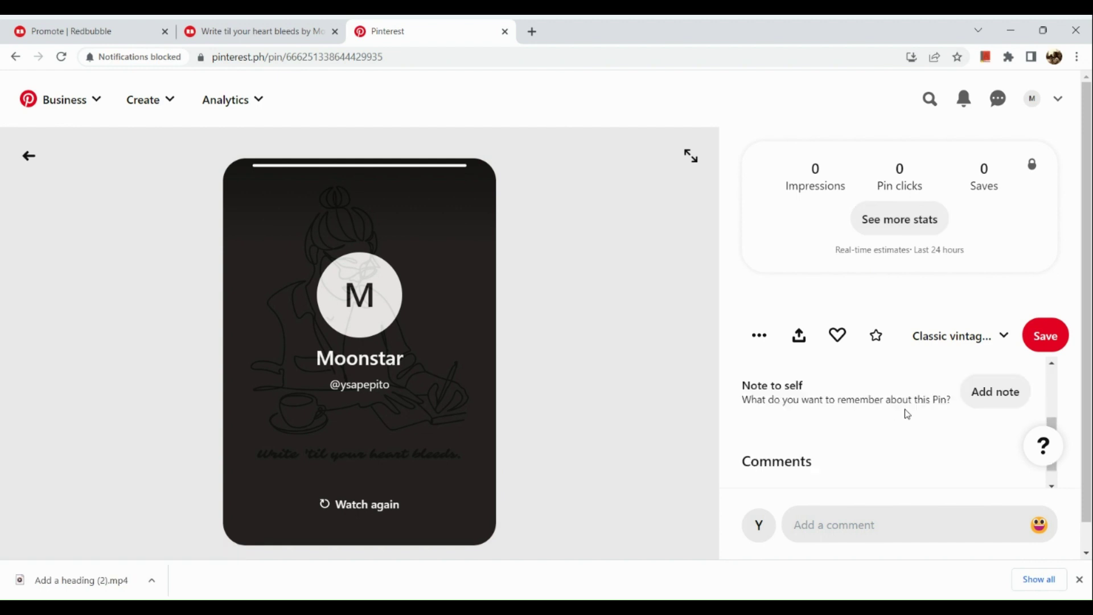
scroll(907, 414, up, 1)
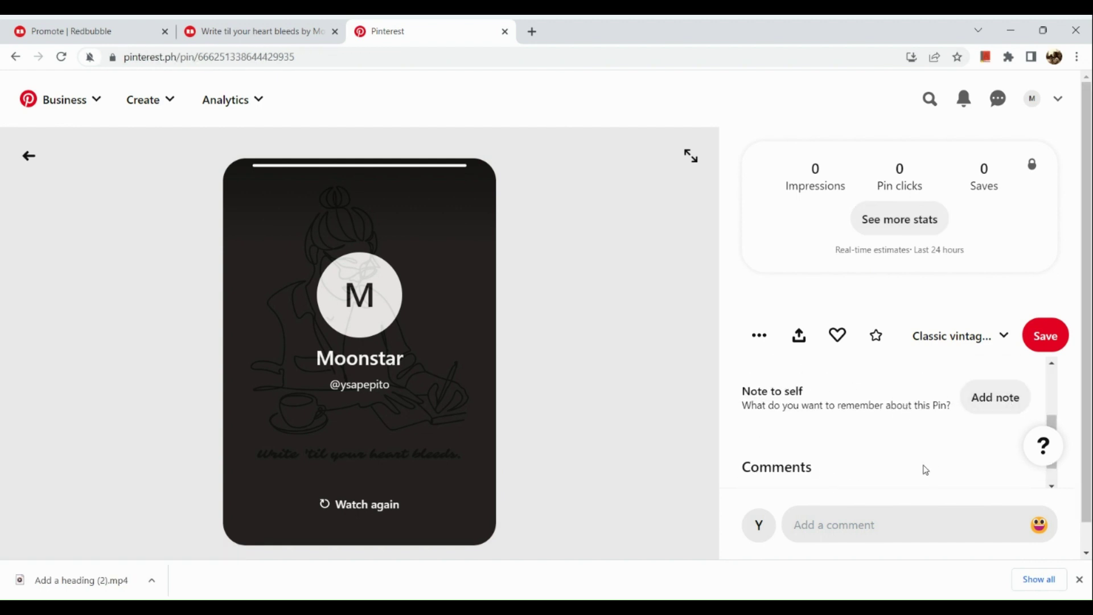
scroll(922, 467, down, 1)
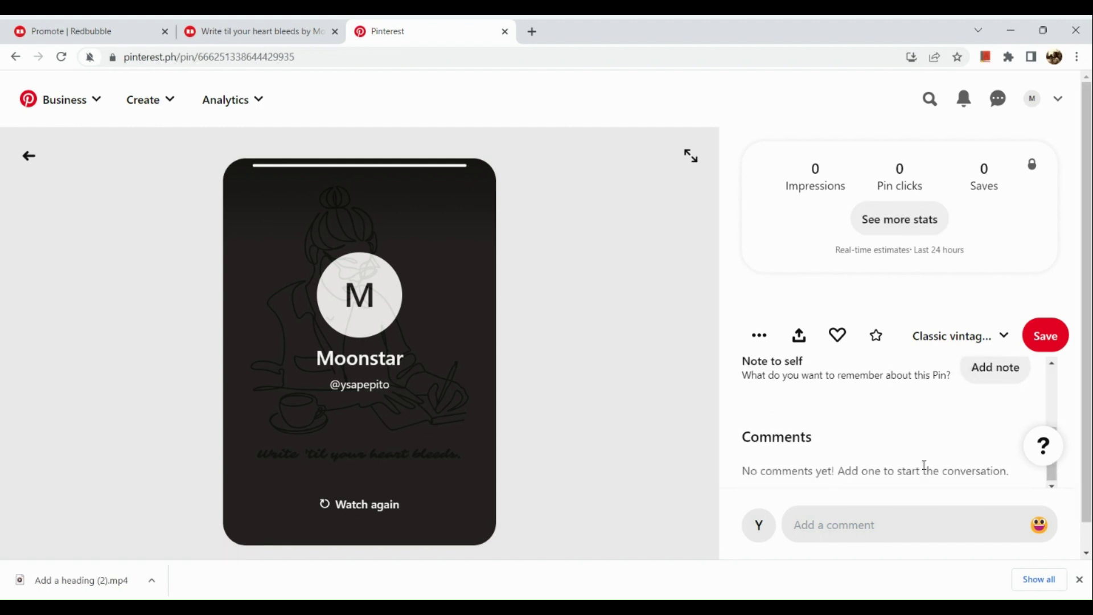
click(975, 389)
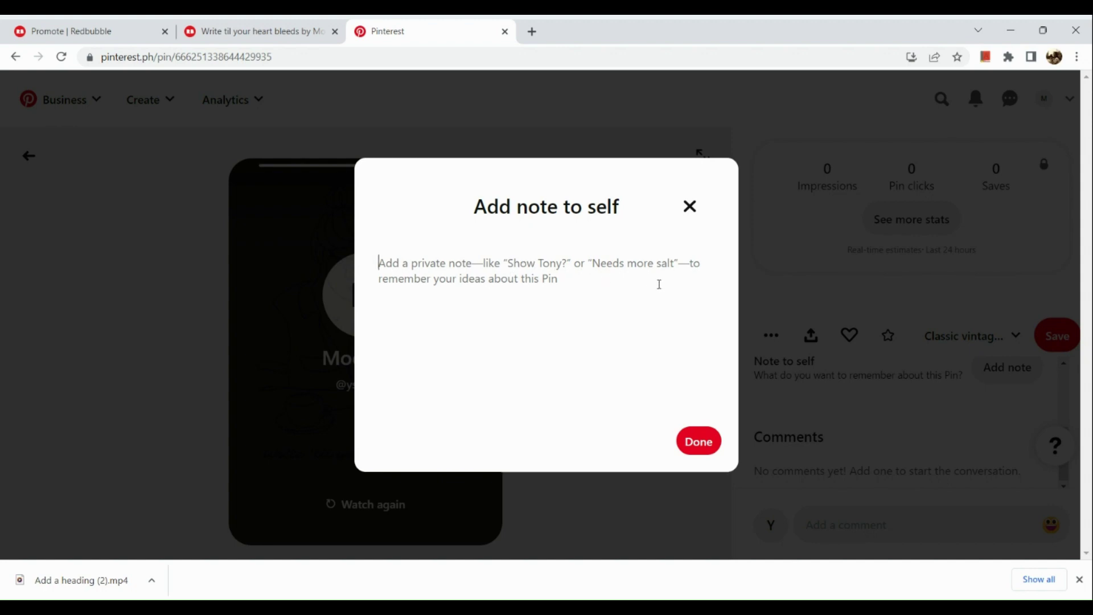
click(695, 207)
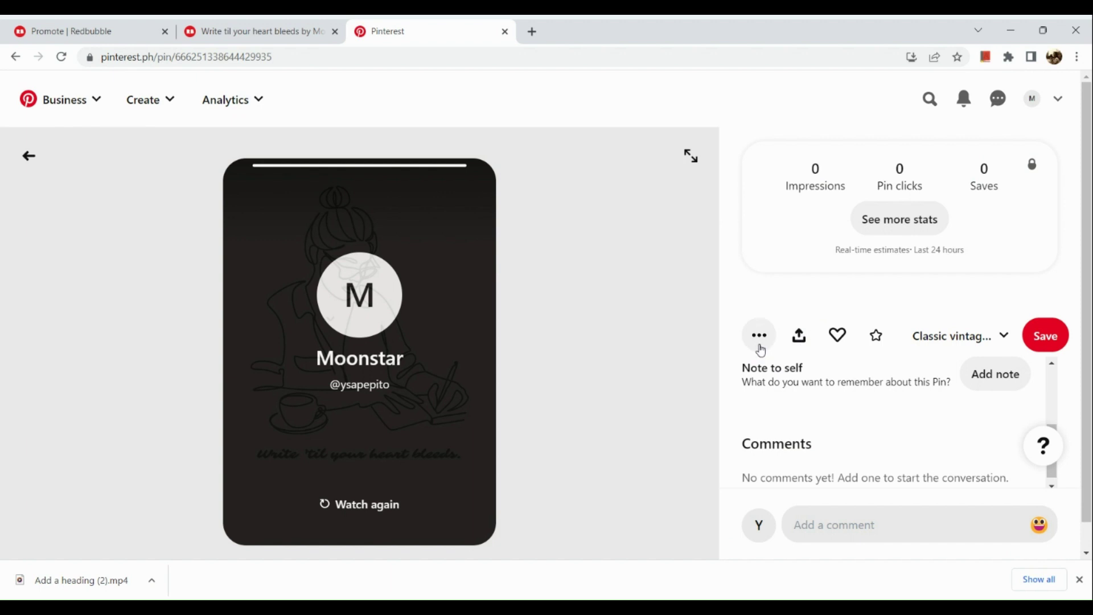
scroll(830, 405, up, 3)
scroll(830, 405, down, 1)
scroll(831, 406, up, 1)
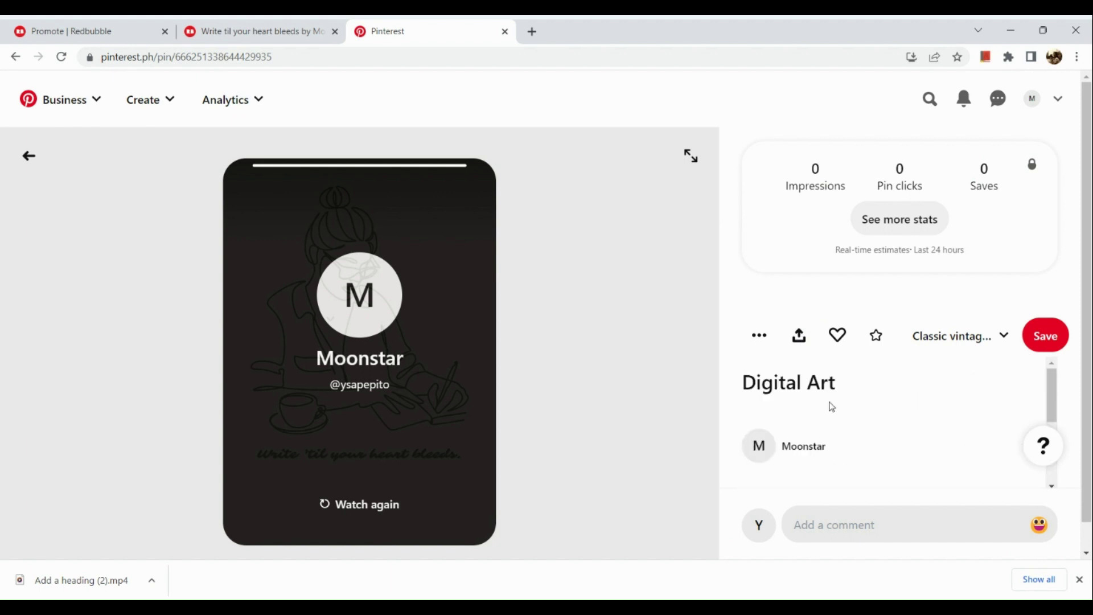
click(766, 349)
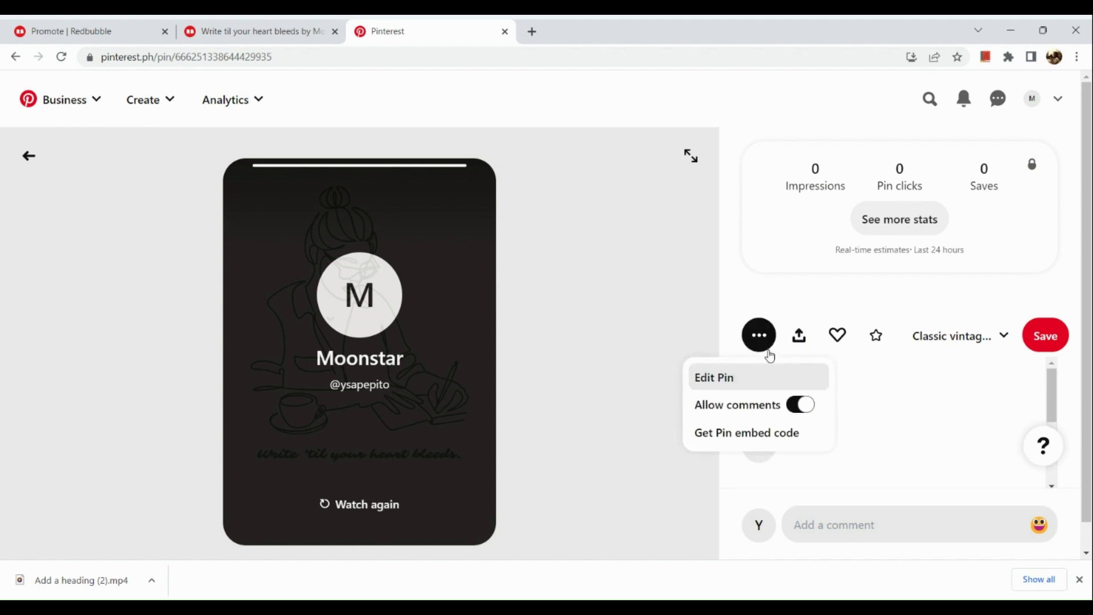
click(749, 389)
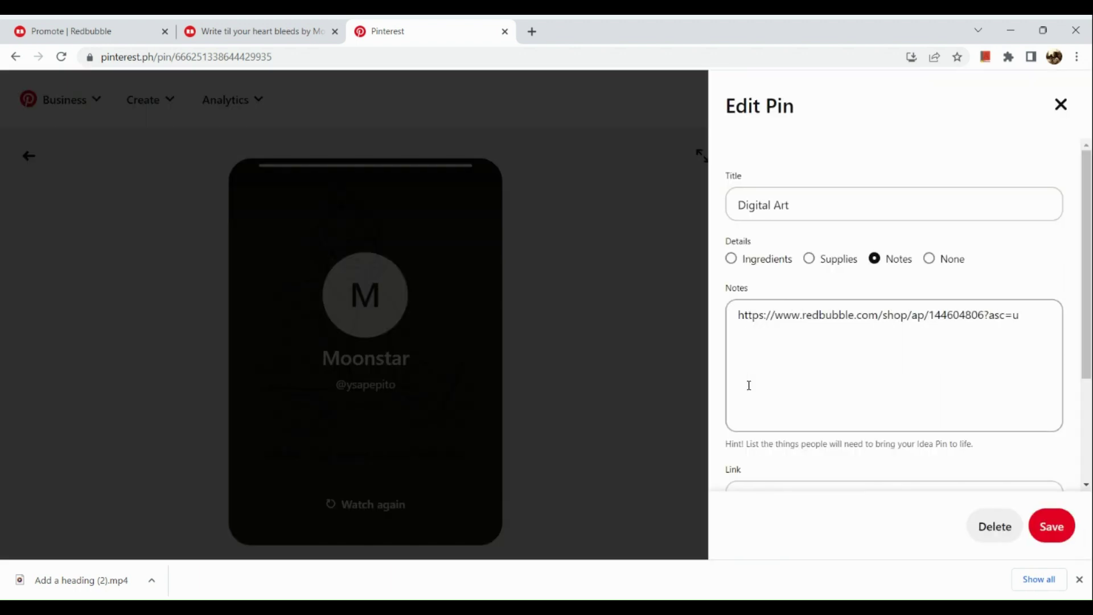
click(859, 208)
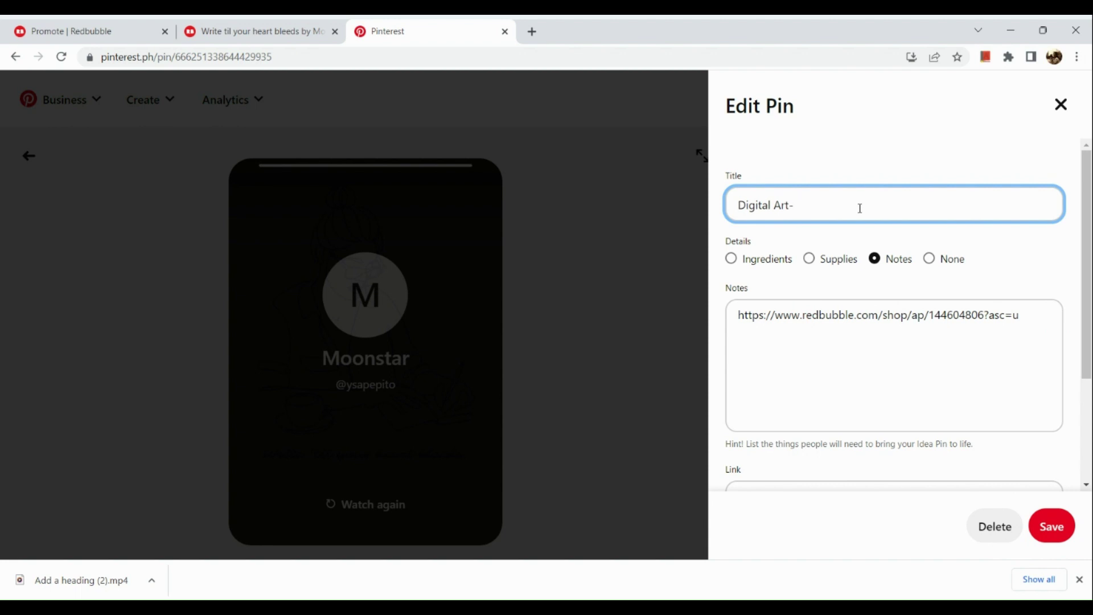
text(-)
text(https://www.redbubble.com/shop/ap/144604806?asc=u)
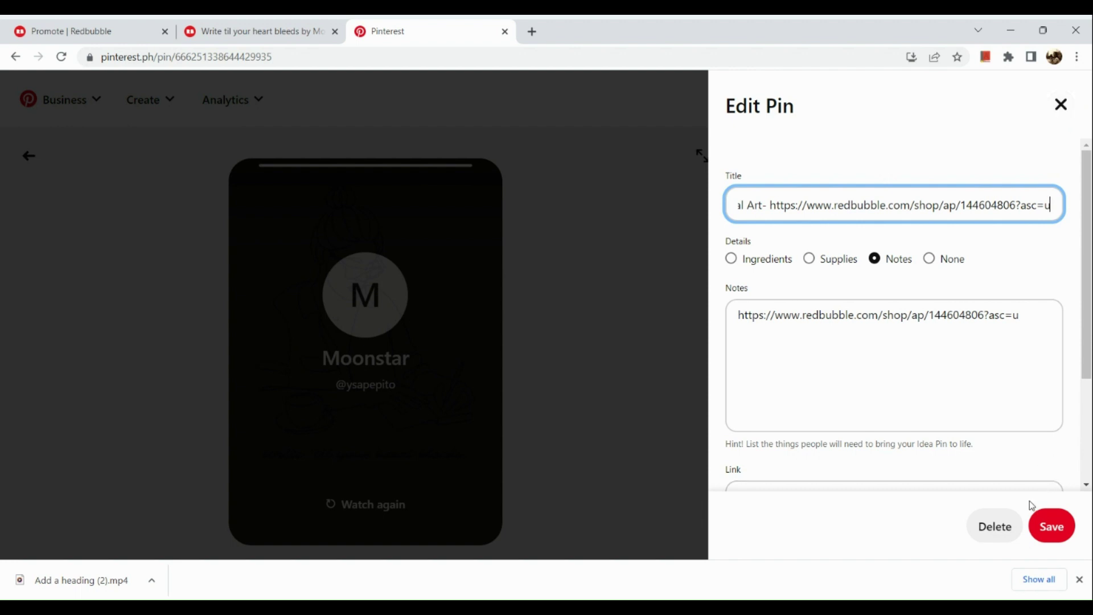
click(1041, 521)
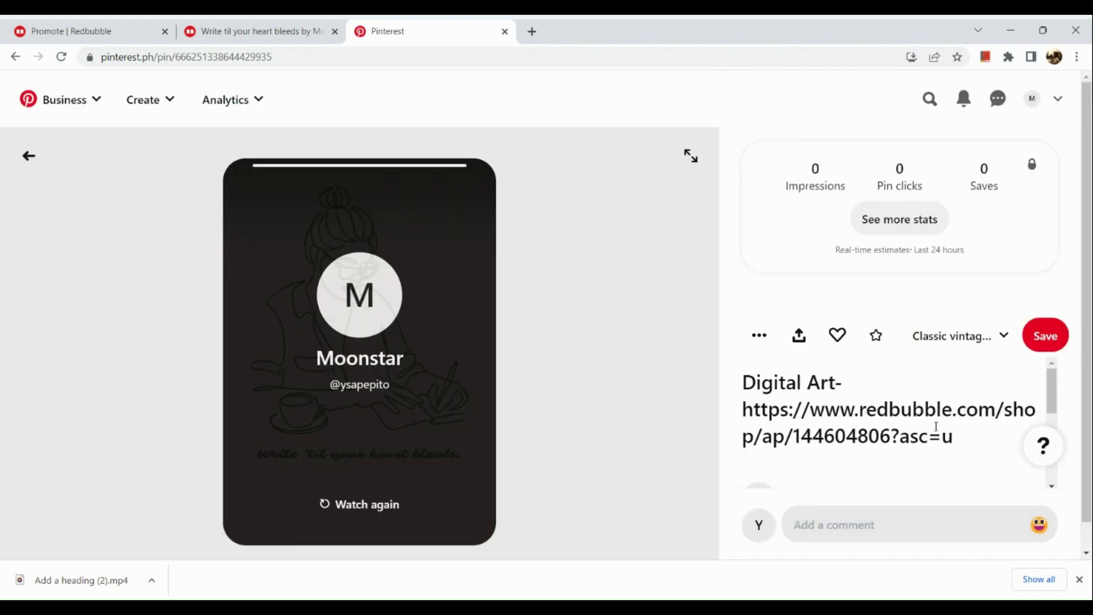
Step: Save the pin to the preselected Classic vintage board and replay its video
scroll(926, 417, down, 3)
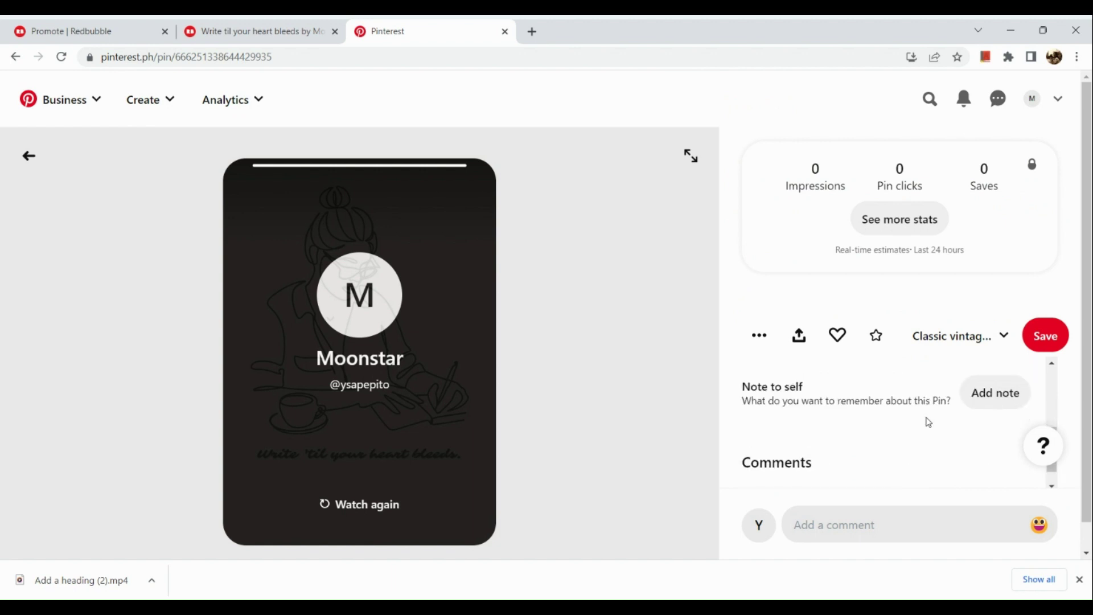
scroll(854, 398, up, 5)
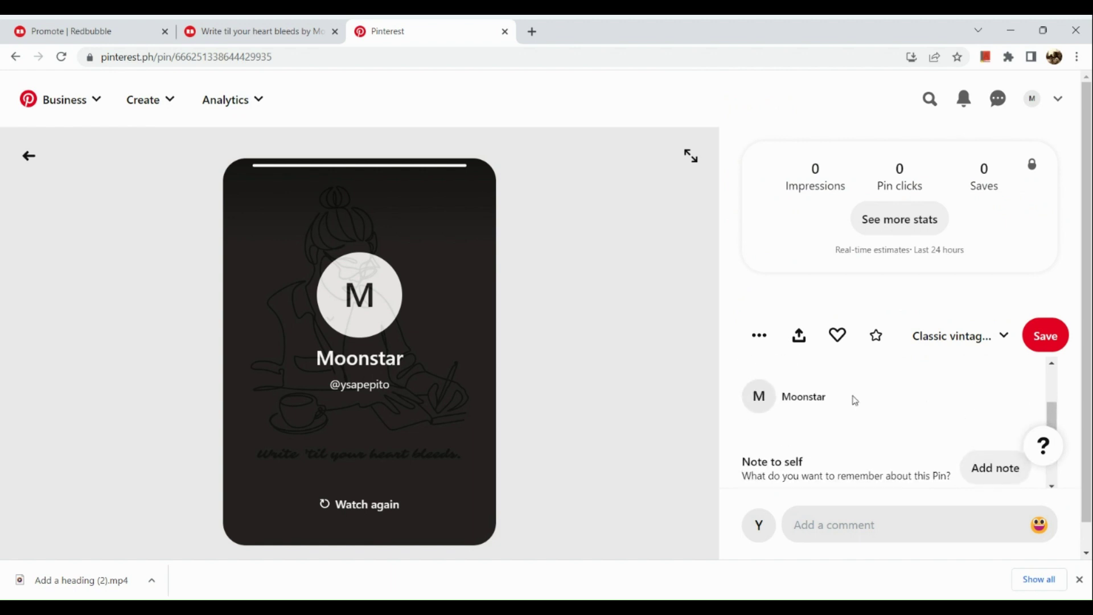
click(1042, 331)
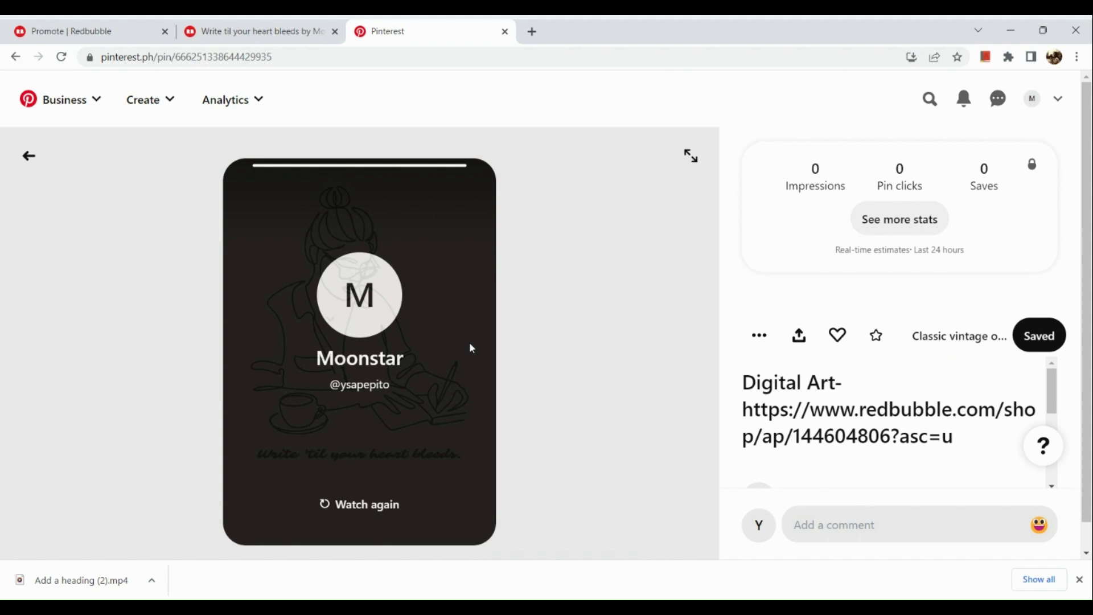
click(342, 510)
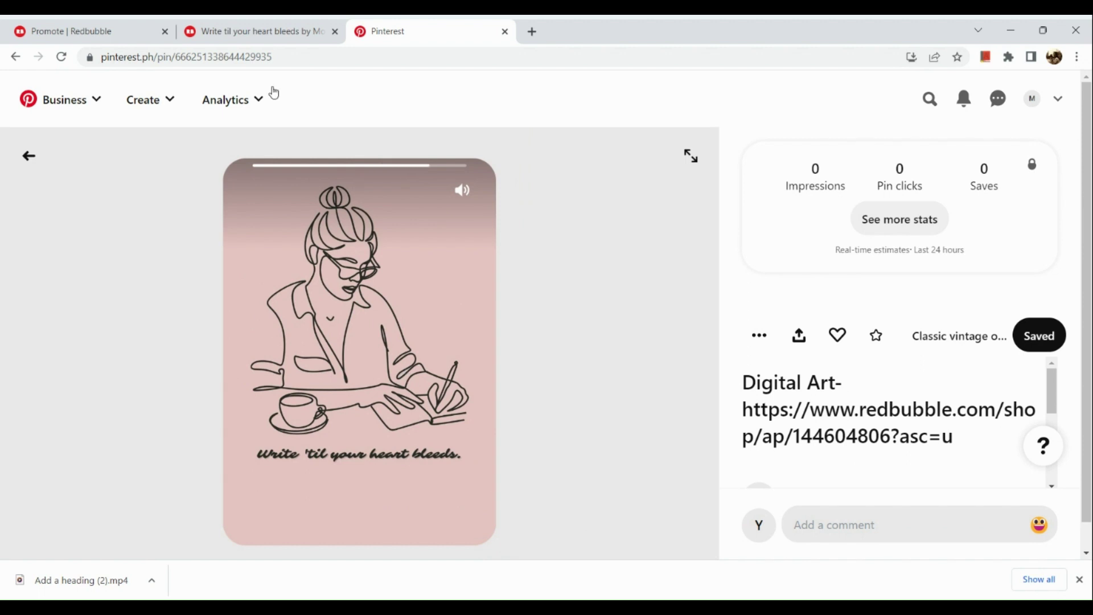
Step: Examine the account's Audience Insights, including the age, gender, location and device sections
click(237, 111)
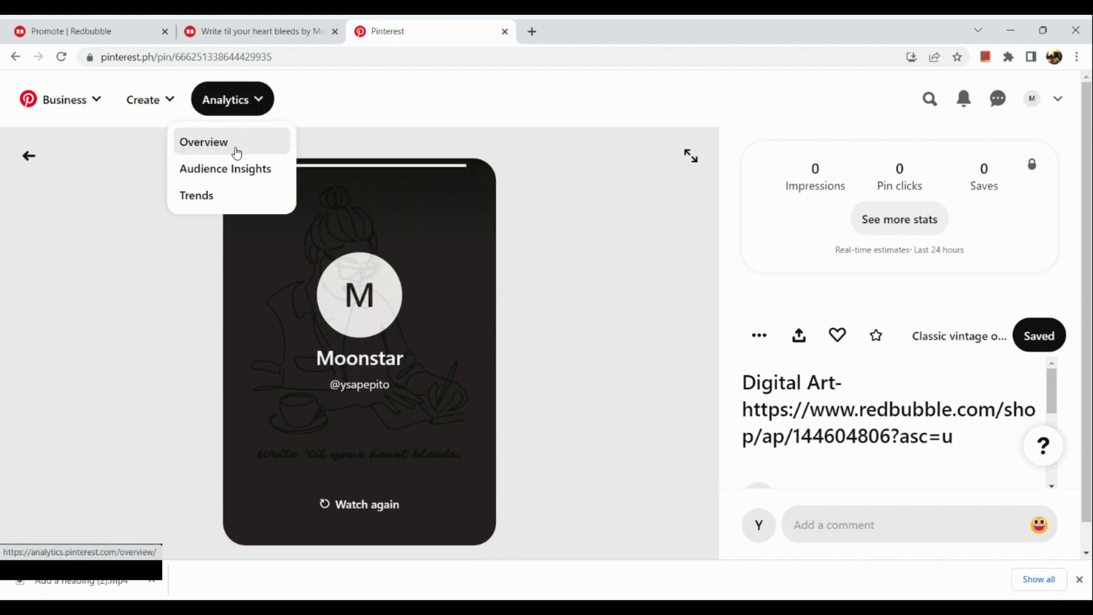
click(233, 169)
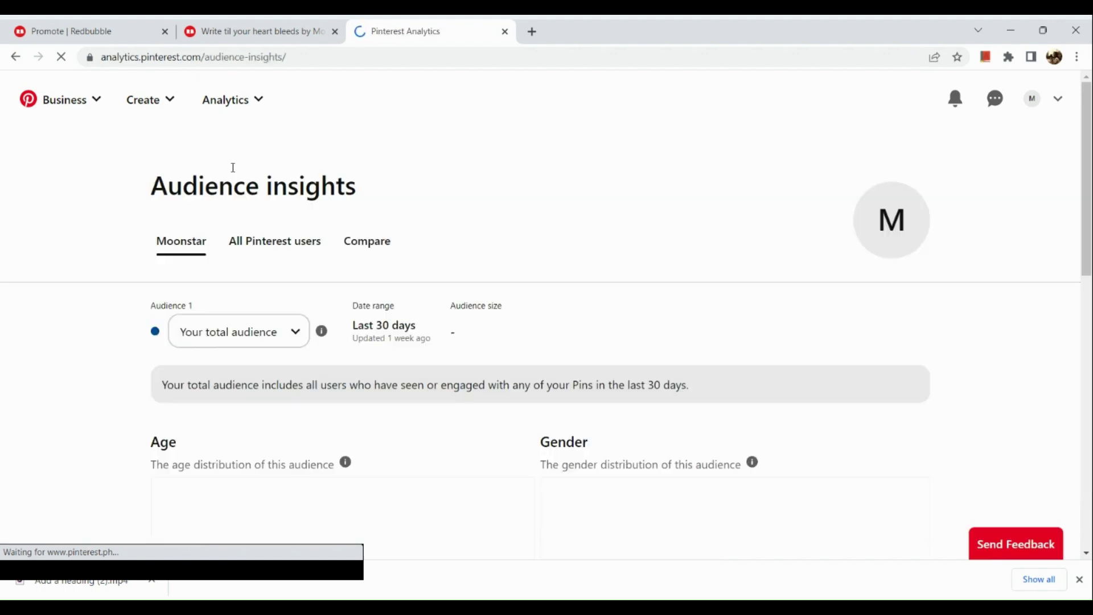
scroll(319, 422, down, 4)
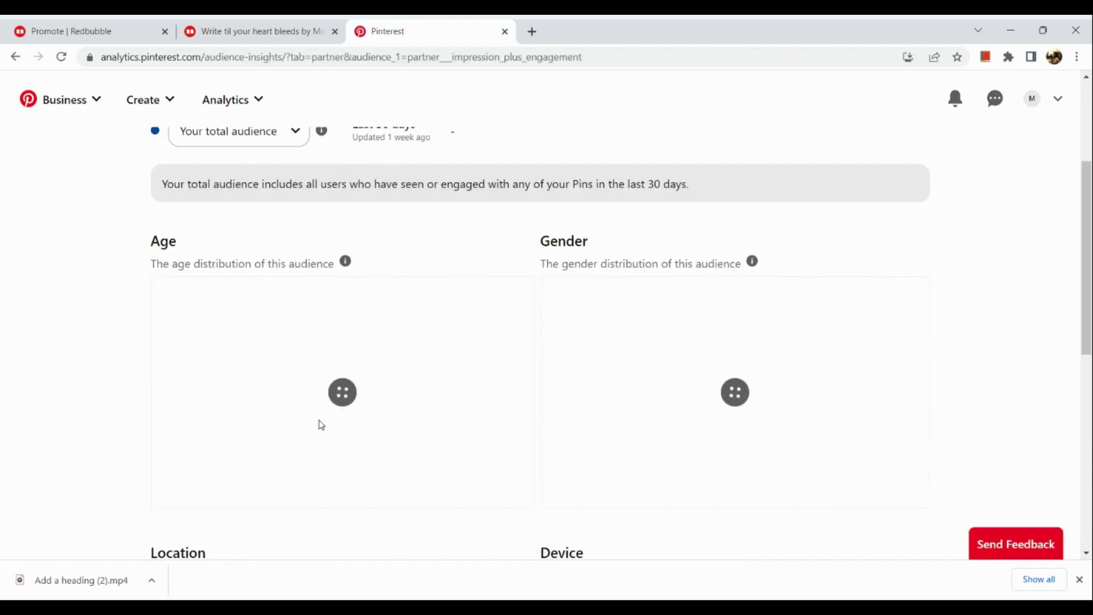
scroll(320, 425, down, 1)
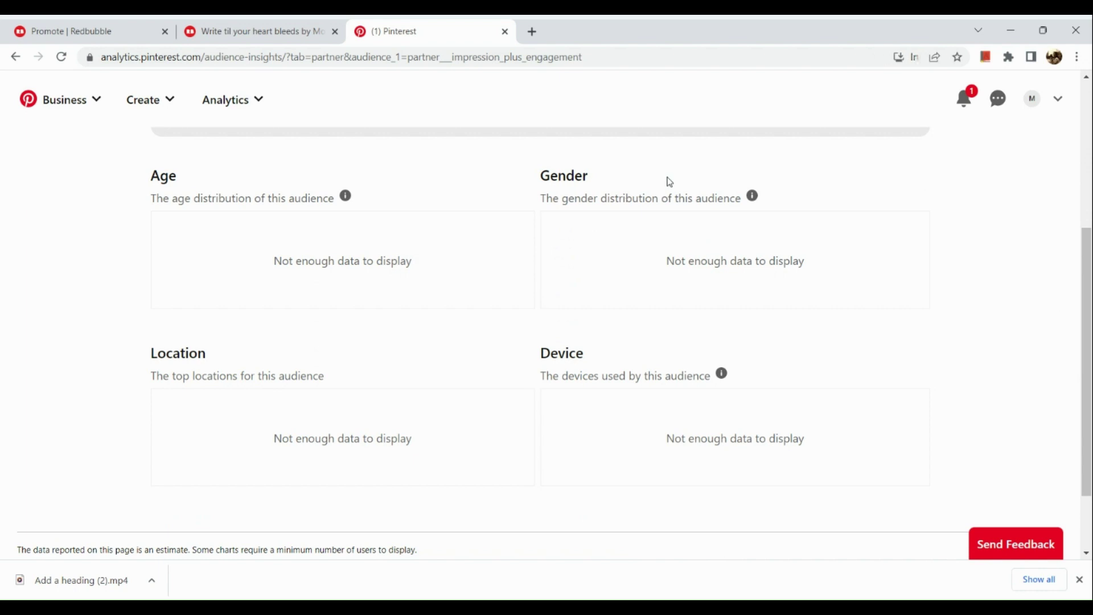
scroll(799, 475, down, 2)
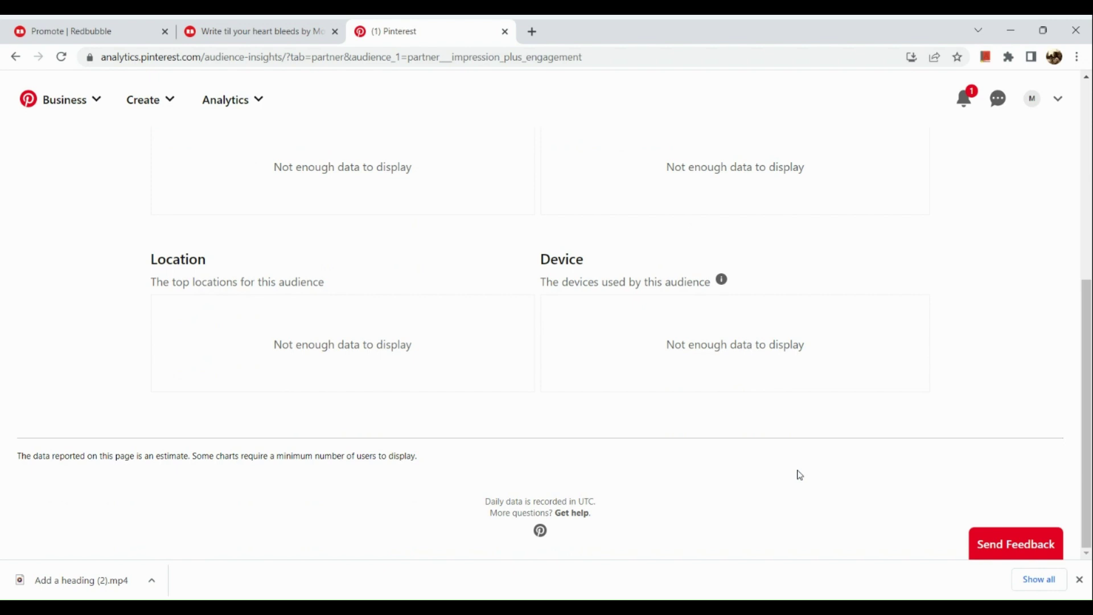
scroll(799, 475, up, 4)
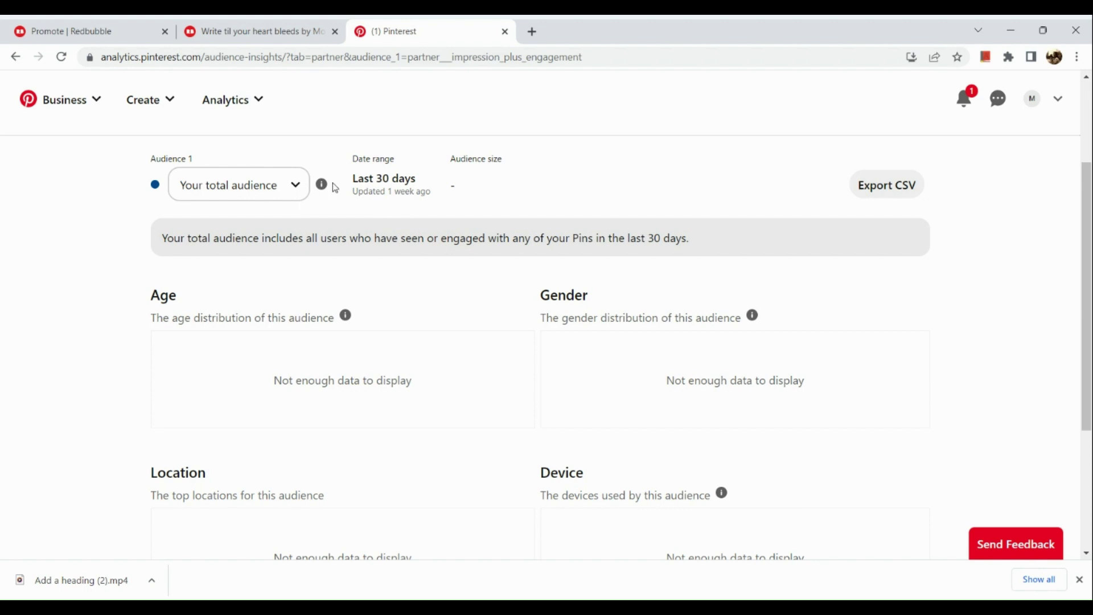
Step: Browse Pinterest Trends for the United States and examine the growing-trends keyword list with its weekly, monthly and yearly changes
click(248, 107)
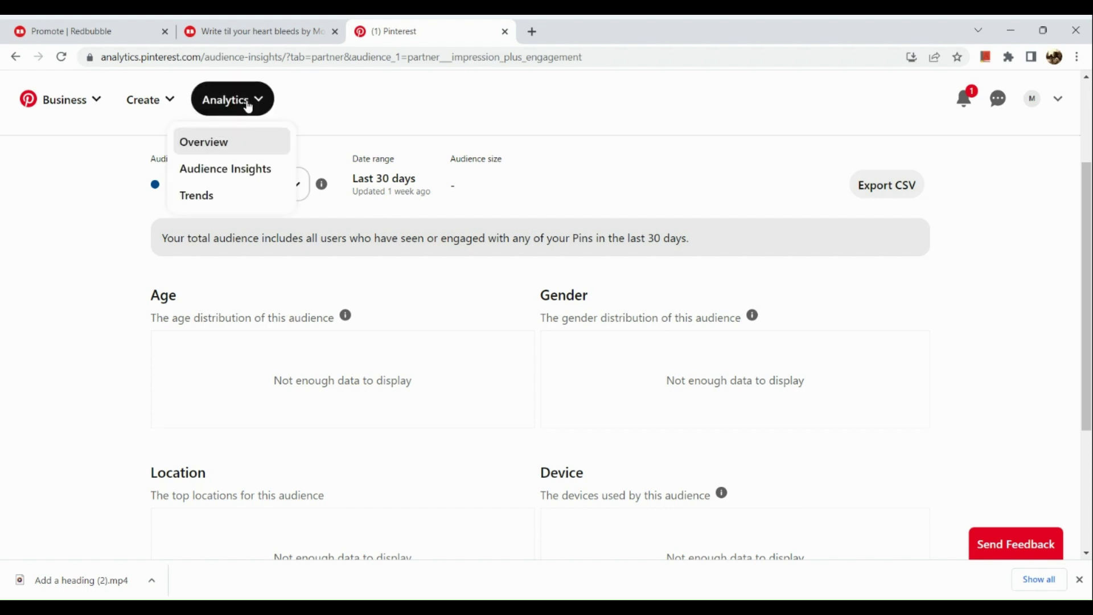
click(229, 196)
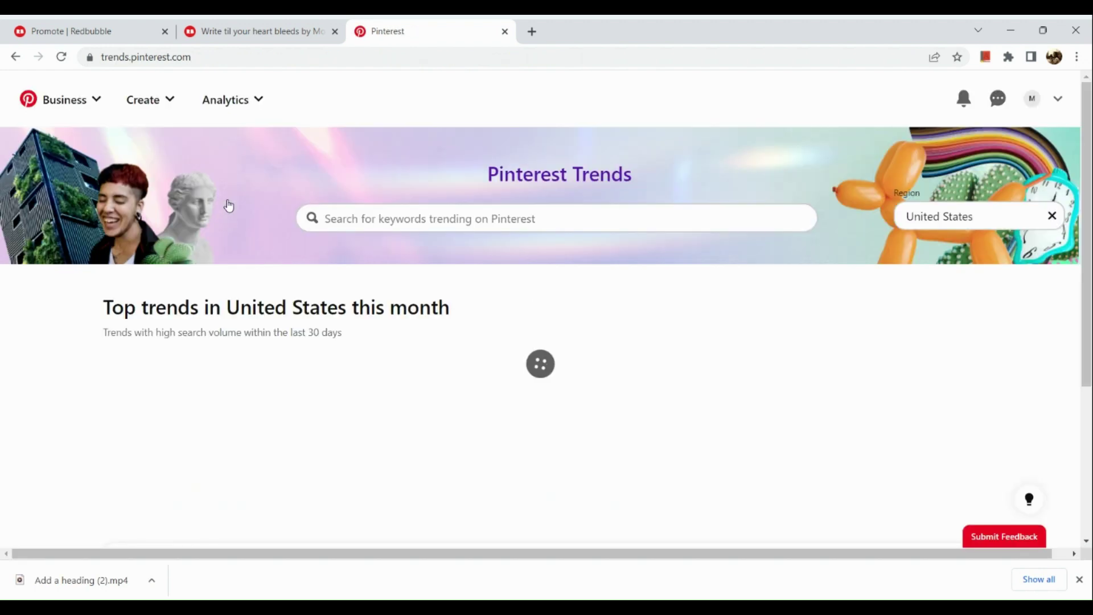
scroll(266, 325, down, 2)
scroll(266, 325, down, 7)
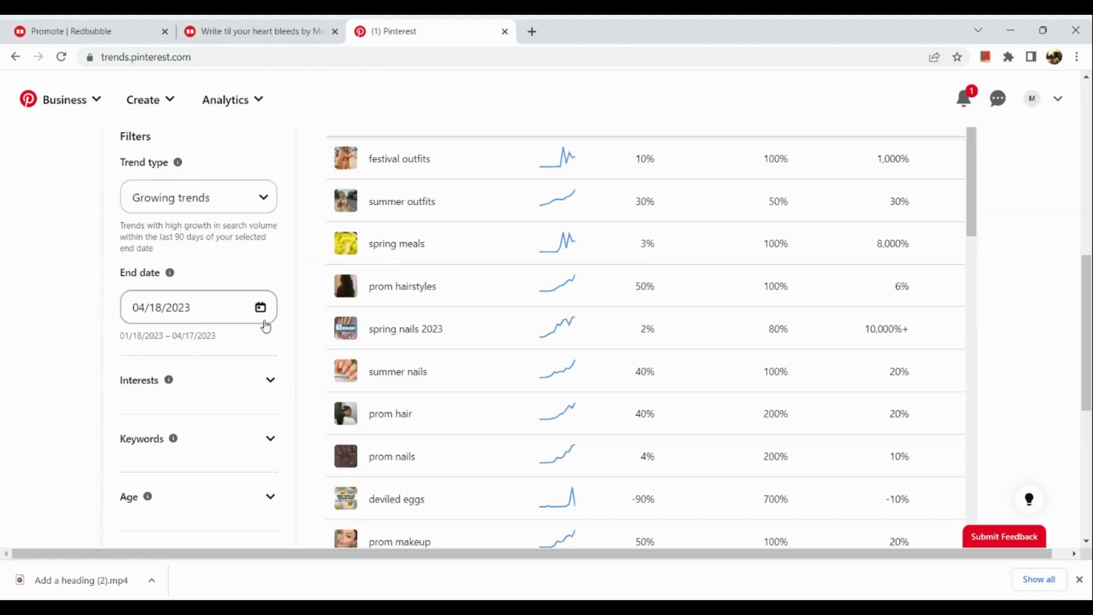
scroll(459, 341, up, 4)
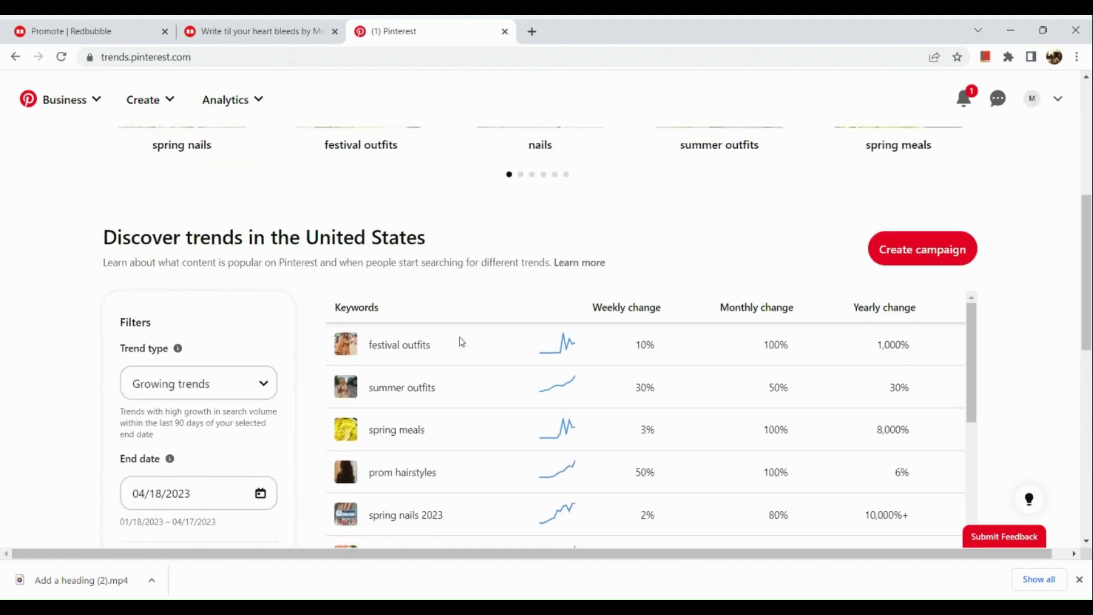
scroll(459, 342, down, 4)
scroll(492, 478, down, 2)
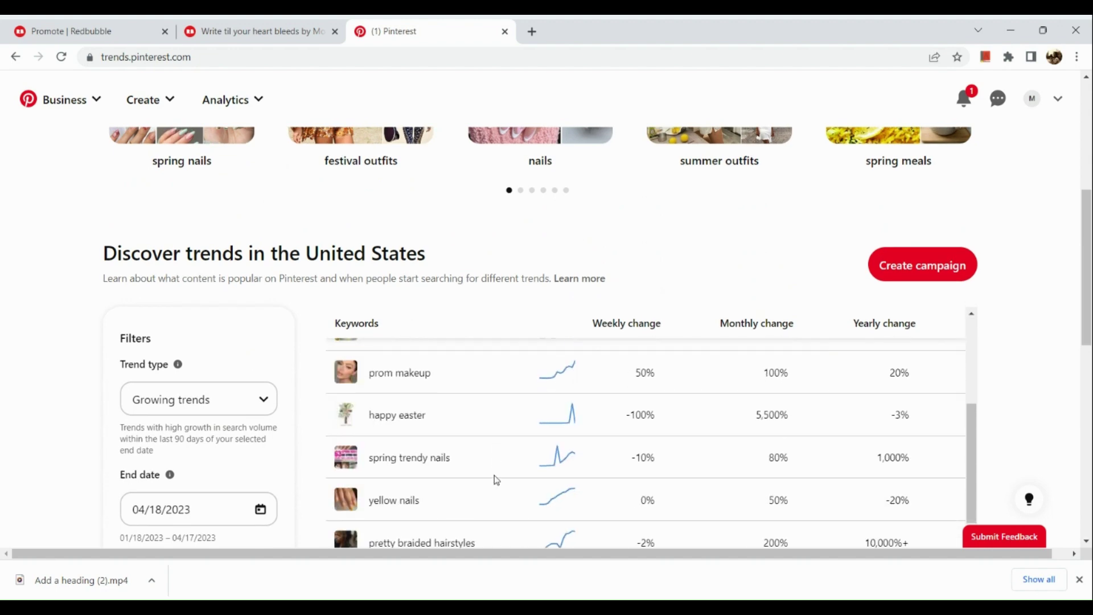
scroll(464, 308, down, 2)
scroll(464, 307, down, 9)
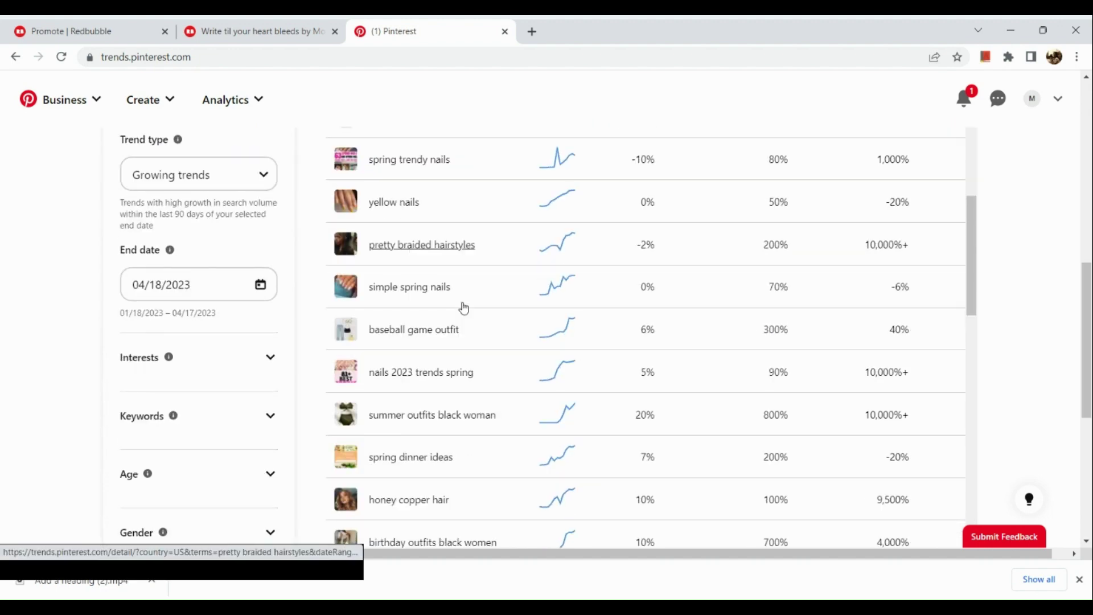
scroll(464, 307, down, 9)
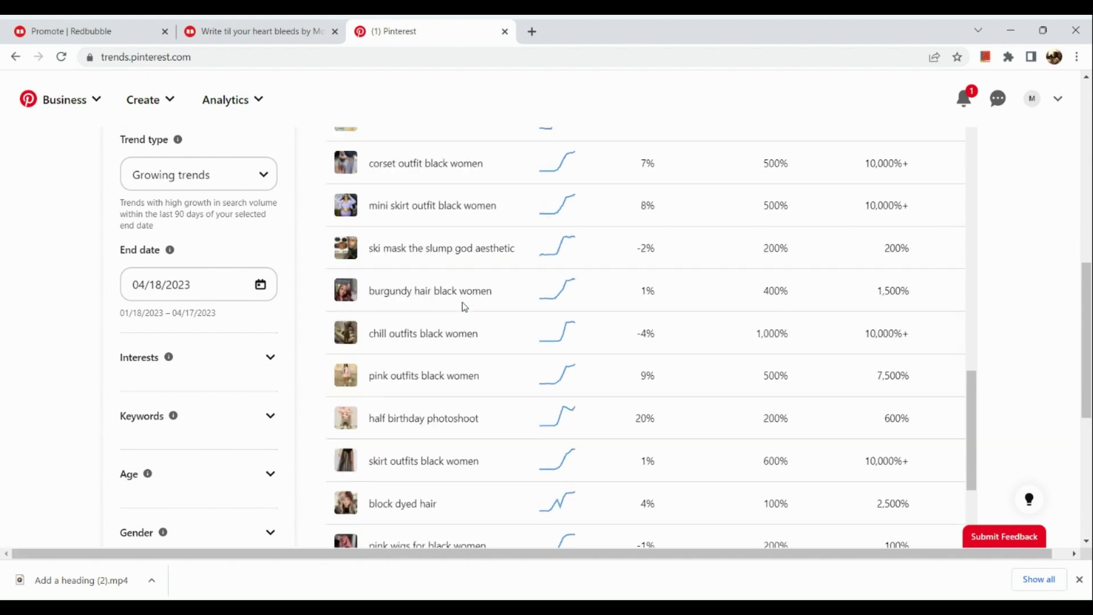